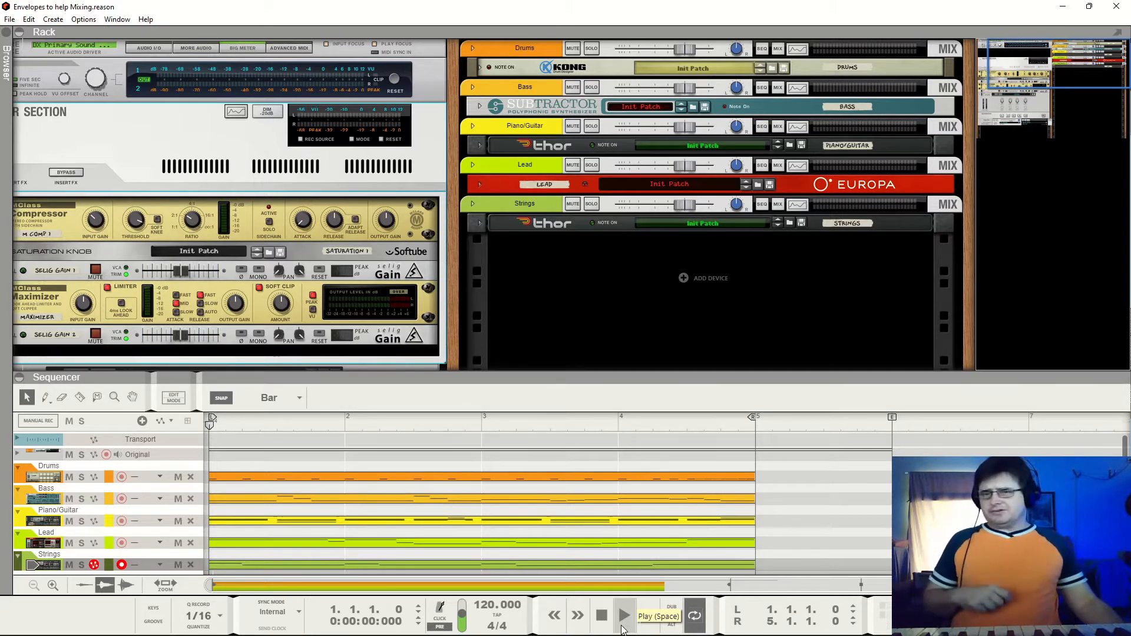
# Play back the full mix of all five instrument tracks from the start of the loop to hear it unprocessed
pyautogui.click(621, 629)
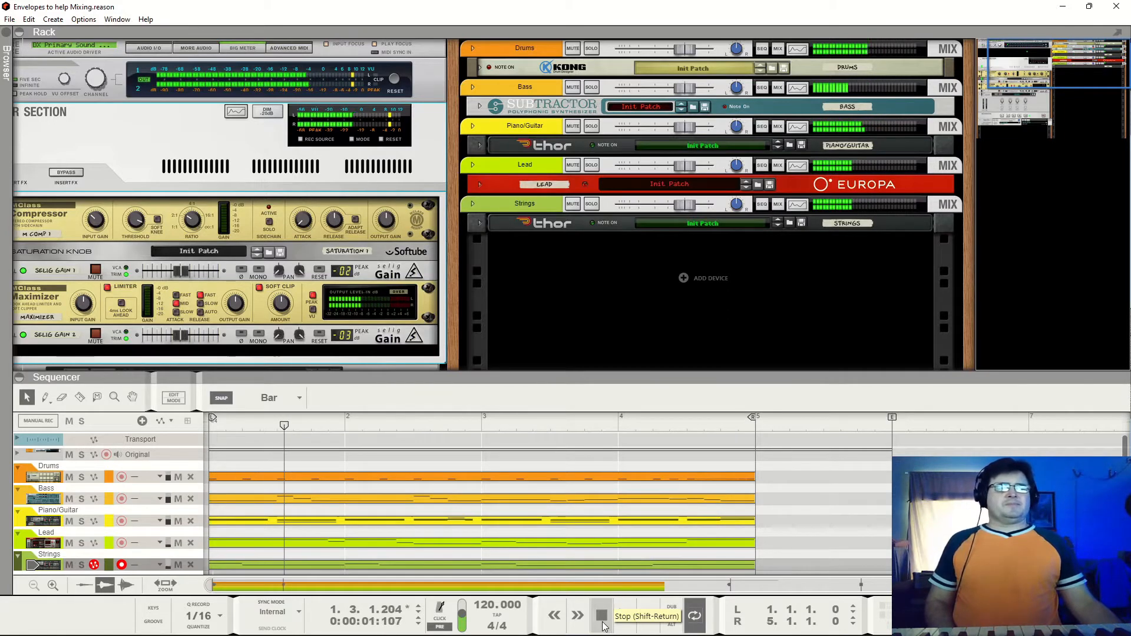
pyautogui.doubleClick(600, 618)
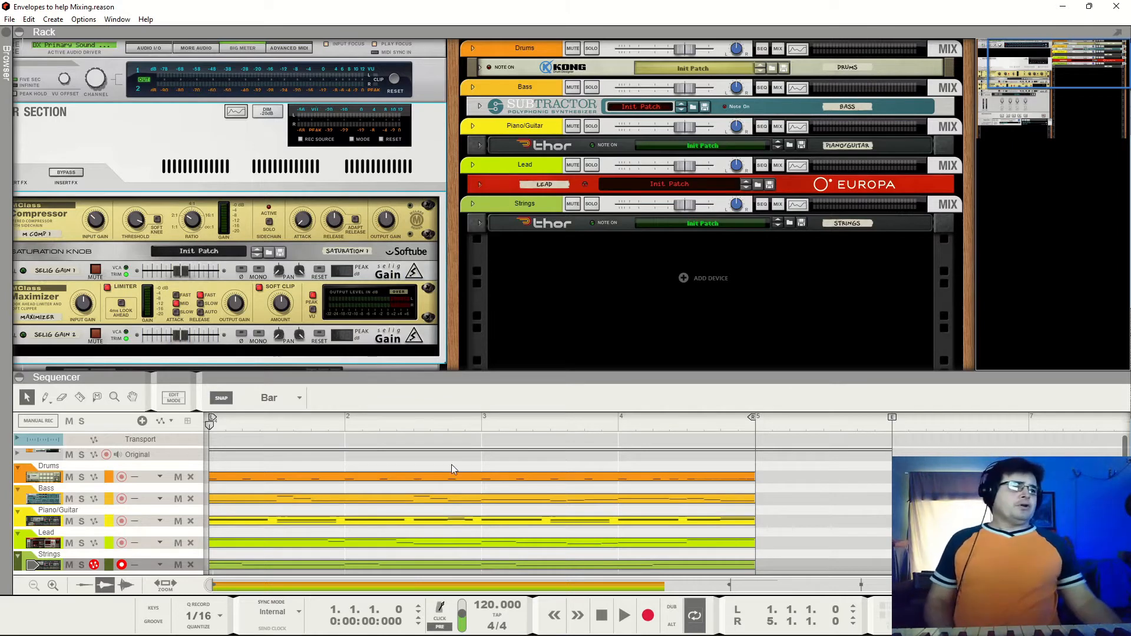
pyautogui.click(393, 429)
pyautogui.press('space')
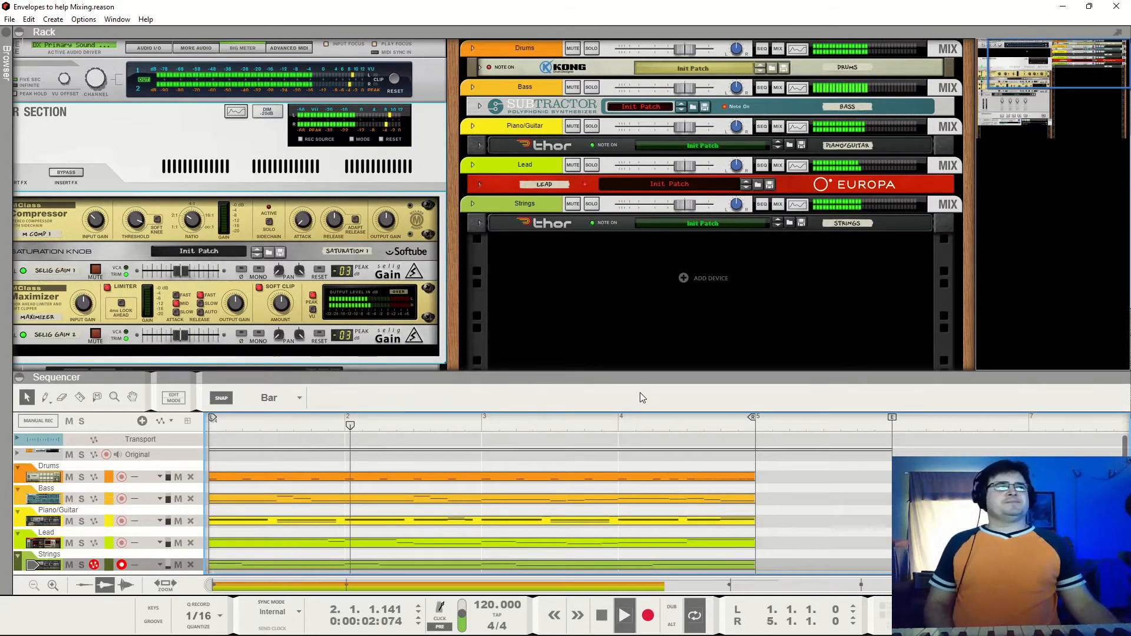
pyautogui.press('space')
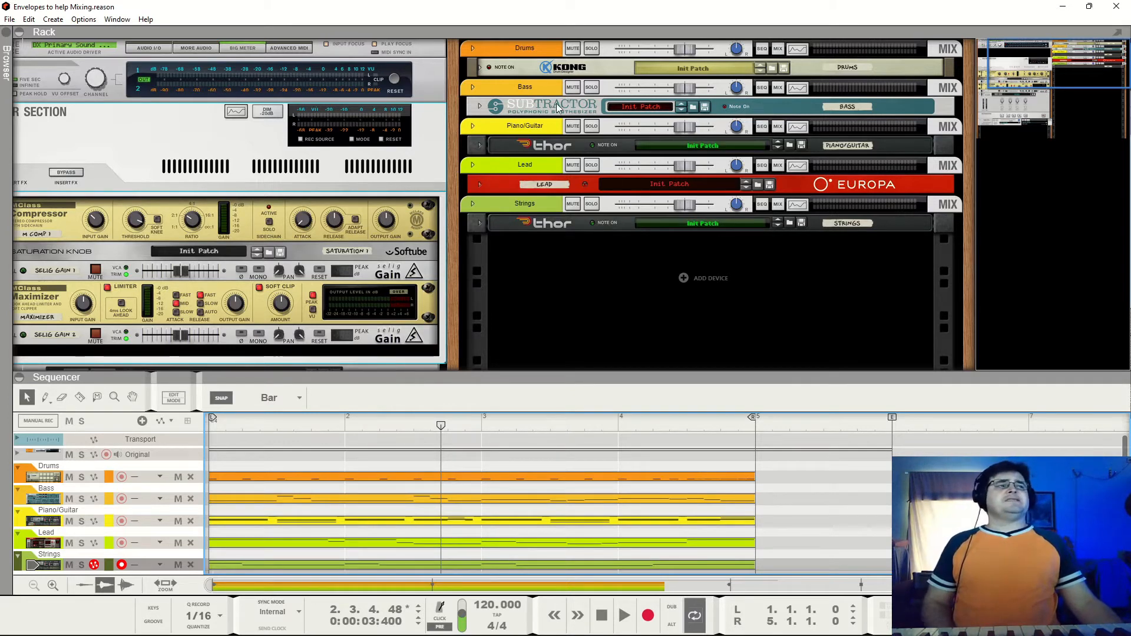
# Mute the Bass, Piano/Guitar, Lead and Strings channels so that only the Drums channel is heard
pyautogui.click(592, 49)
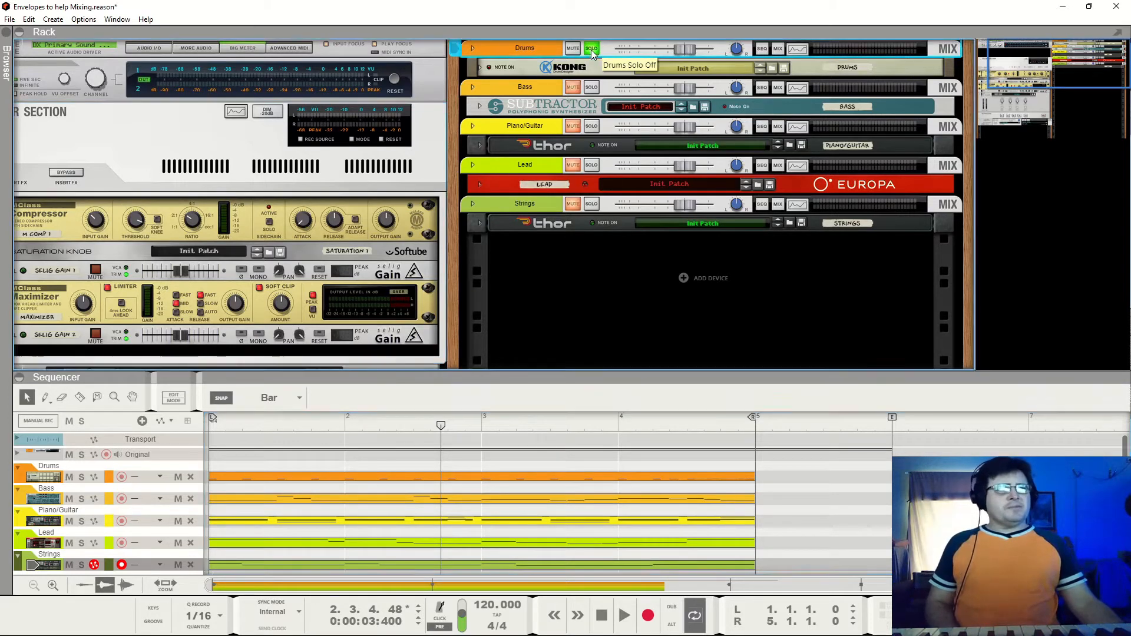
pyautogui.click(591, 49)
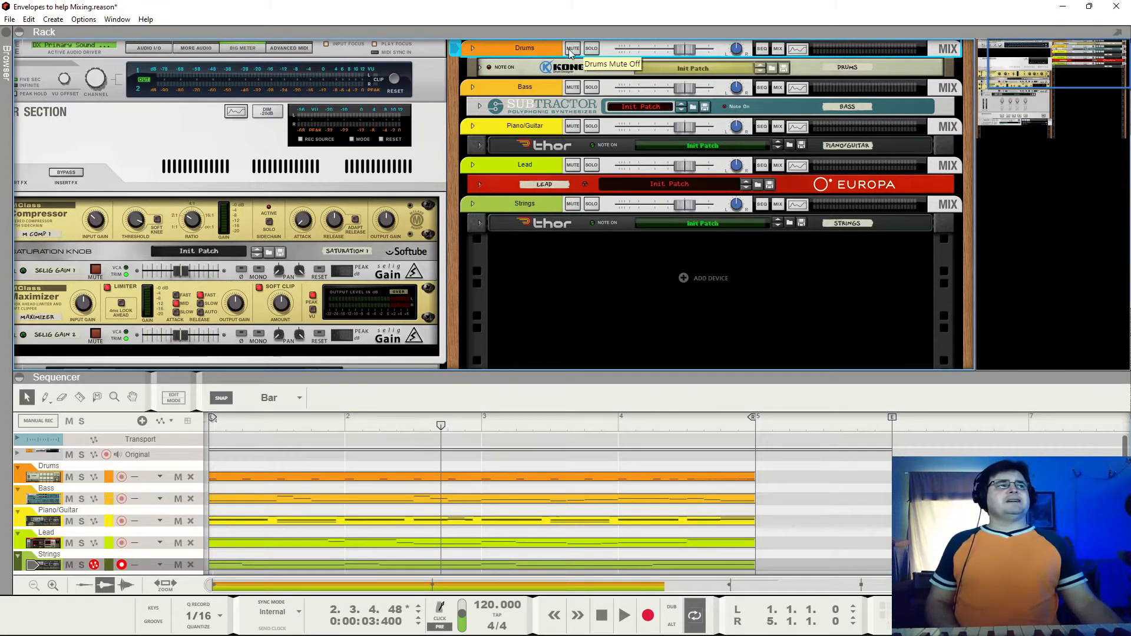
pyautogui.click(571, 51)
pyautogui.click(572, 88)
pyautogui.click(572, 126)
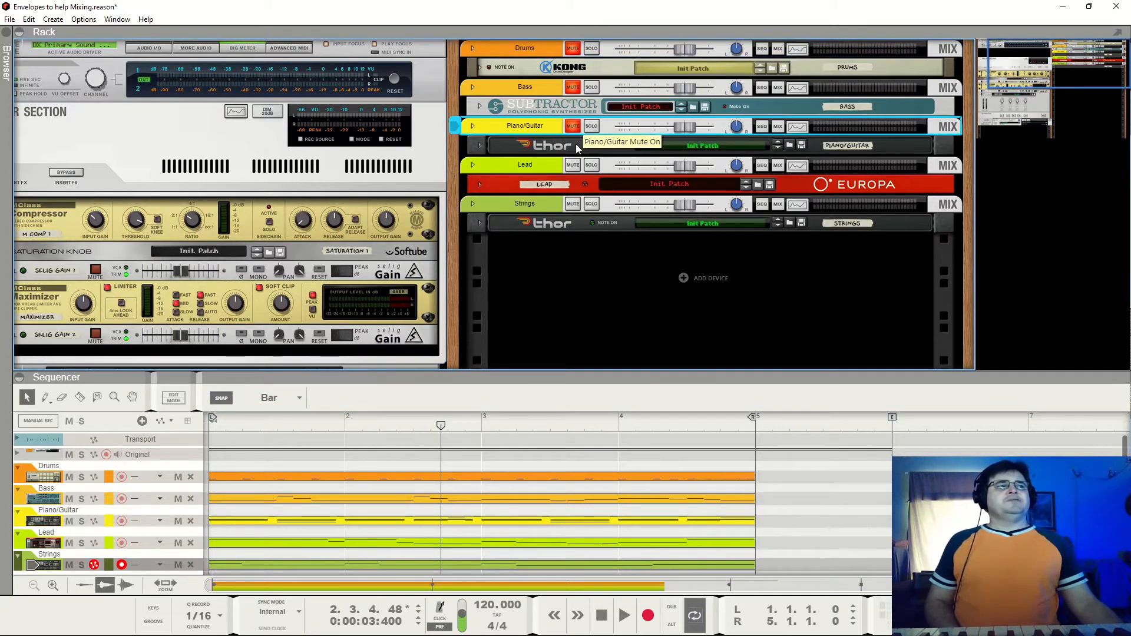
pyautogui.click(572, 165)
pyautogui.click(572, 204)
pyautogui.click(572, 49)
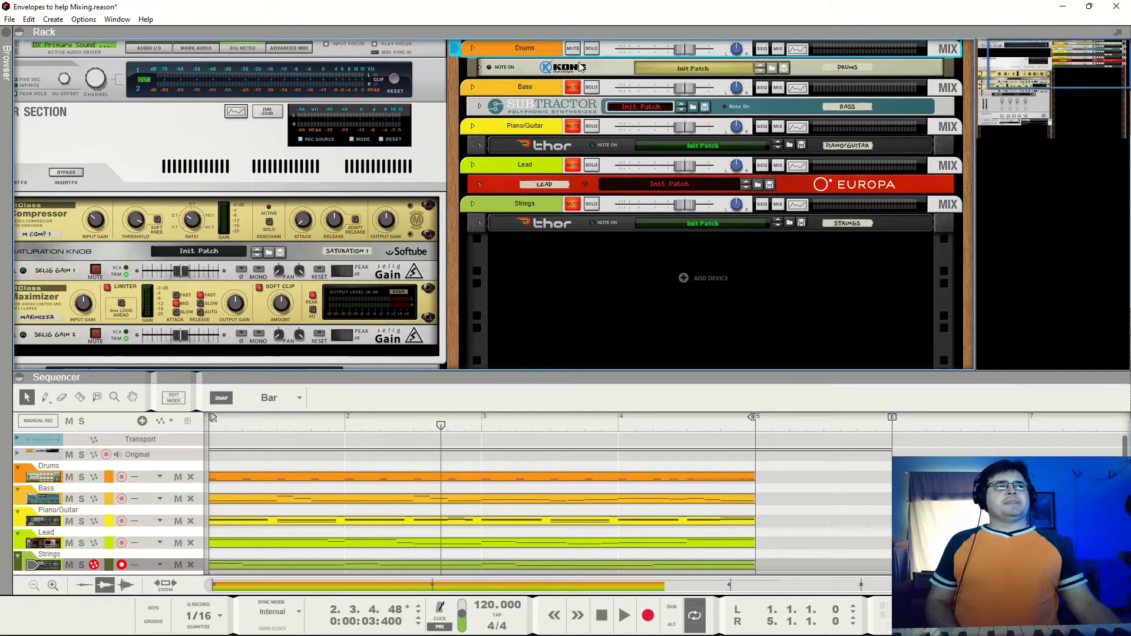
# Expand the Kong Drum Designer in the rack and play back the drums on their own
pyautogui.press('space')
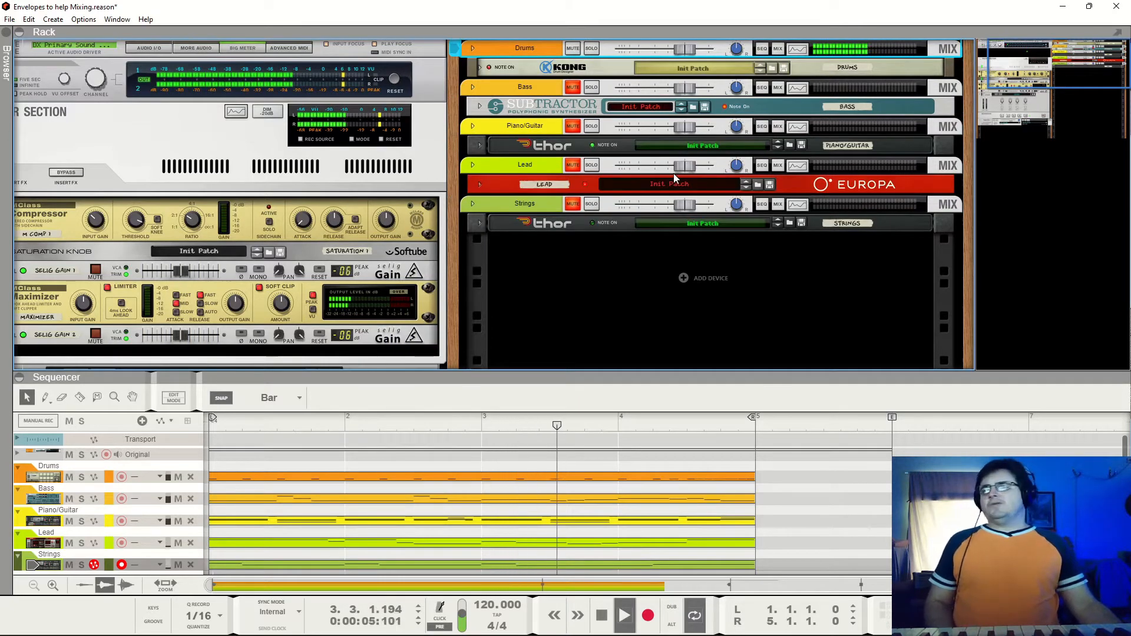
pyautogui.press('space')
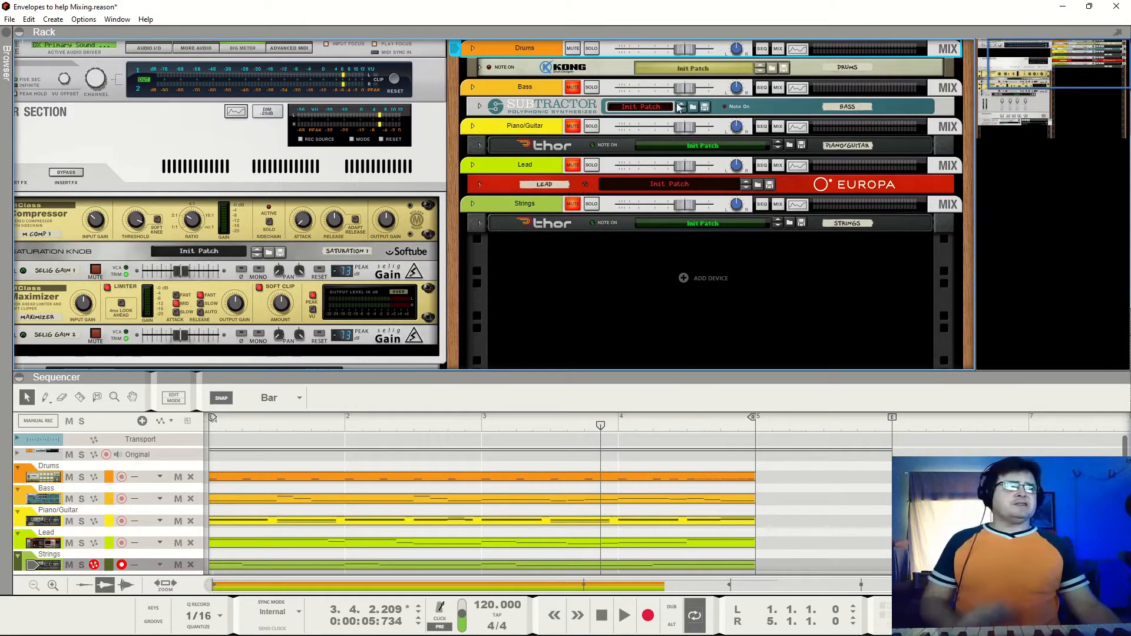
pyautogui.click(481, 67)
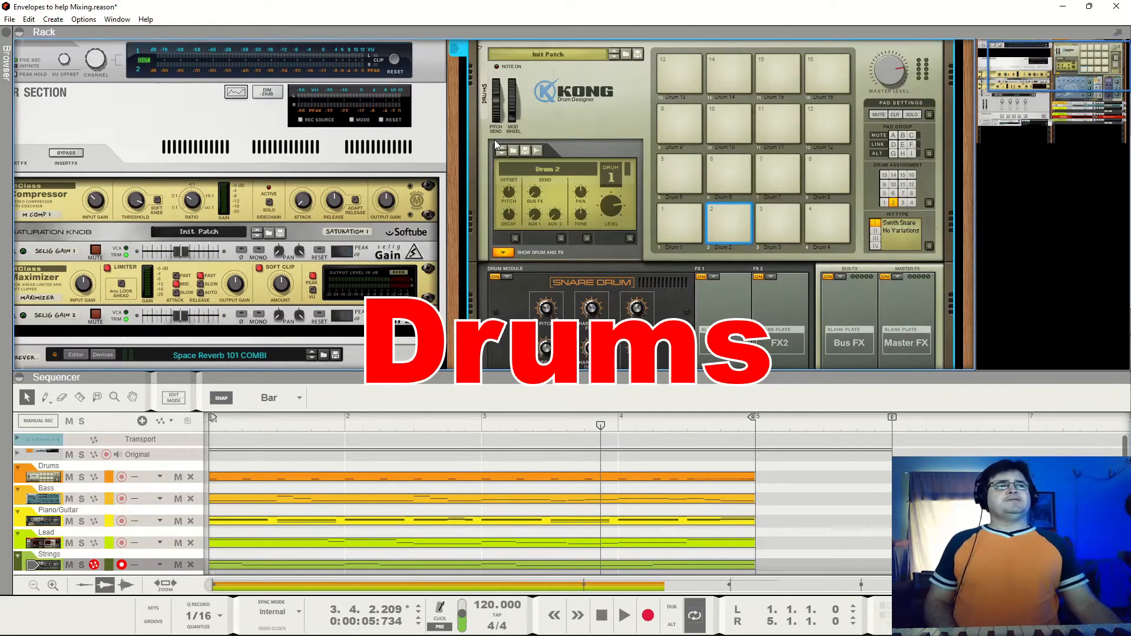
pyautogui.scroll(1, 592, 207)
pyautogui.press('space')
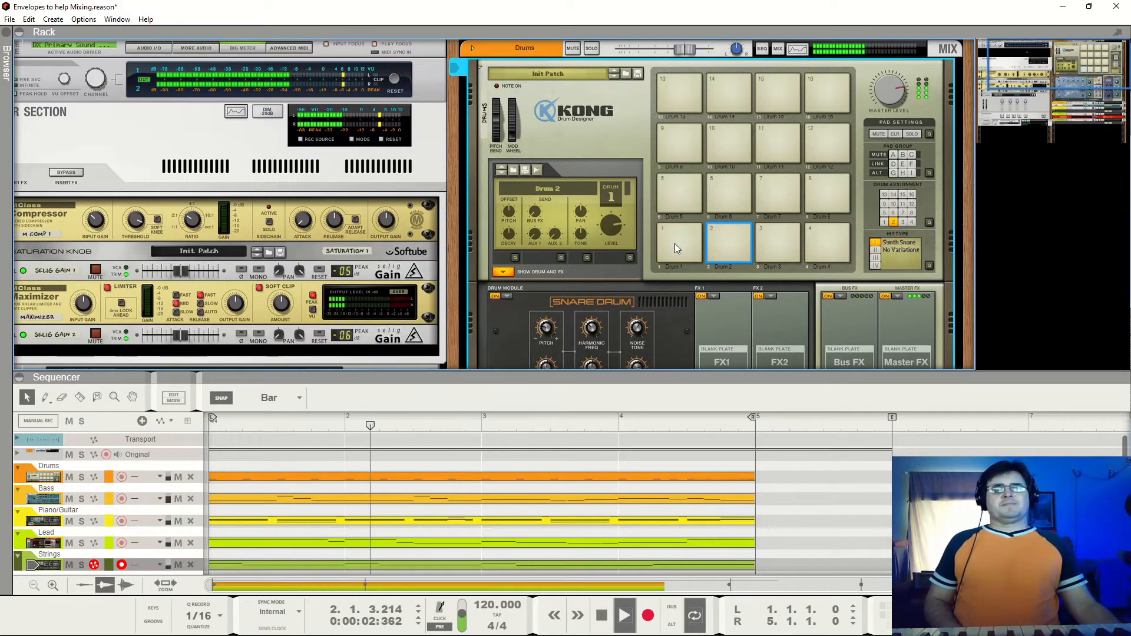
pyautogui.press('space')
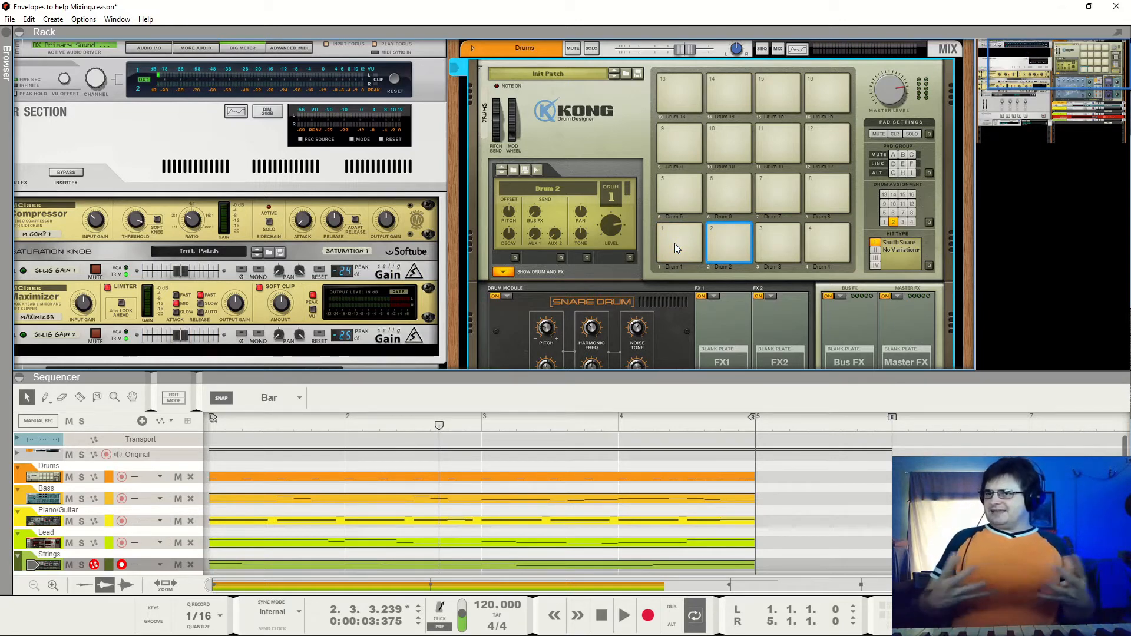
pyautogui.press('space')
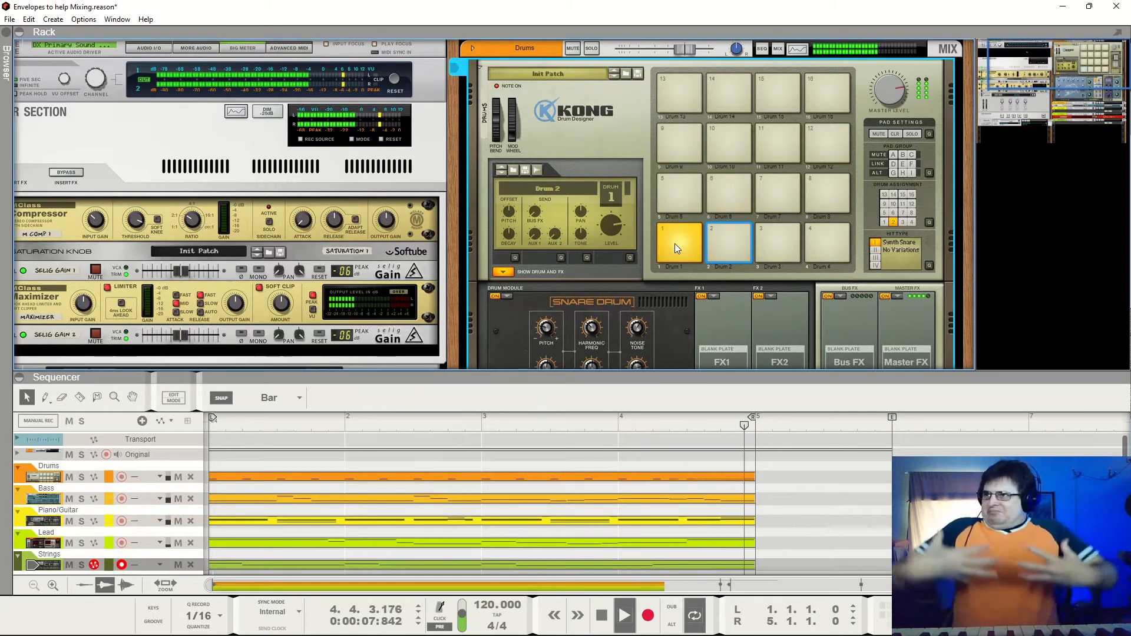
pyautogui.press('space')
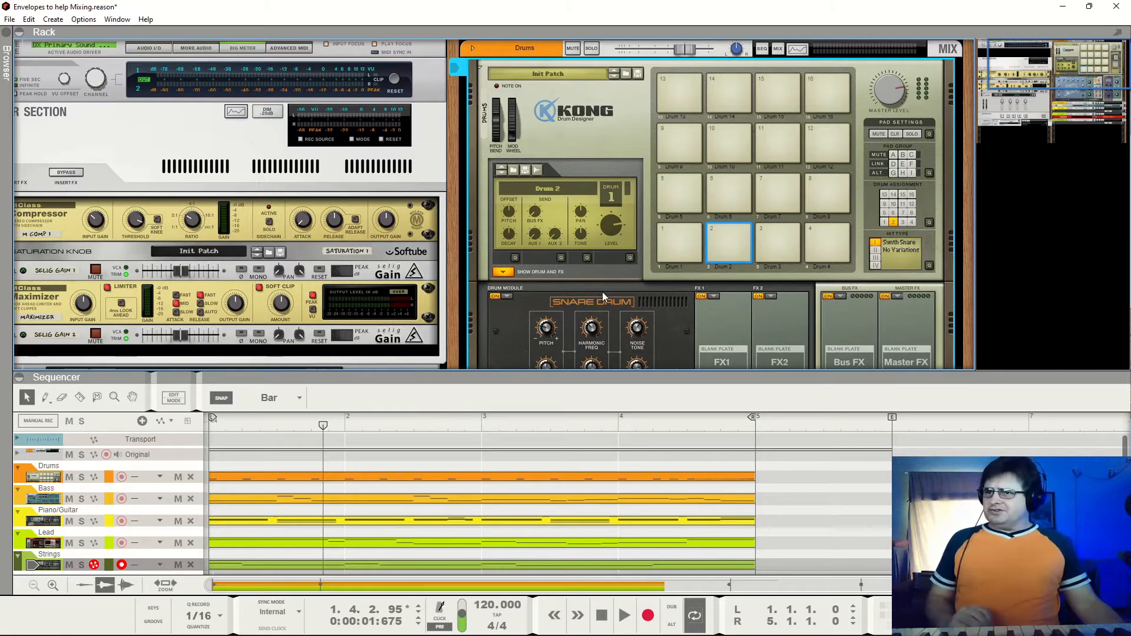
# Unmute the Bass channel and play it back together with the drums
pyautogui.scroll(-3, 602, 242)
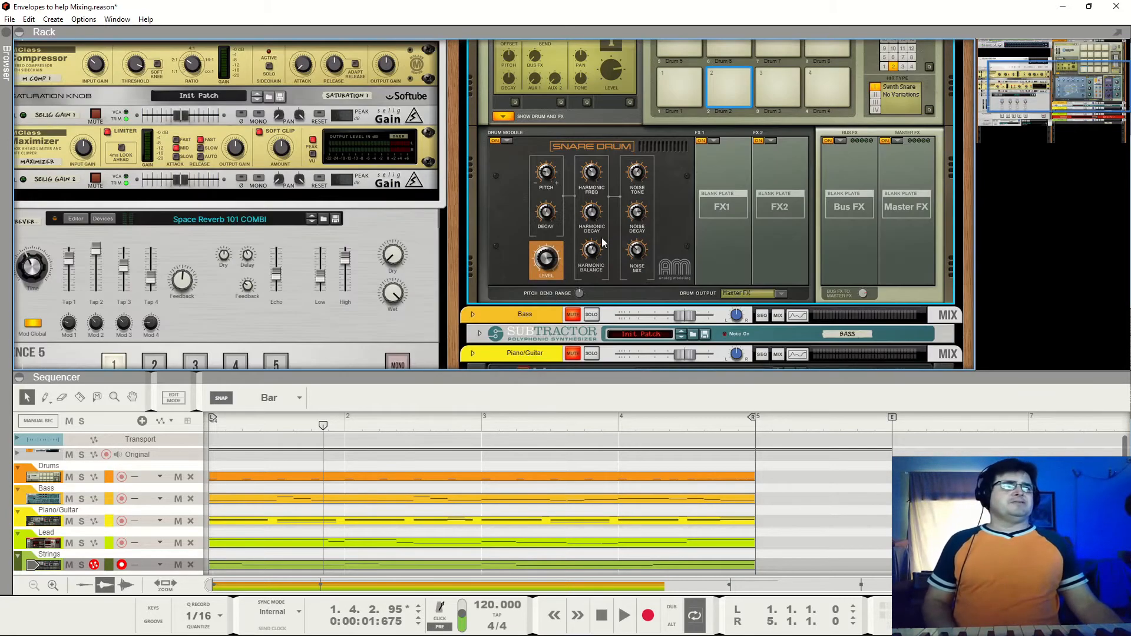
pyautogui.click(576, 315)
pyautogui.press('space')
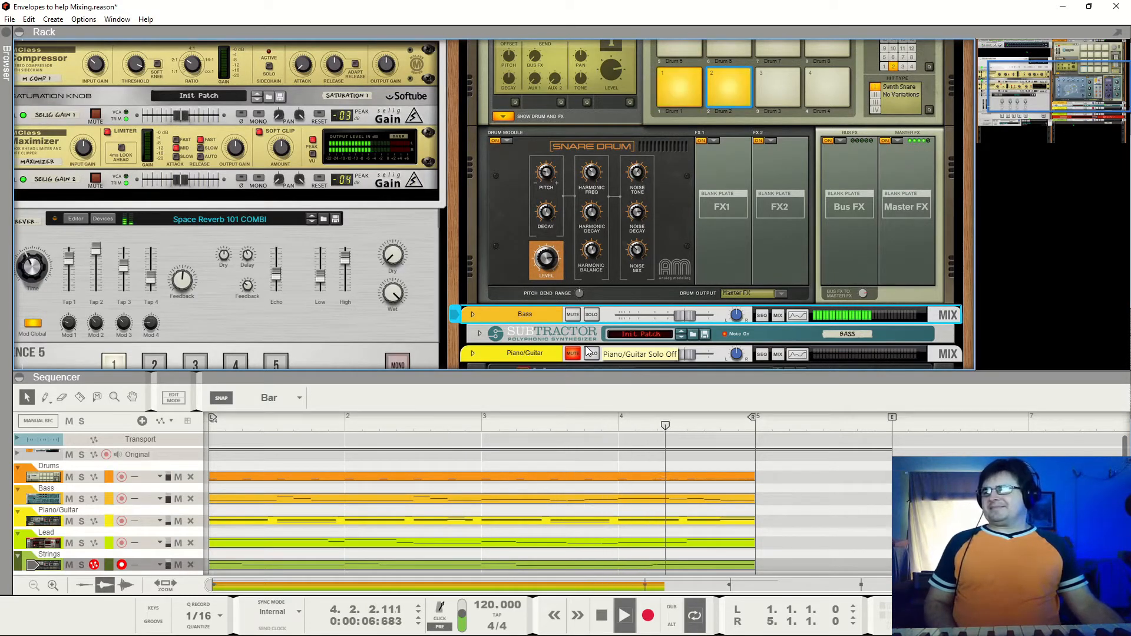
pyautogui.press('space')
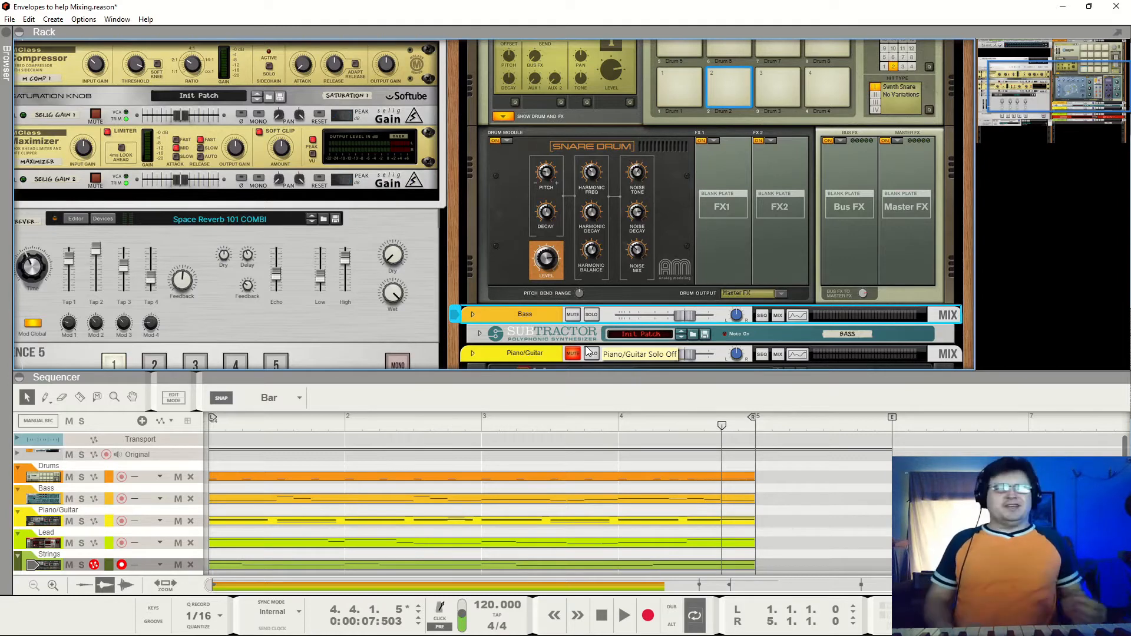
# Audition the Bass channel in solo during playback and take it out of solo again
pyautogui.click(584, 313)
pyautogui.press('space')
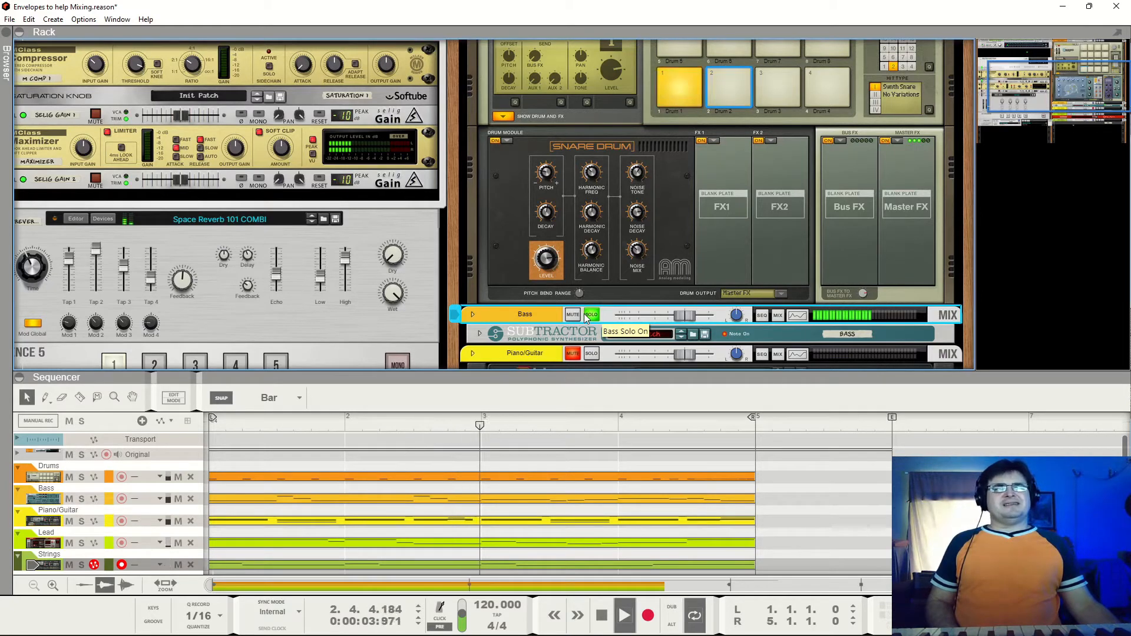
pyautogui.click(591, 316)
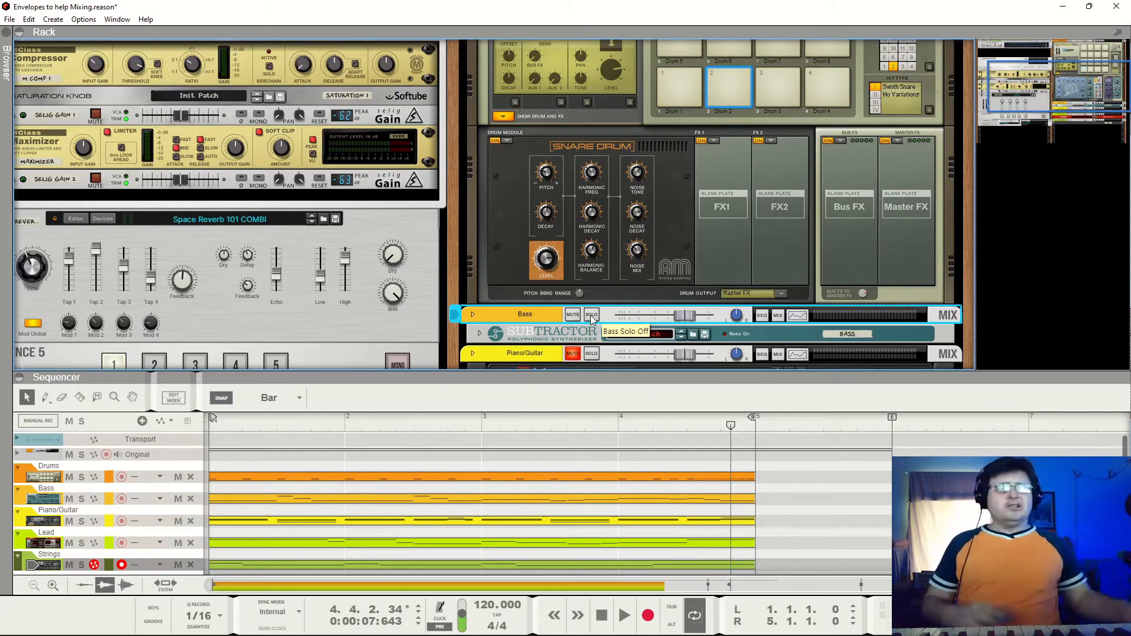
# Mute the Bass channel again and lower Drum 2's decay offset in Kong to -30 while the drums play
pyautogui.scroll(3, 595, 292)
pyautogui.scroll(-4, 595, 292)
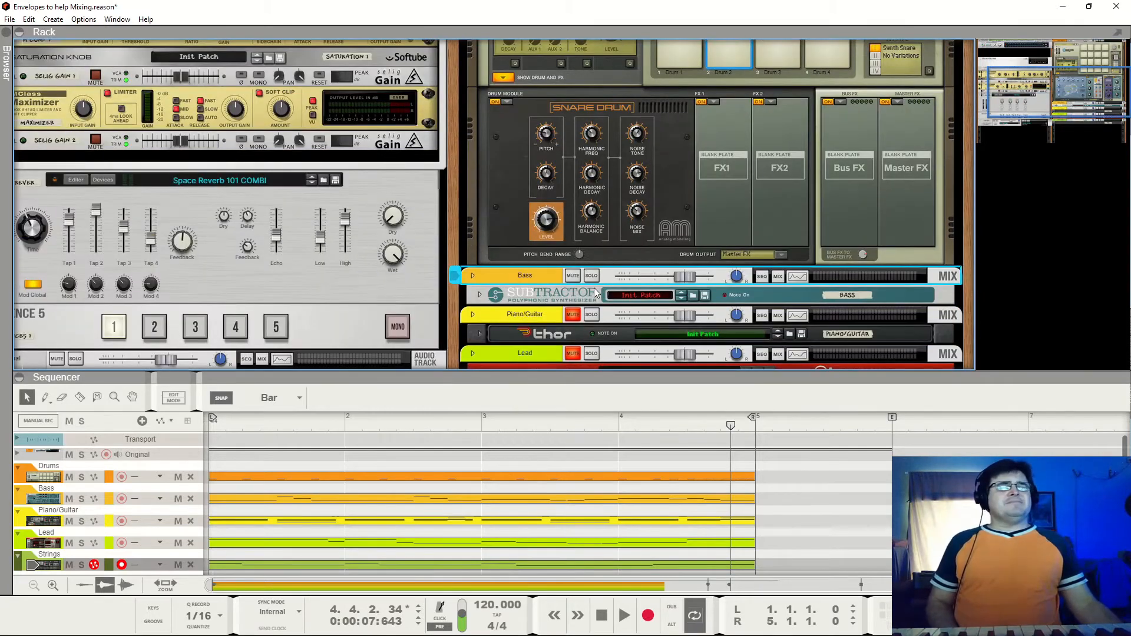
pyautogui.scroll(4, 702, 305)
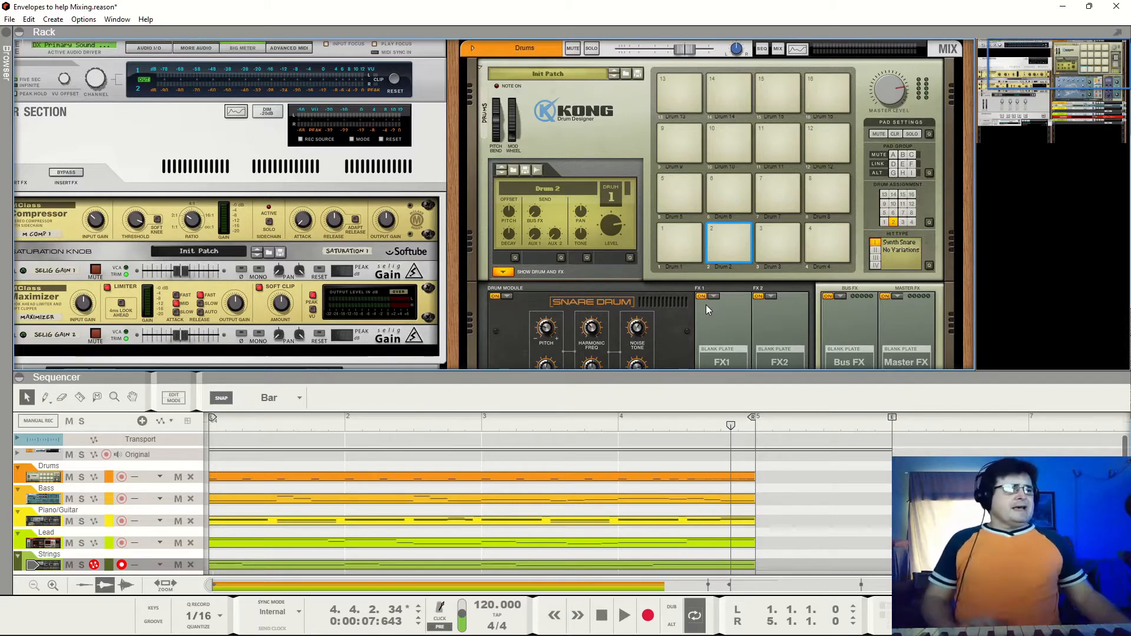
pyautogui.scroll(-2, 724, 253)
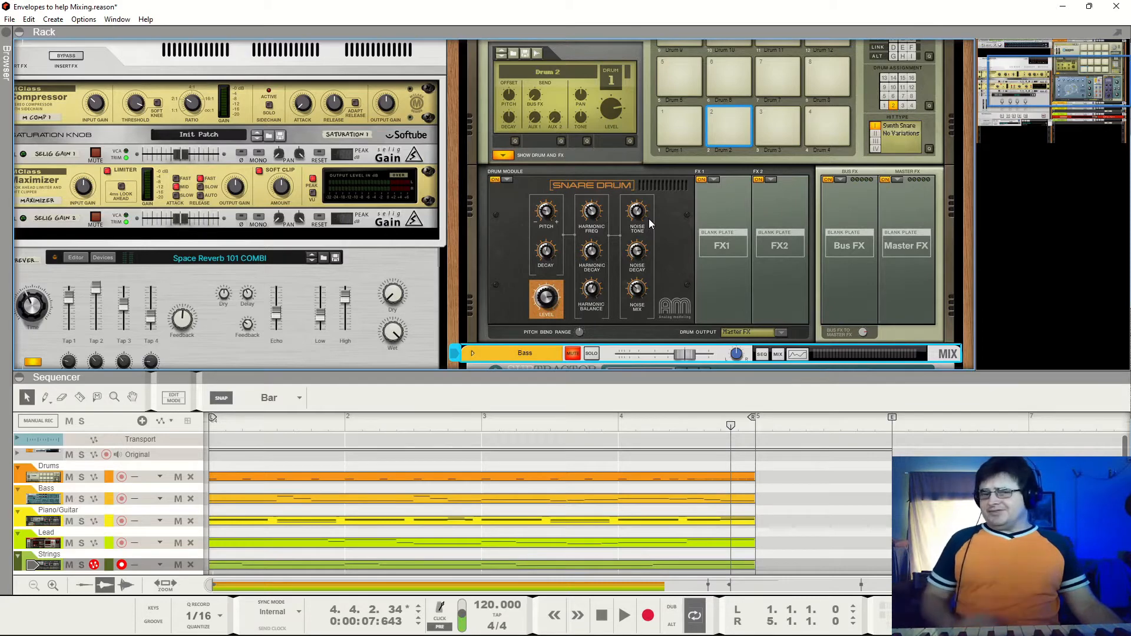
pyautogui.press('space')
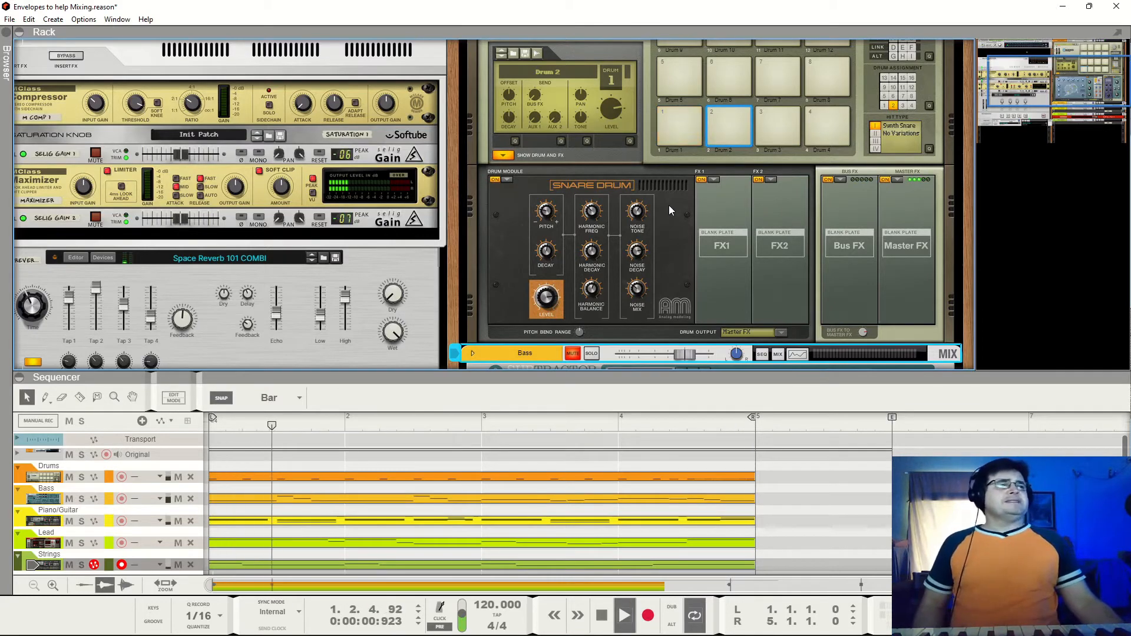
pyautogui.scroll(3, 668, 227)
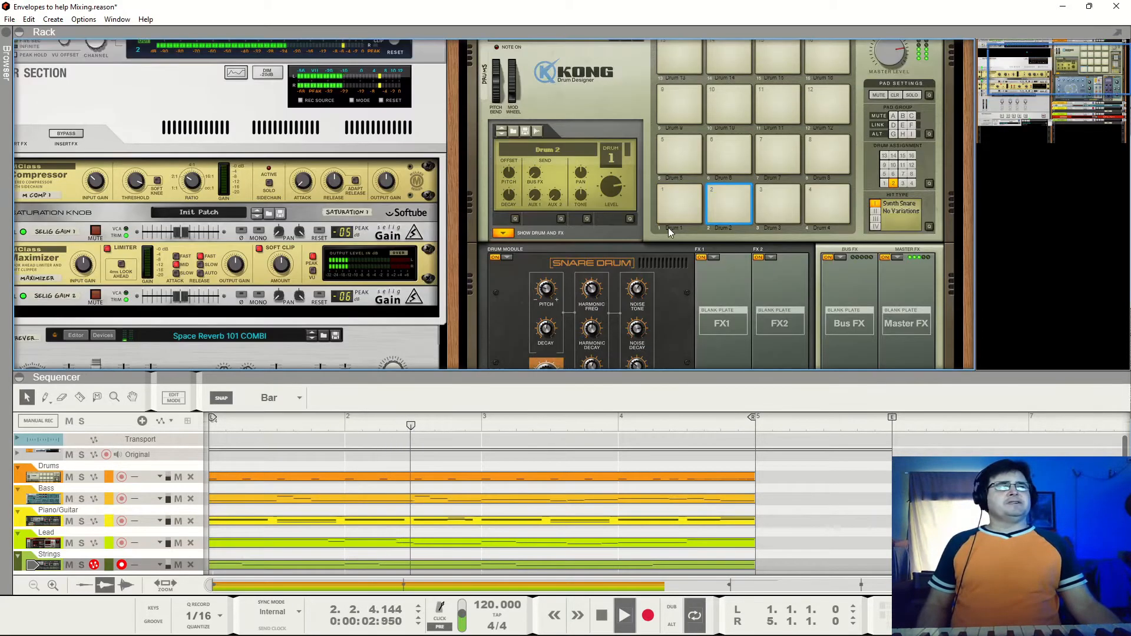
pyautogui.scroll(-3, 672, 231)
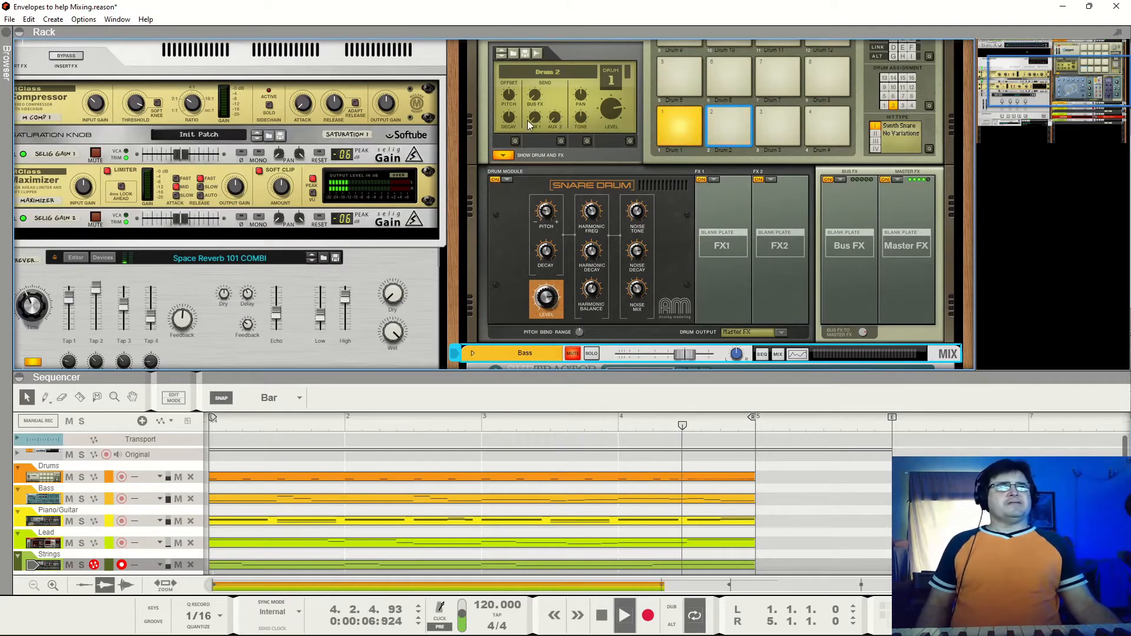
pyautogui.click(511, 118)
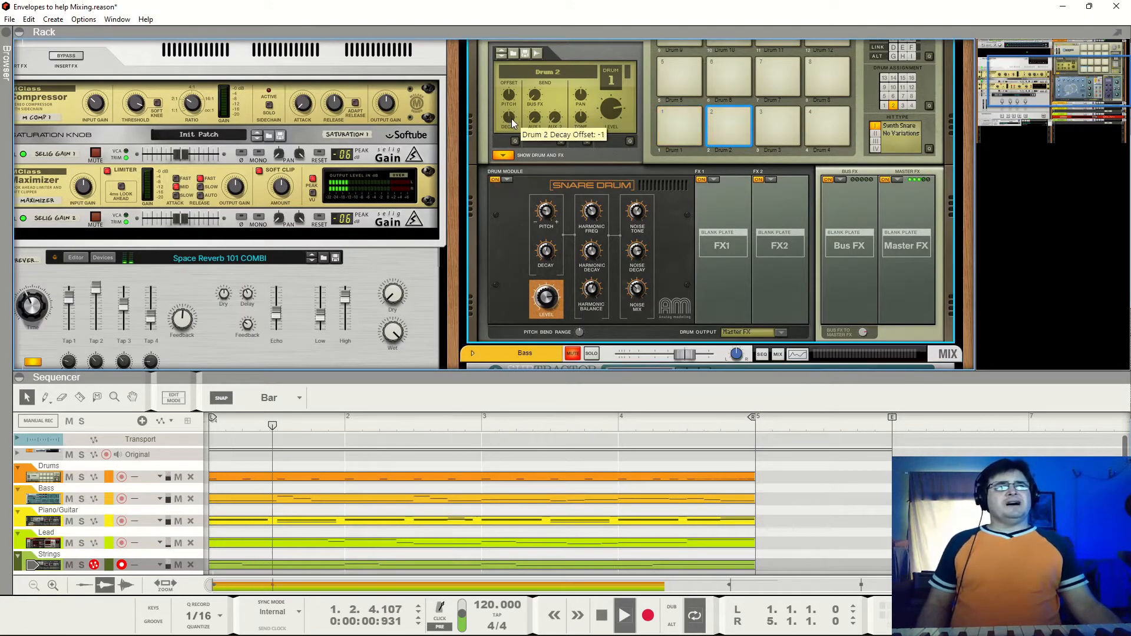
pyautogui.moveTo(512, 118); pyautogui.dragTo(510, 154)
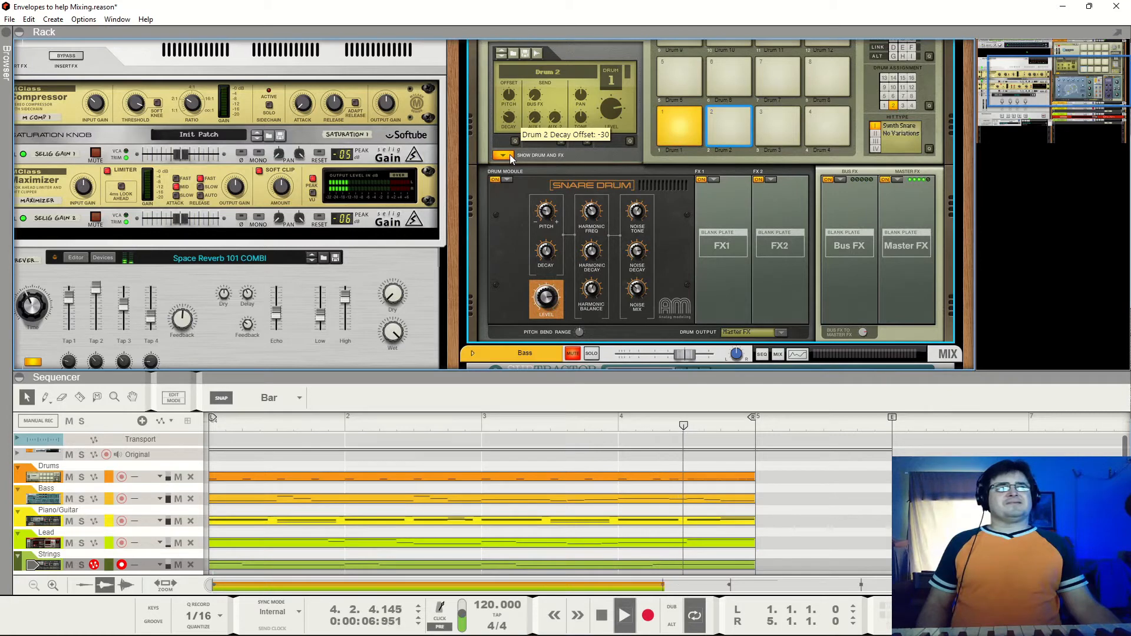
# Shorten Drum 1 by lowering its decay offset in Kong, and slightly raise its compressor's make-up gain
pyautogui.click(680, 129)
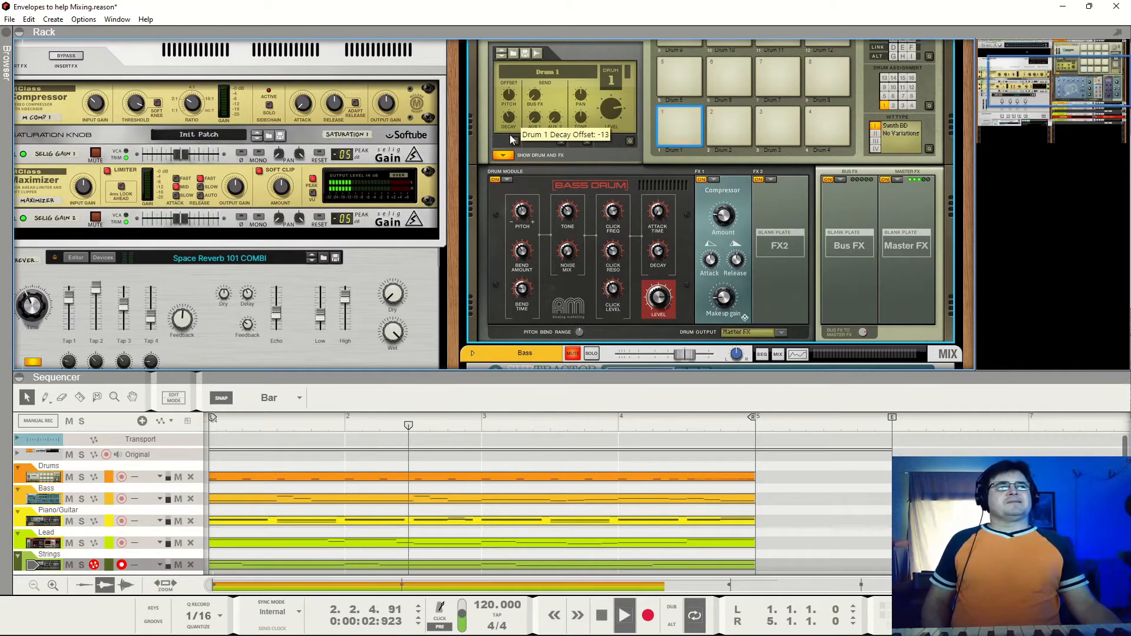
pyautogui.moveTo(511, 134); pyautogui.dragTo(510, 143)
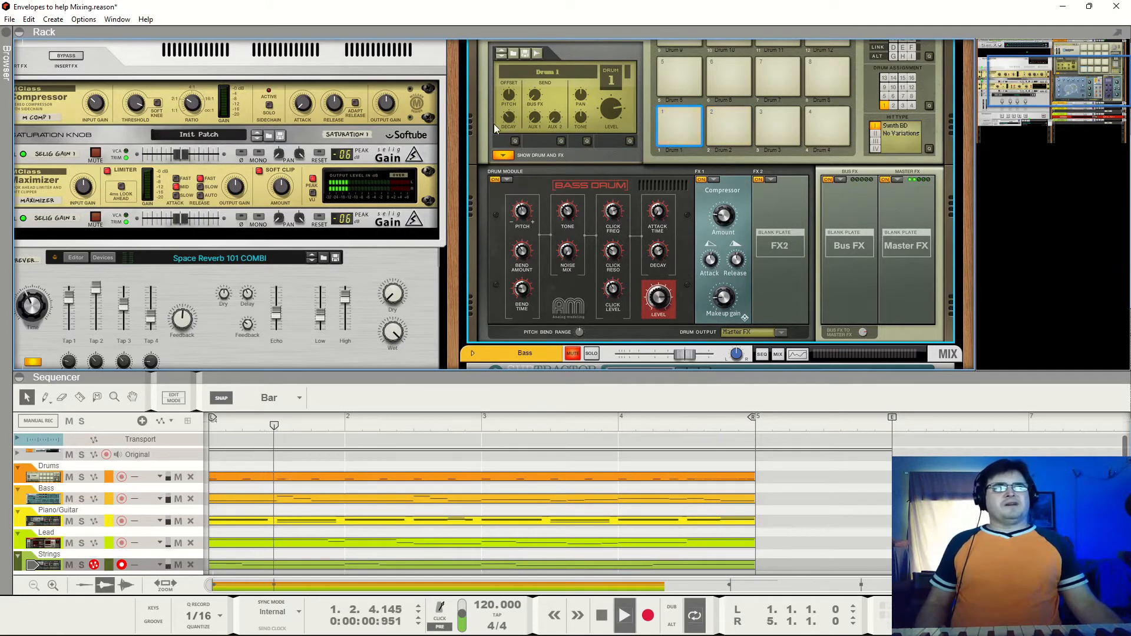
pyautogui.moveTo(507, 123)
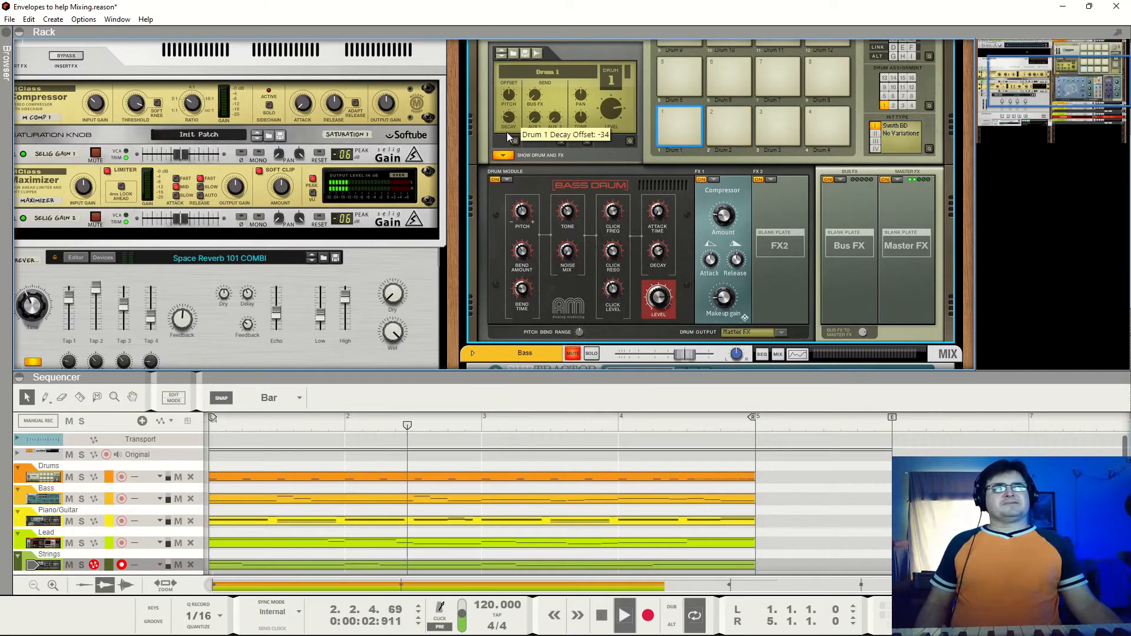
pyautogui.moveTo(506, 132); pyautogui.dragTo(506, 142)
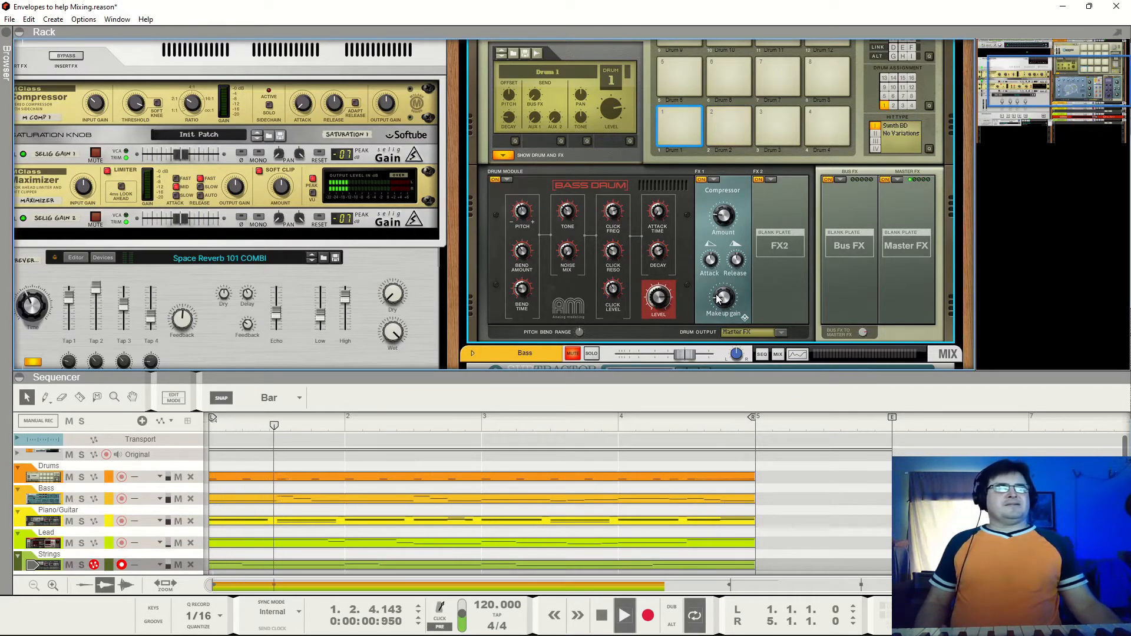
pyautogui.moveTo(719, 300)
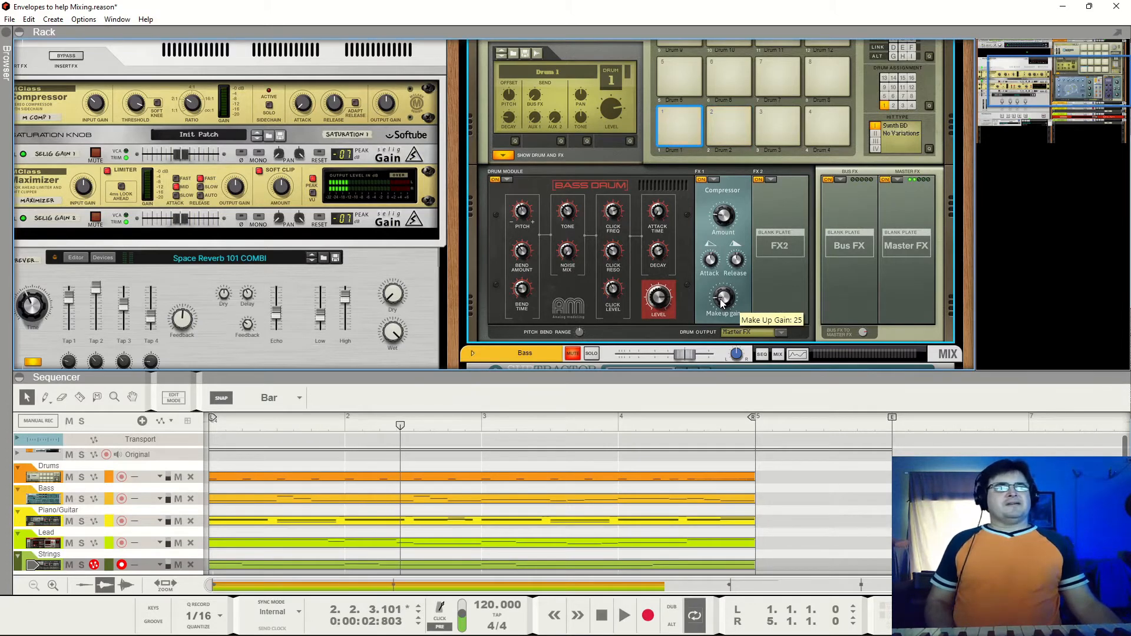
pyautogui.moveTo(722, 301); pyautogui.dragTo(726, 296)
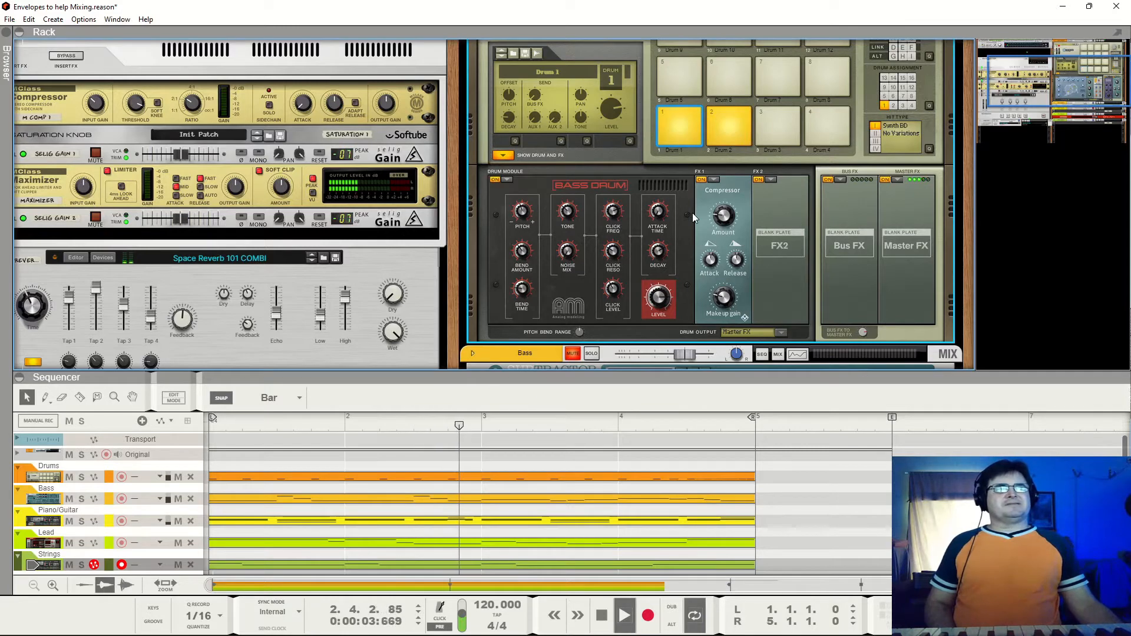
# Select Drum 2 in Kong and audition the drum loop with the shortened decays
pyautogui.click(730, 130)
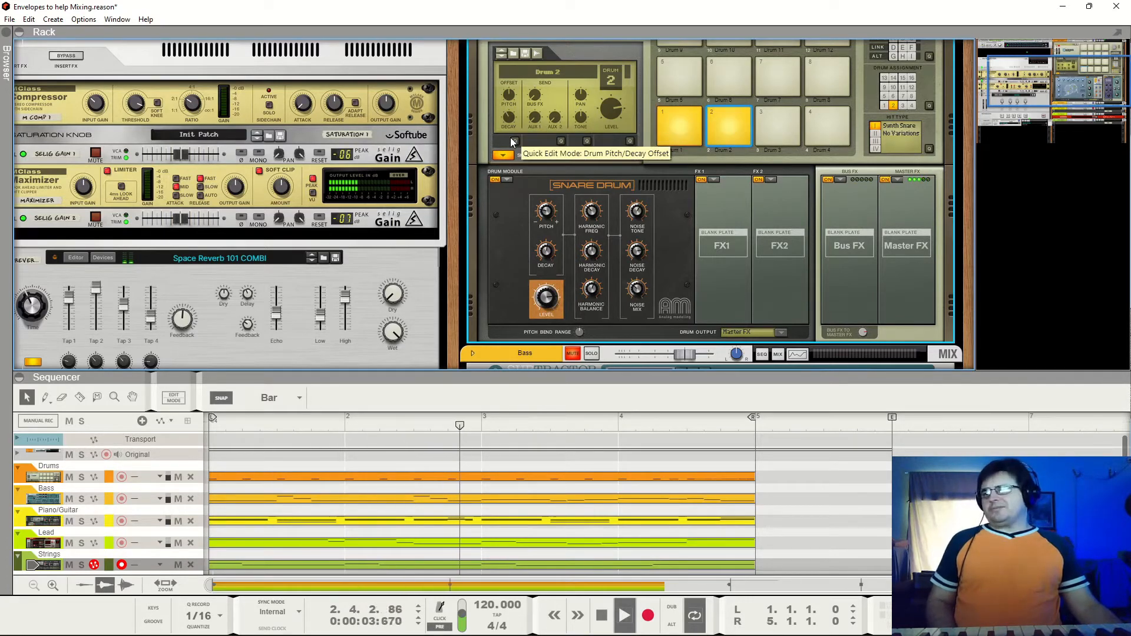
pyautogui.moveTo(446, 274); pyautogui.dragTo(265, 340)
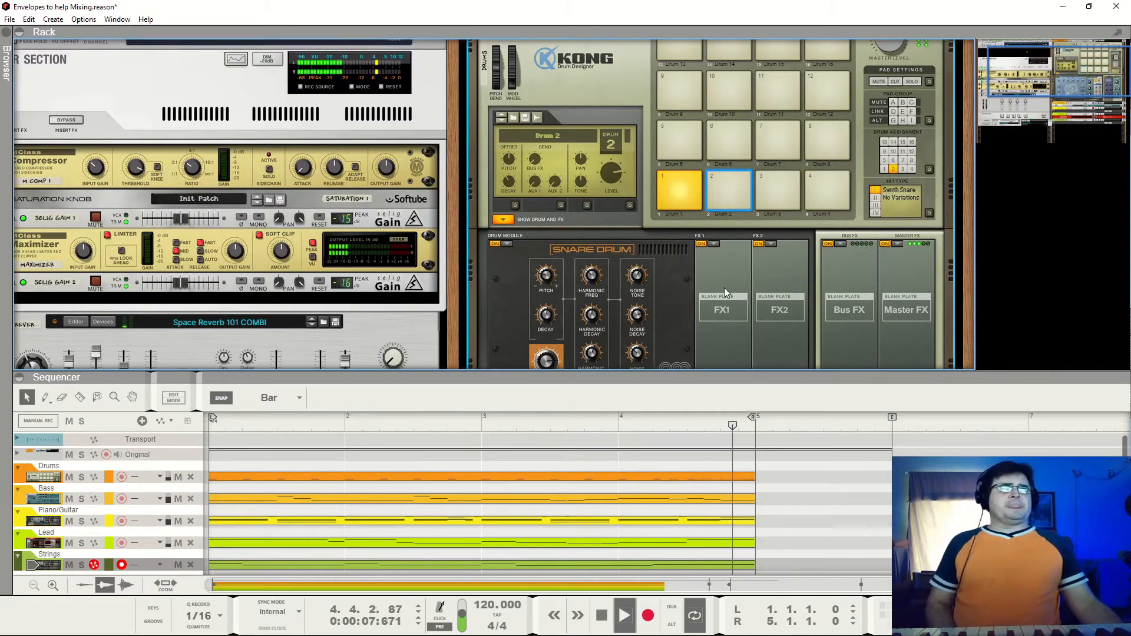
pyautogui.press('space')
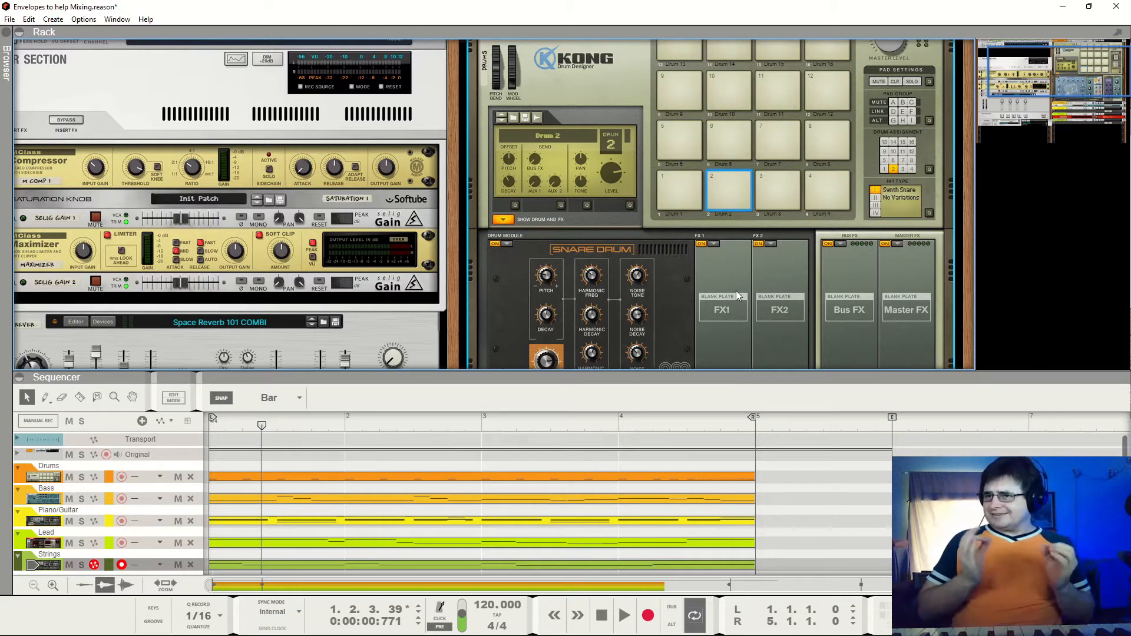
pyautogui.press('space')
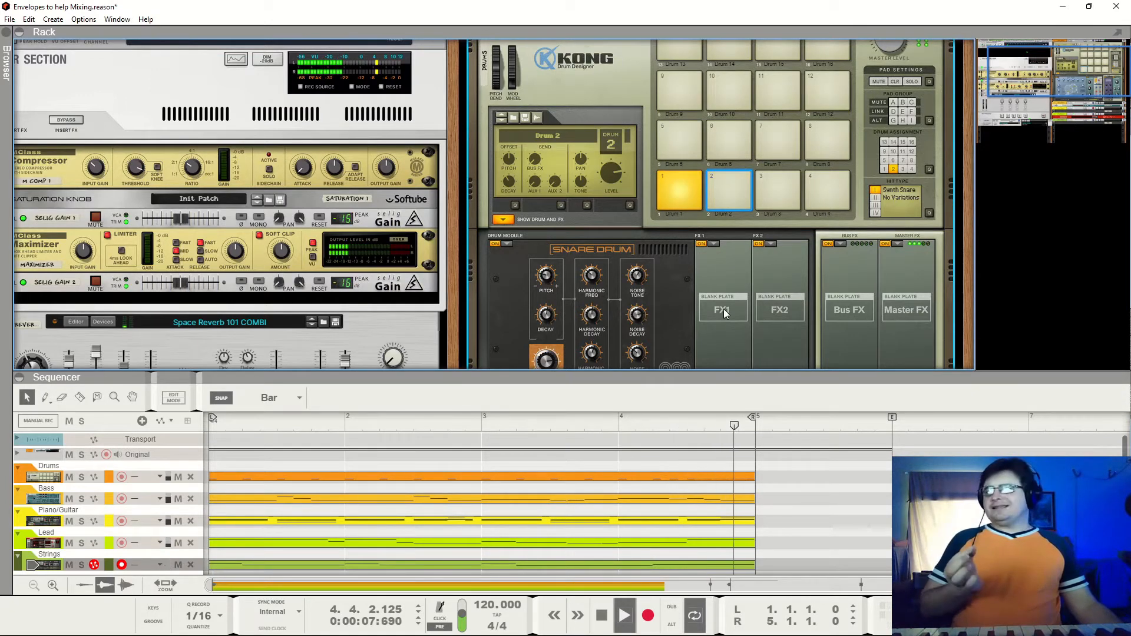
# Unmute the Bass, Piano/Guitar, Lead and Strings channels and listen to the full mix with the drums
pyautogui.scroll(2, 683, 218)
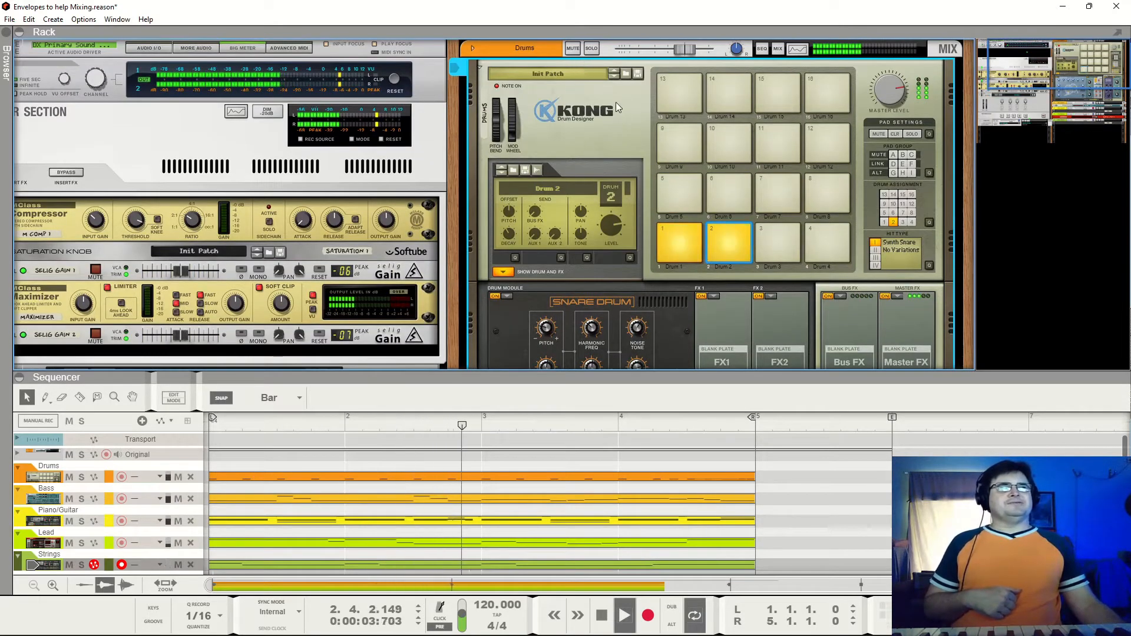
pyautogui.scroll(-6, 616, 177)
pyautogui.scroll(-4, 616, 200)
pyautogui.click(569, 160)
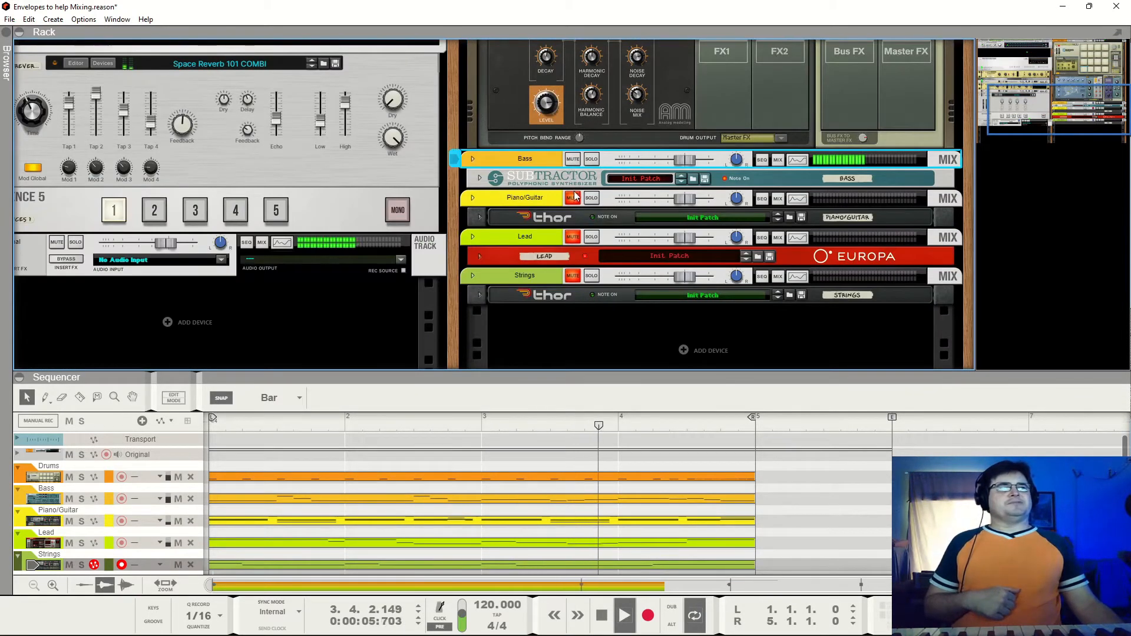
pyautogui.click(571, 198)
pyautogui.click(572, 238)
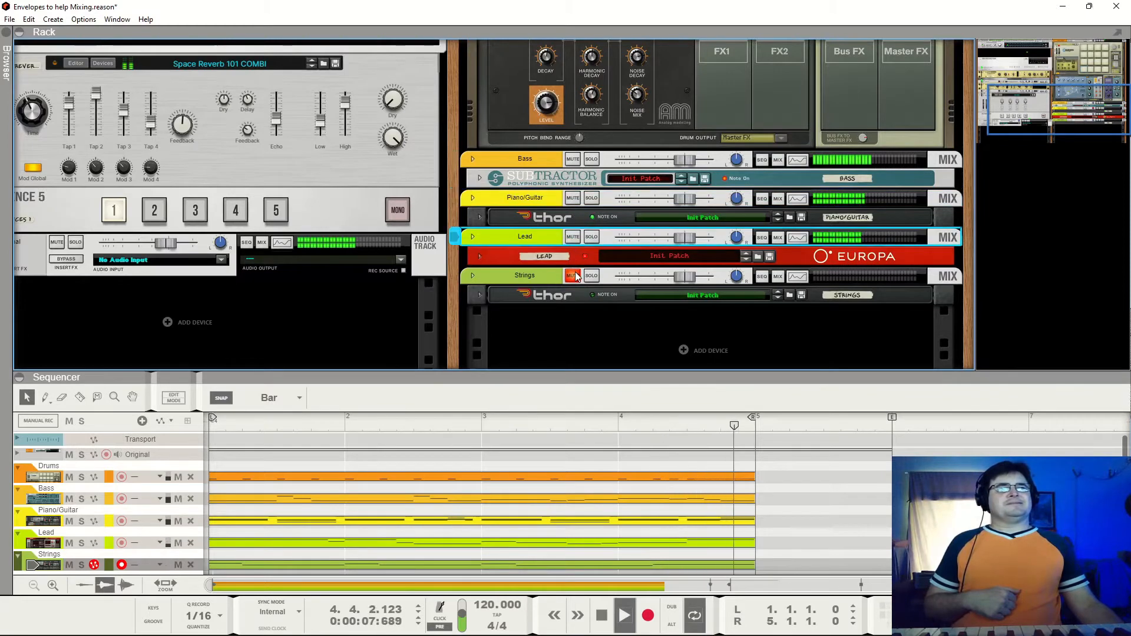
pyautogui.click(572, 275)
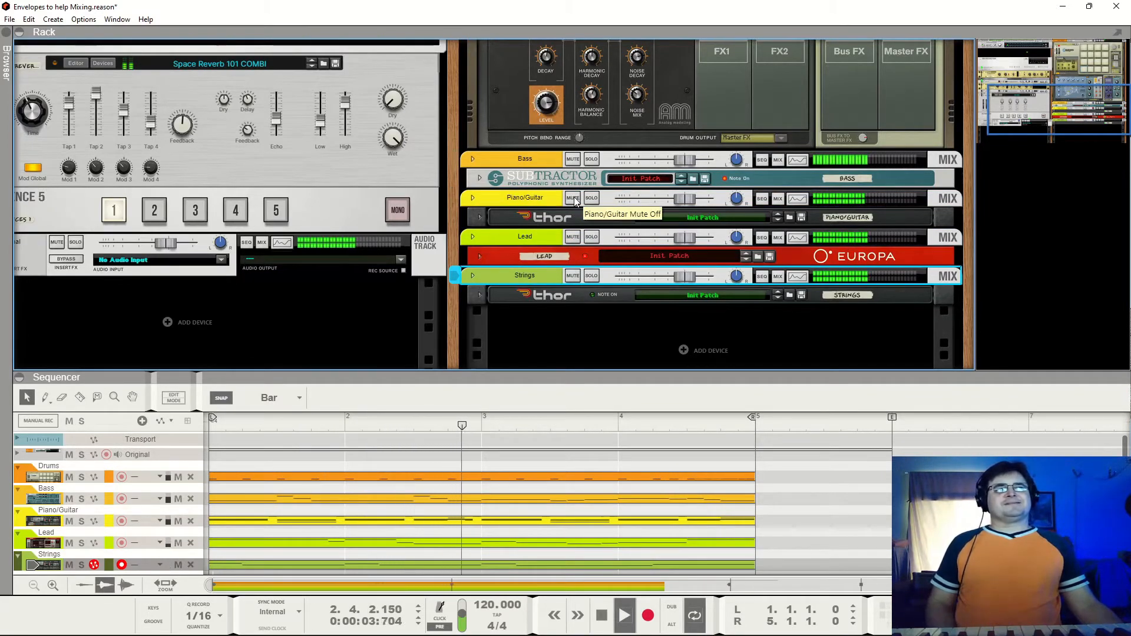
pyautogui.press('space')
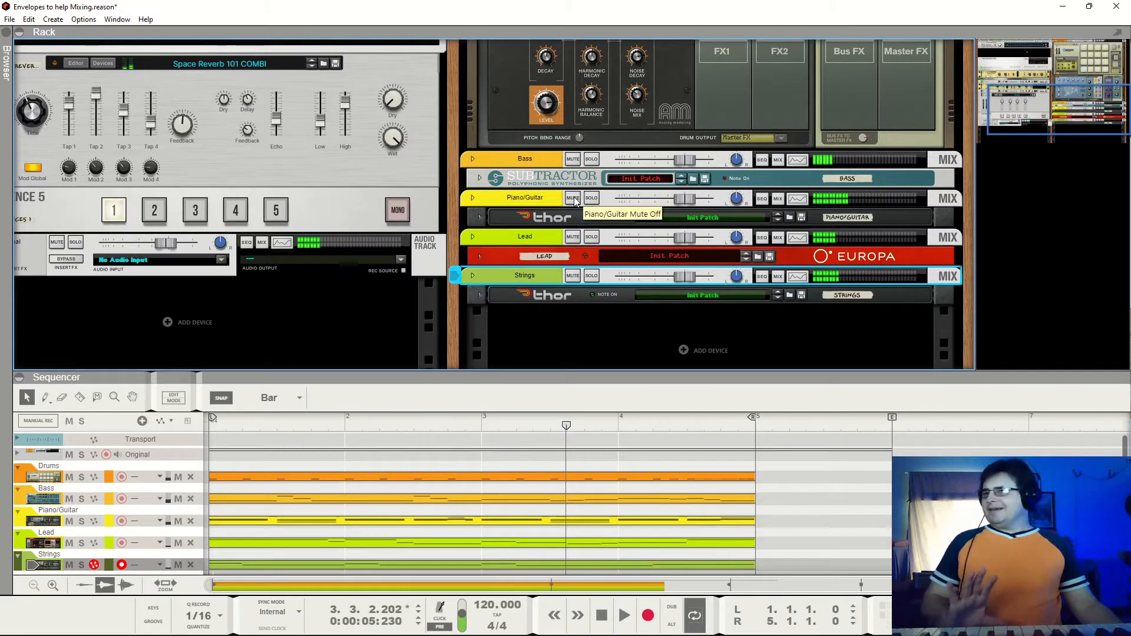
# Solo the Drums channel and play it back on its own
pyautogui.scroll(5, 591, 157)
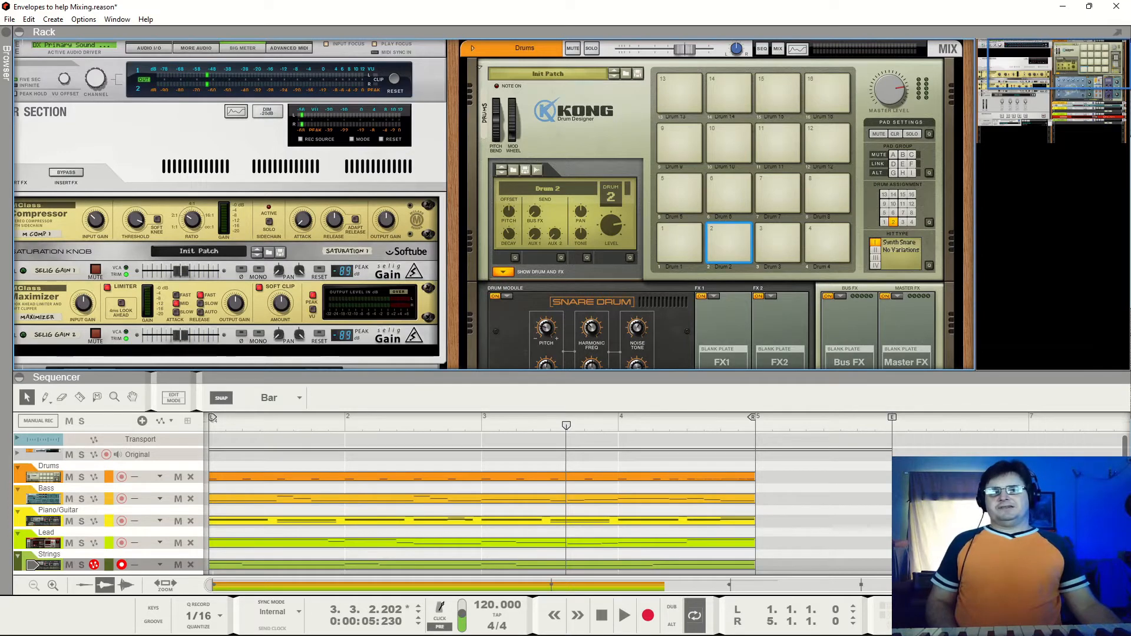
pyautogui.click(592, 48)
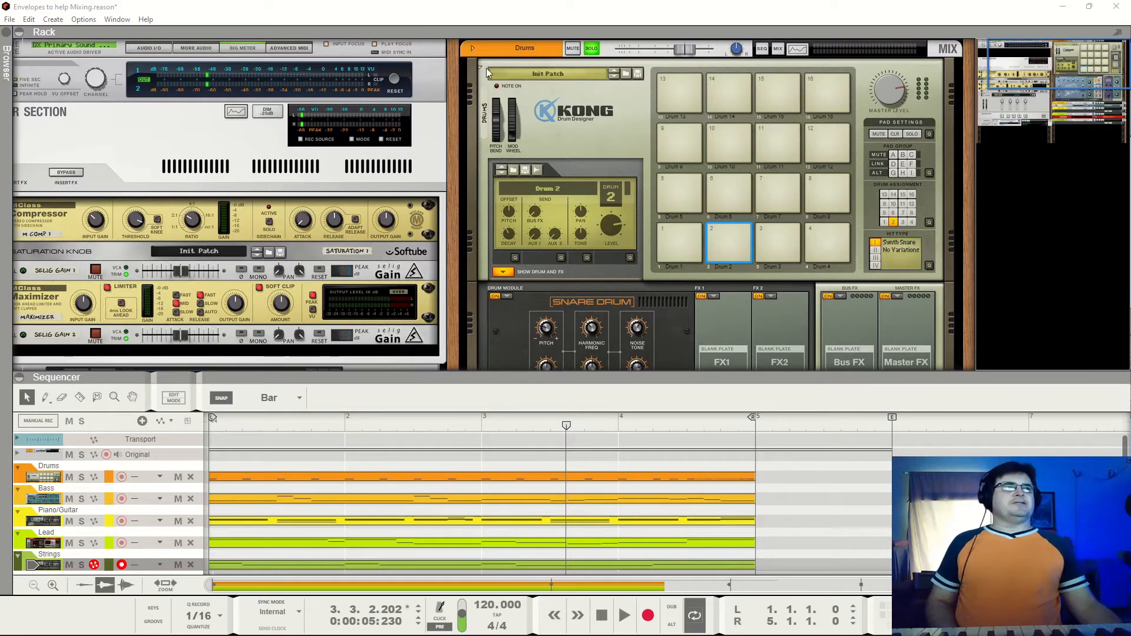
pyautogui.press('space')
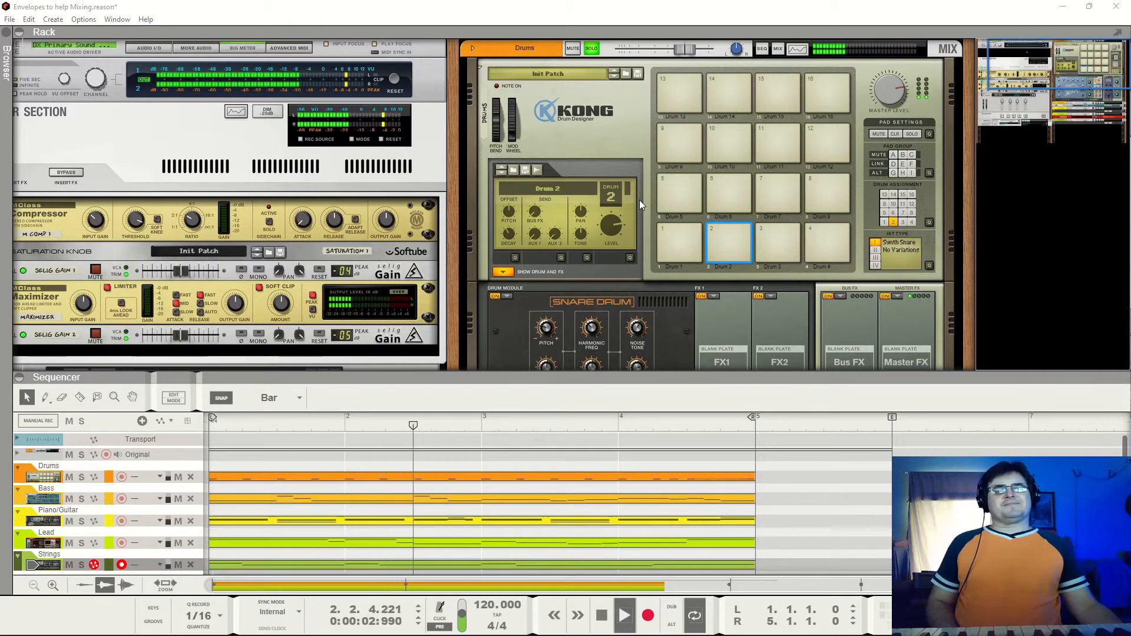
pyautogui.press('space')
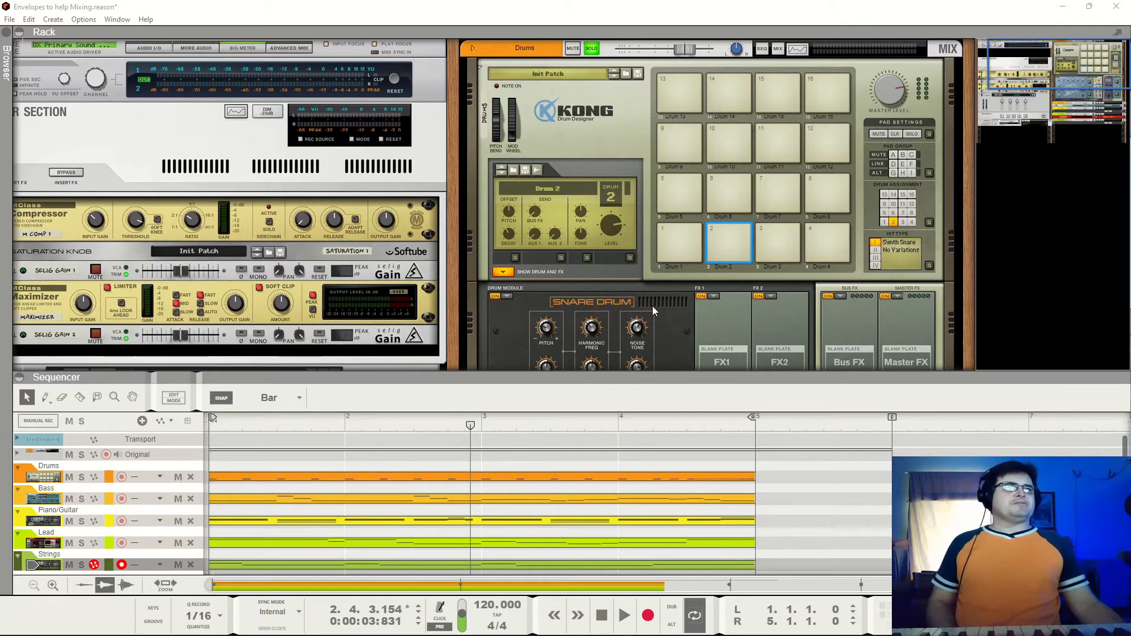
# Collapse Kong's drum and FX section, solo the Bass channel alongside Drums, and play both together
pyautogui.scroll(-3, 625, 159)
pyautogui.scroll(3, 656, 172)
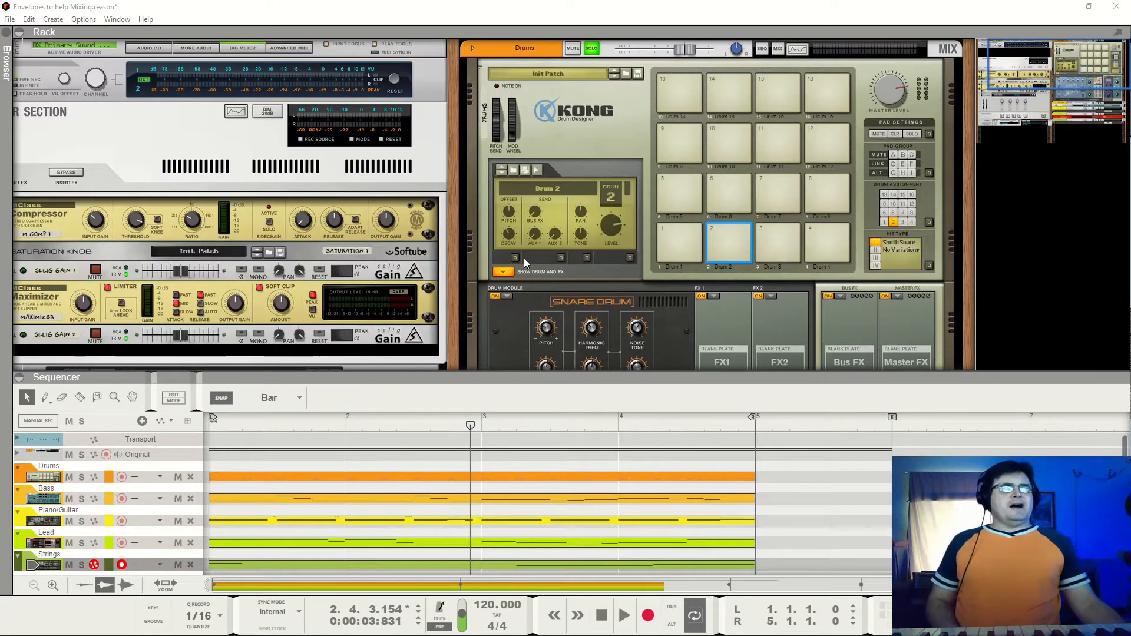
pyautogui.click(503, 273)
pyautogui.click(503, 274)
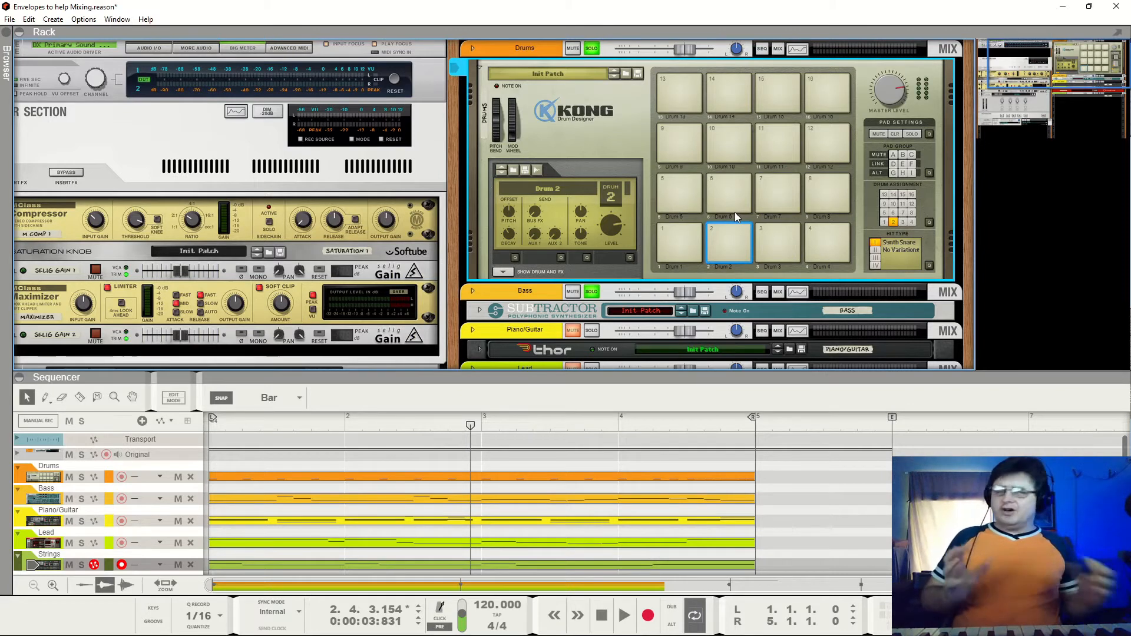
pyautogui.press('space')
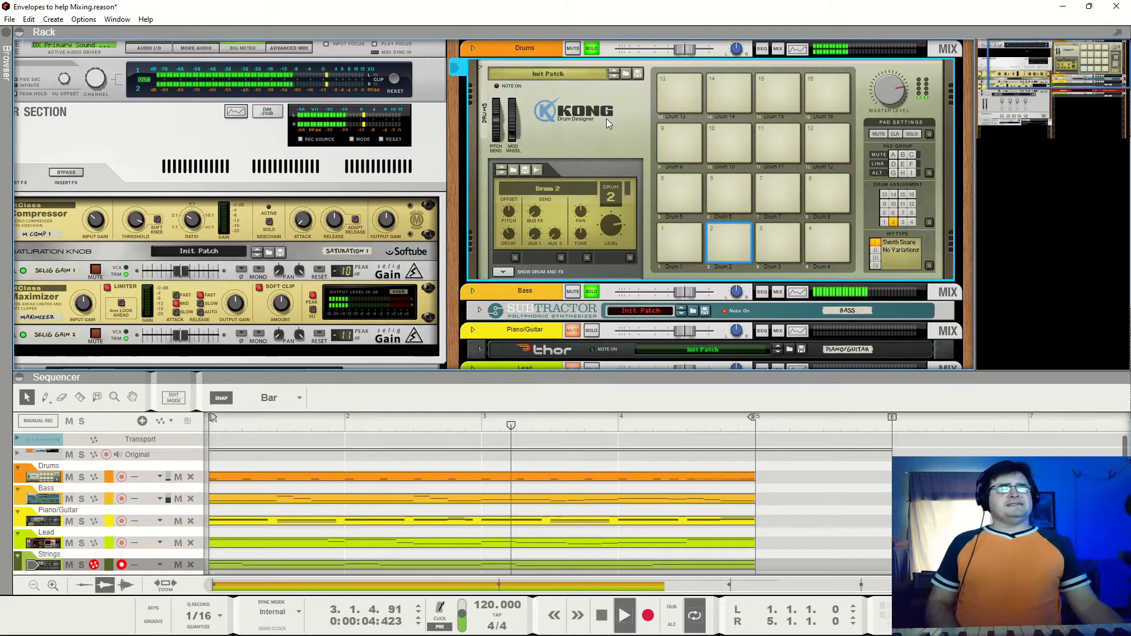
pyautogui.press('space')
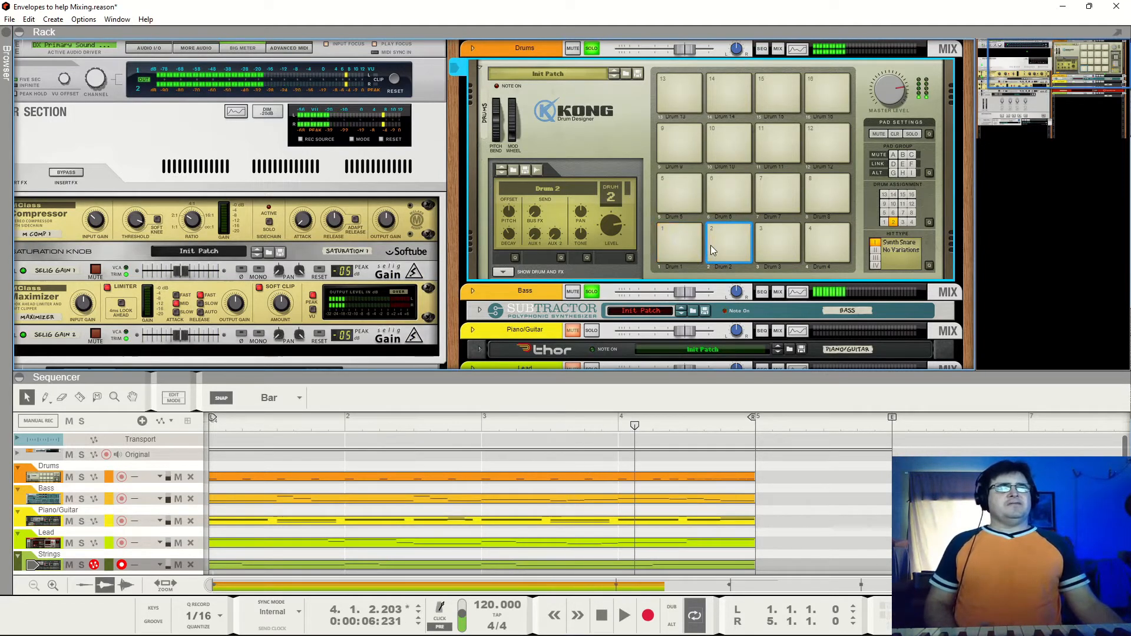
# Readjust Drum 2's decay offset in Kong, and select Drum 1 to check it against the bass in playback
pyautogui.click(725, 251)
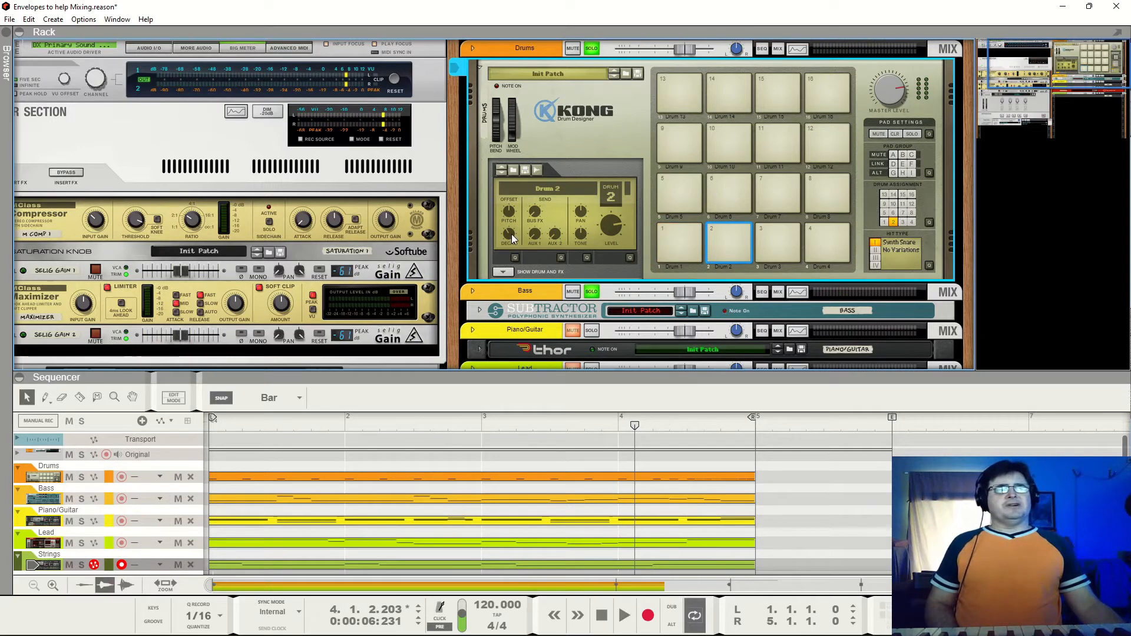
pyautogui.press('space')
pyautogui.moveTo(509, 235); pyautogui.dragTo(522, 235)
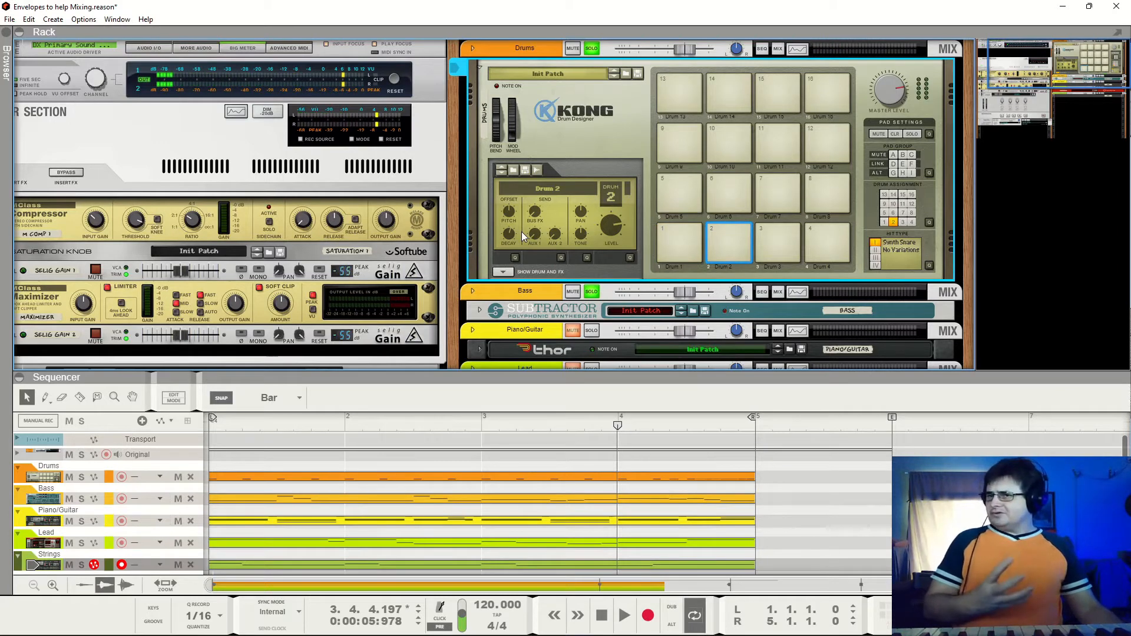
pyautogui.click(663, 252)
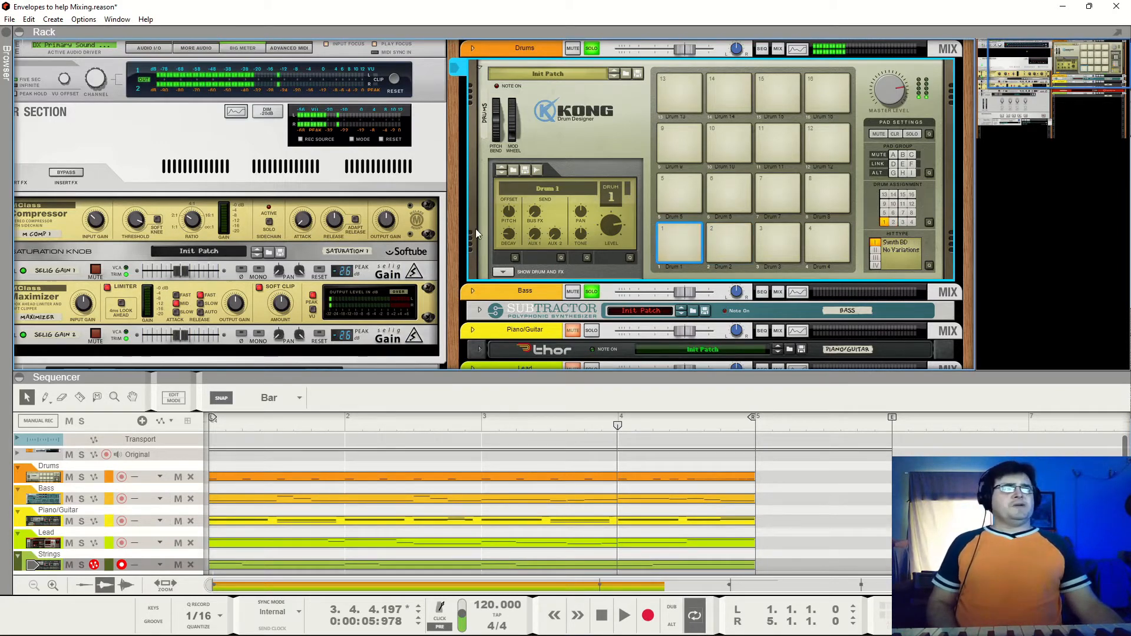
pyautogui.press('space')
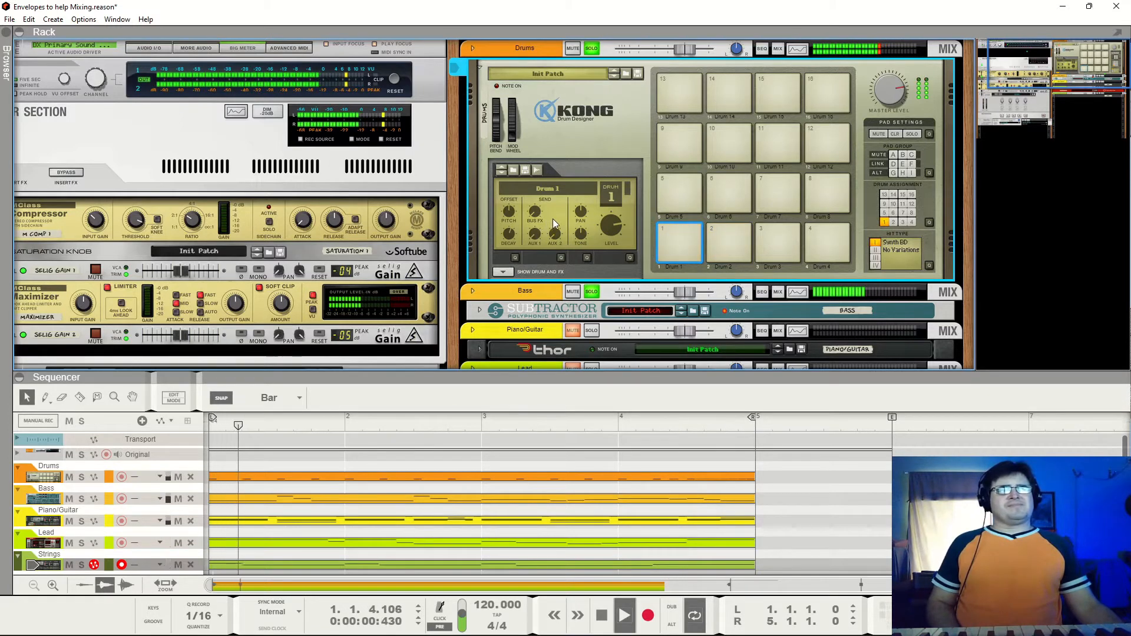
pyautogui.press('space')
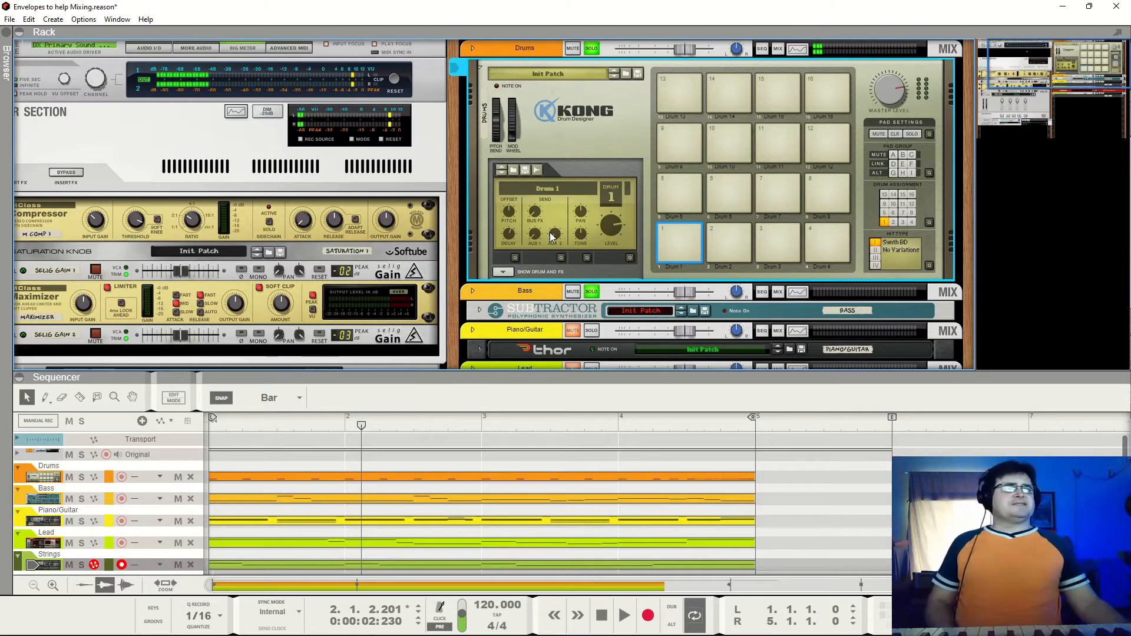
# Fine-tune Drum 2's decay offset in Kong to -1, checking Drum 1 and the bass during playback
pyautogui.click(734, 246)
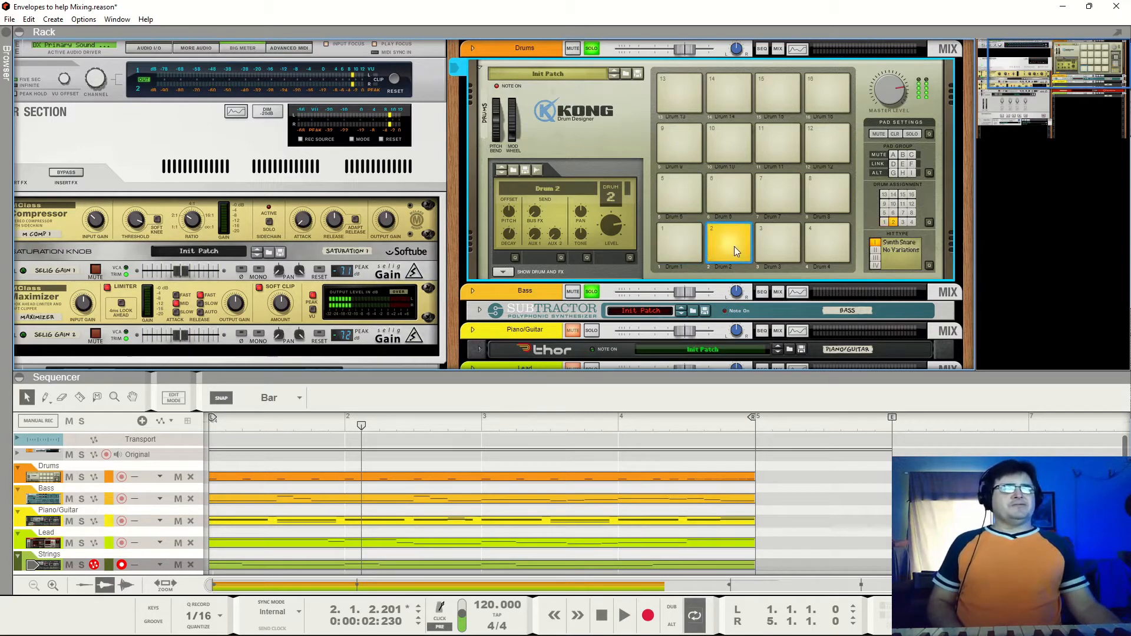
pyautogui.moveTo(511, 236); pyautogui.dragTo(515, 280)
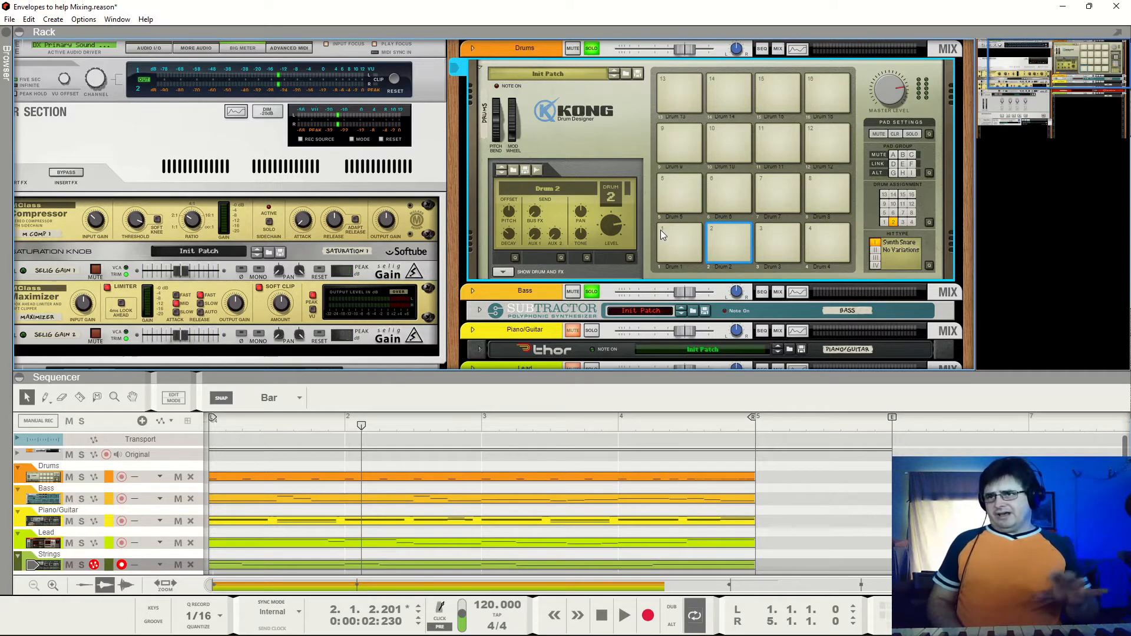
pyautogui.press('space')
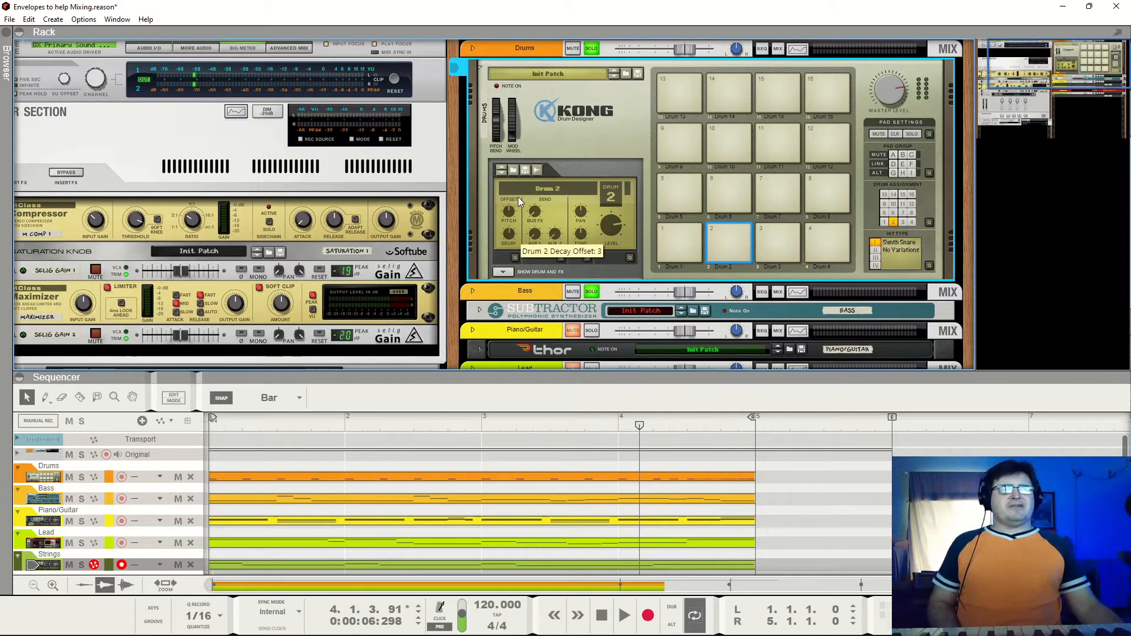
pyautogui.click(693, 252)
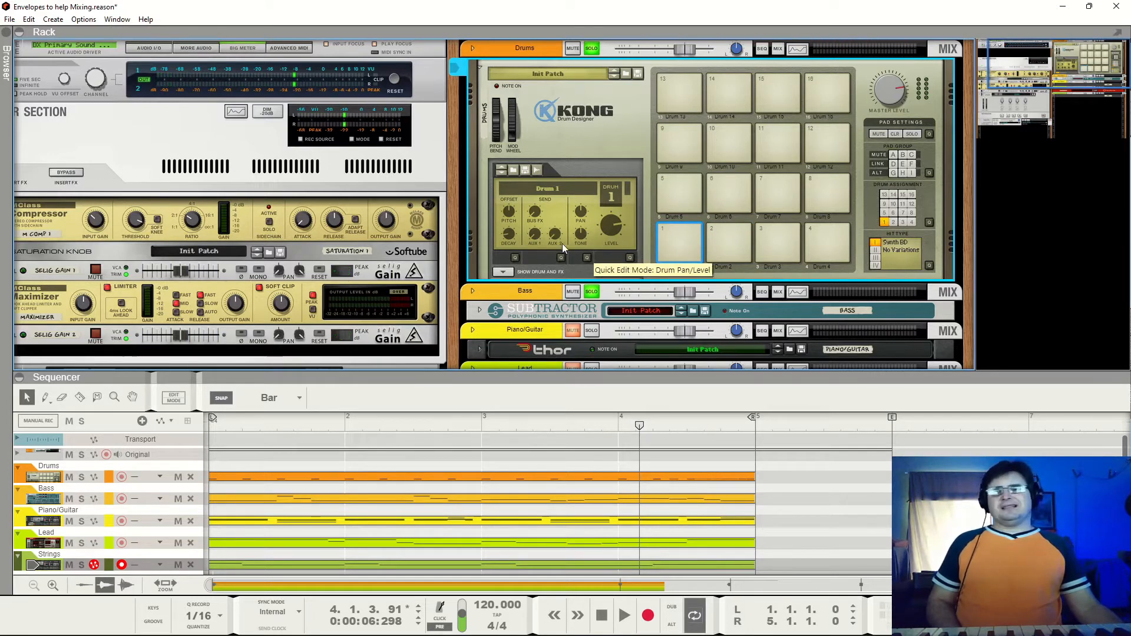
pyautogui.press('space')
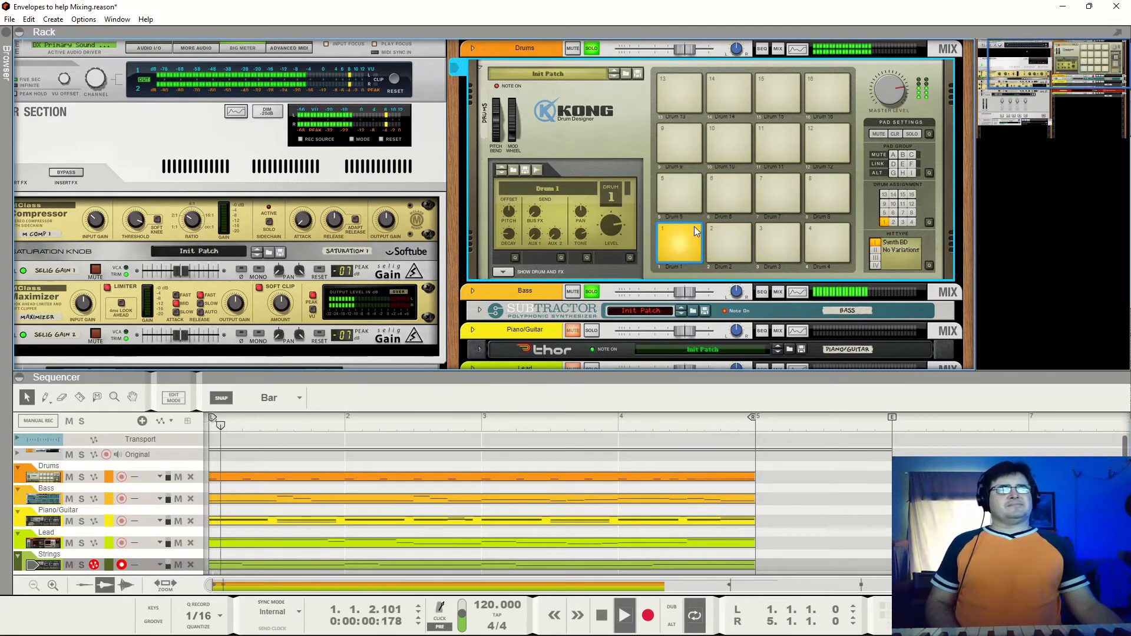
pyautogui.click(725, 237)
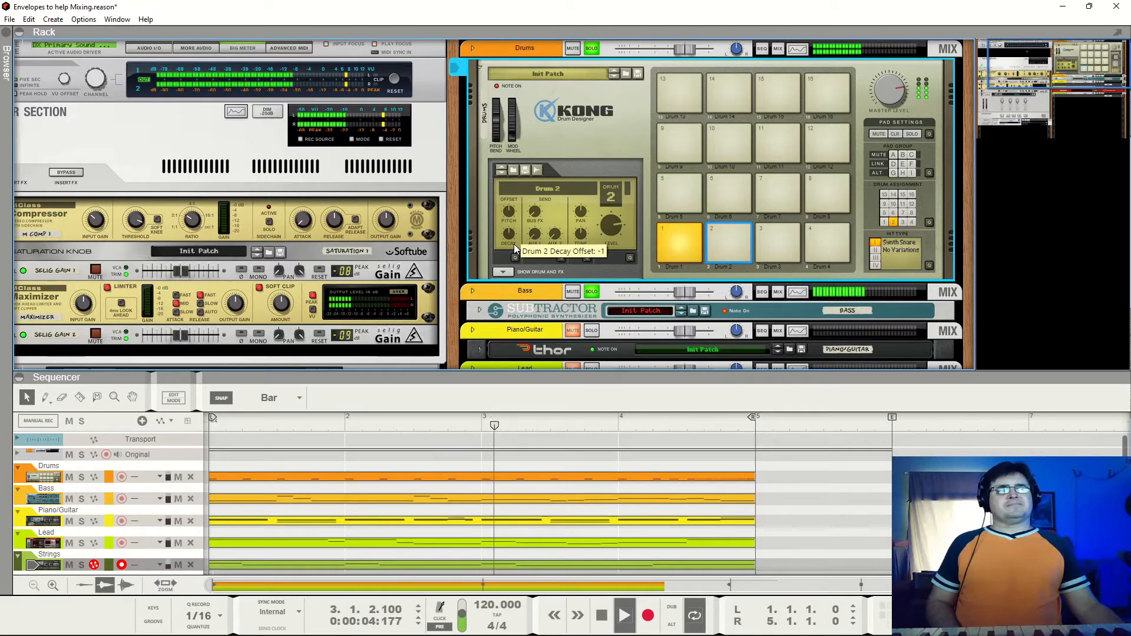
# Fold Kong, solo only the Bass channel, and unfold its SubTractor synth while auditioning the bass line
pyautogui.click(480, 69)
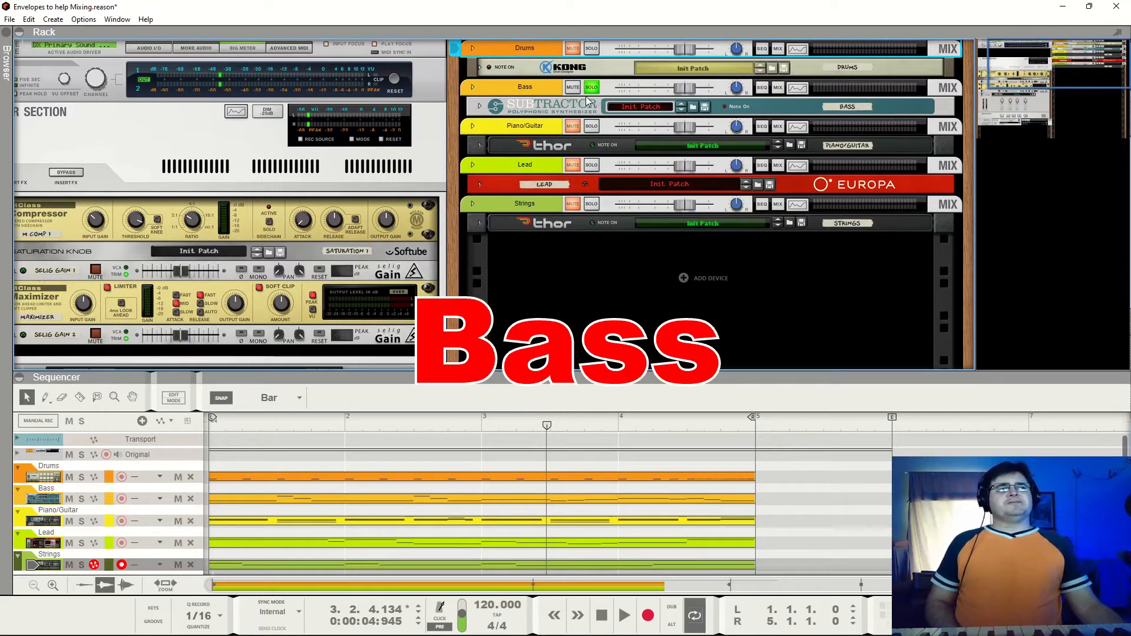
pyautogui.press('space')
pyautogui.click(479, 106)
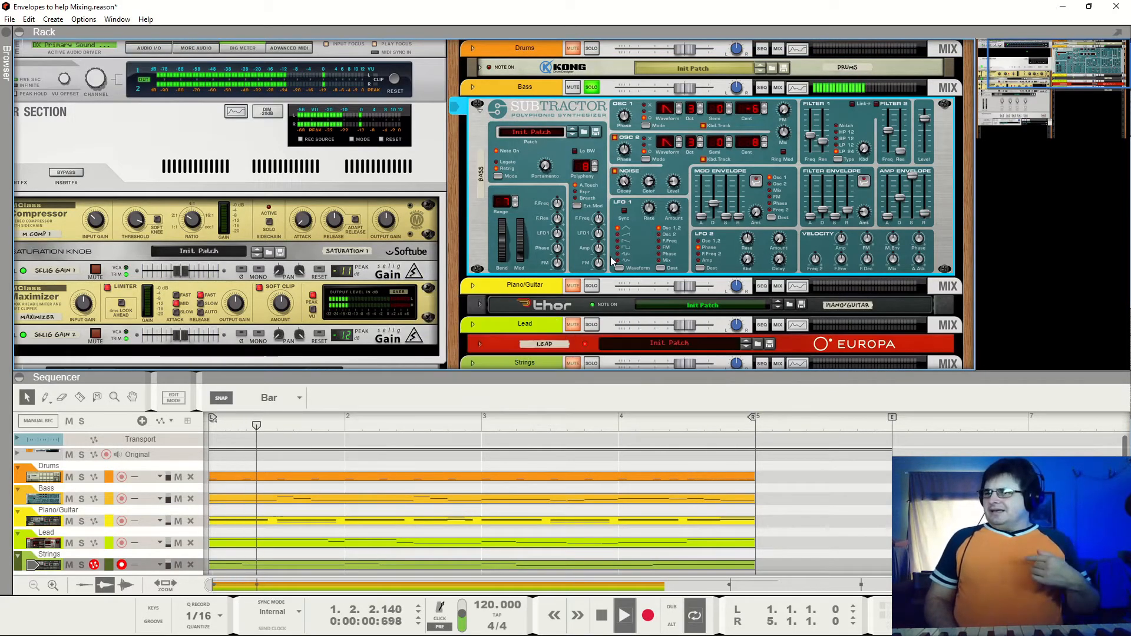
pyautogui.press('space')
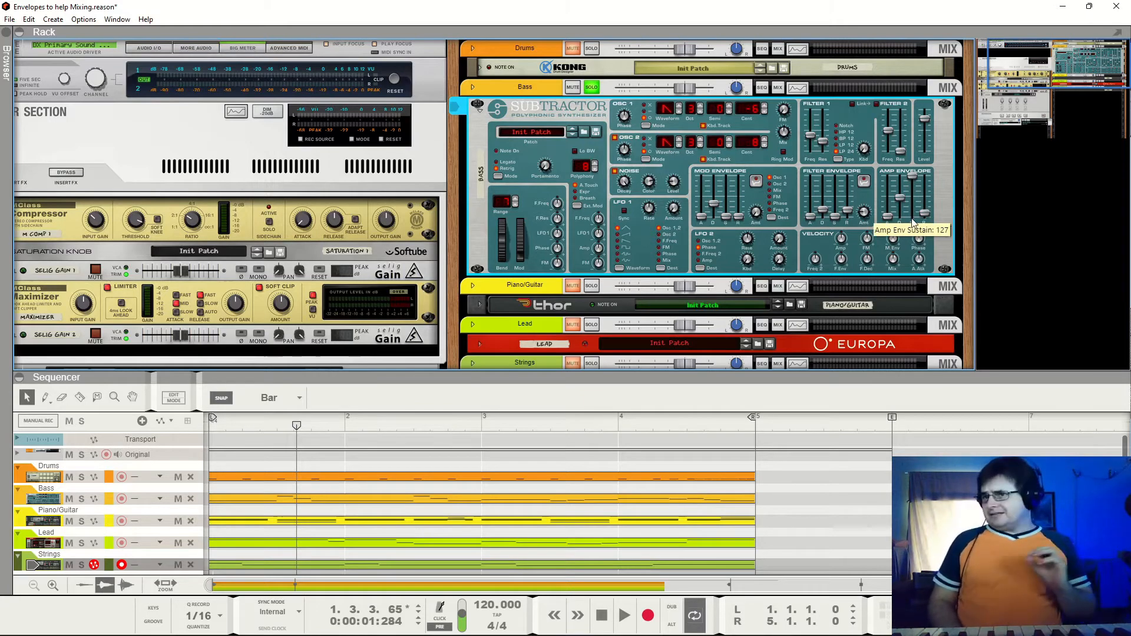
# Set the bass SubTractor's amp envelope sustain to 0 with a shorter decay, and adjust its filter envelope decay during playback
pyautogui.press('space')
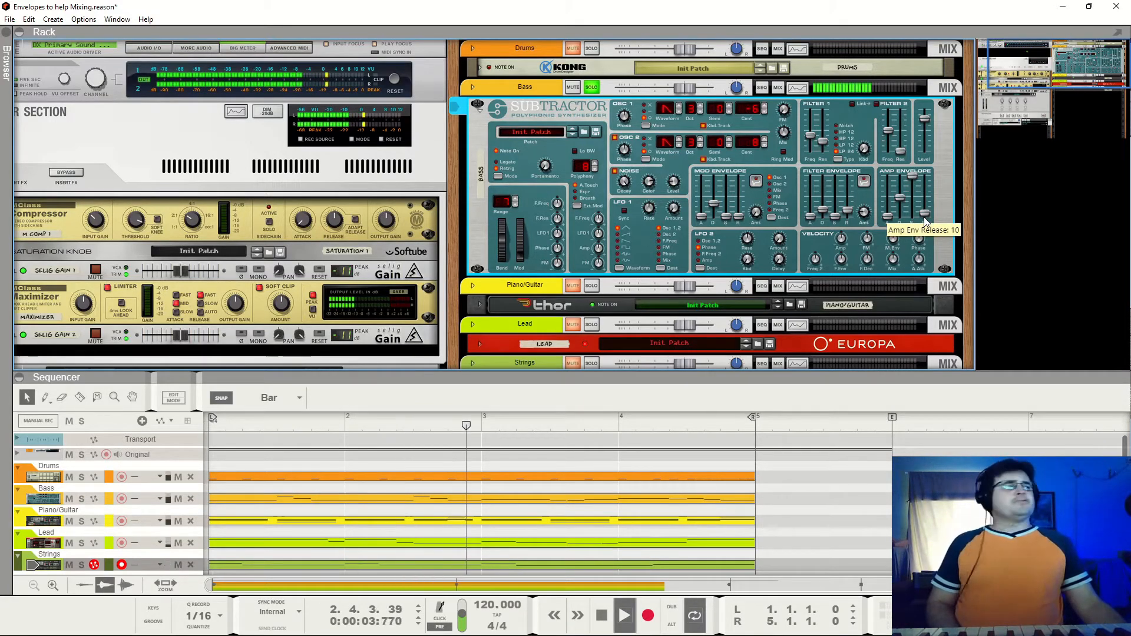
pyautogui.moveTo(911, 203); pyautogui.dragTo(913, 227)
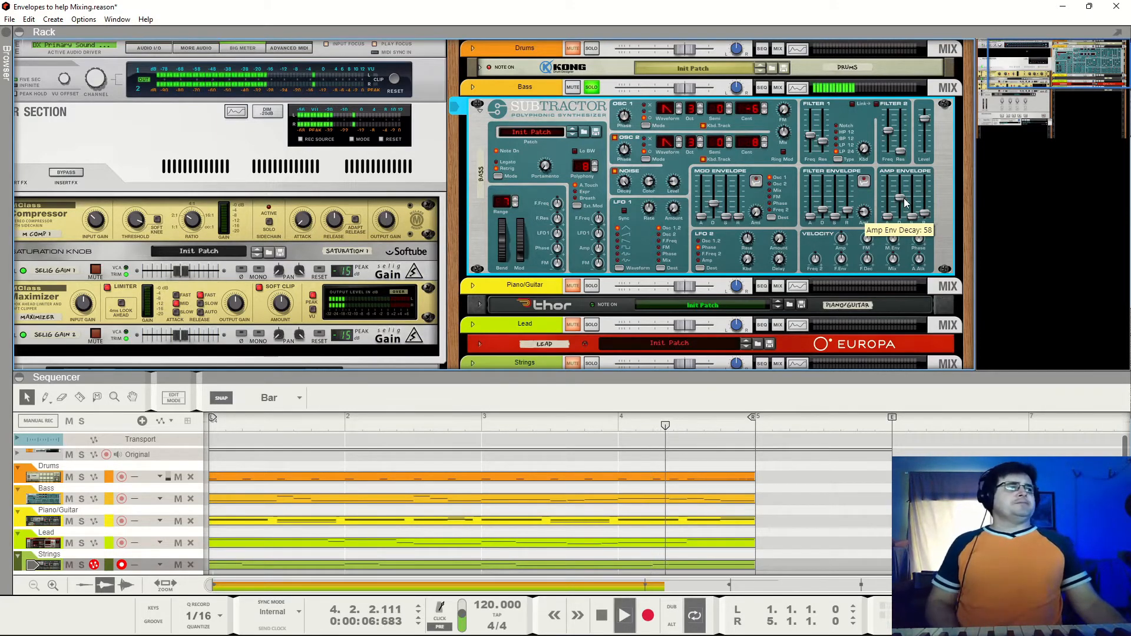
pyautogui.moveTo(900, 202); pyautogui.dragTo(903, 209)
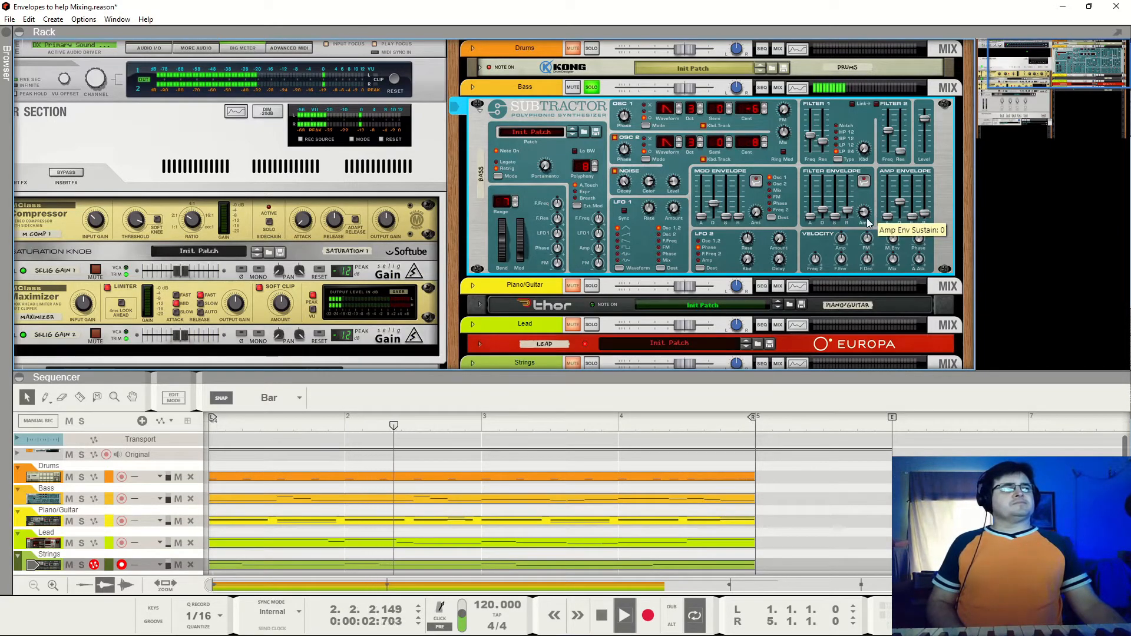
pyautogui.moveTo(825, 212); pyautogui.dragTo(833, 211)
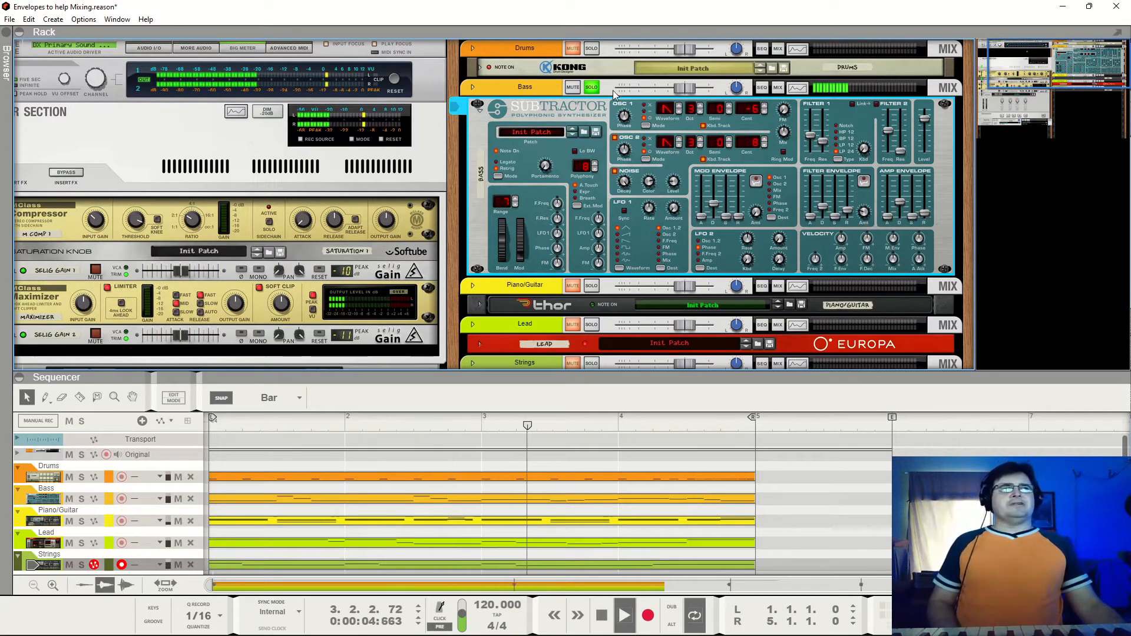
# Solo Drums alongside the Bass and set the SubTractor's amp envelope decay to 54, comparing high sustain with zero sustain during playback
pyautogui.click(591, 48)
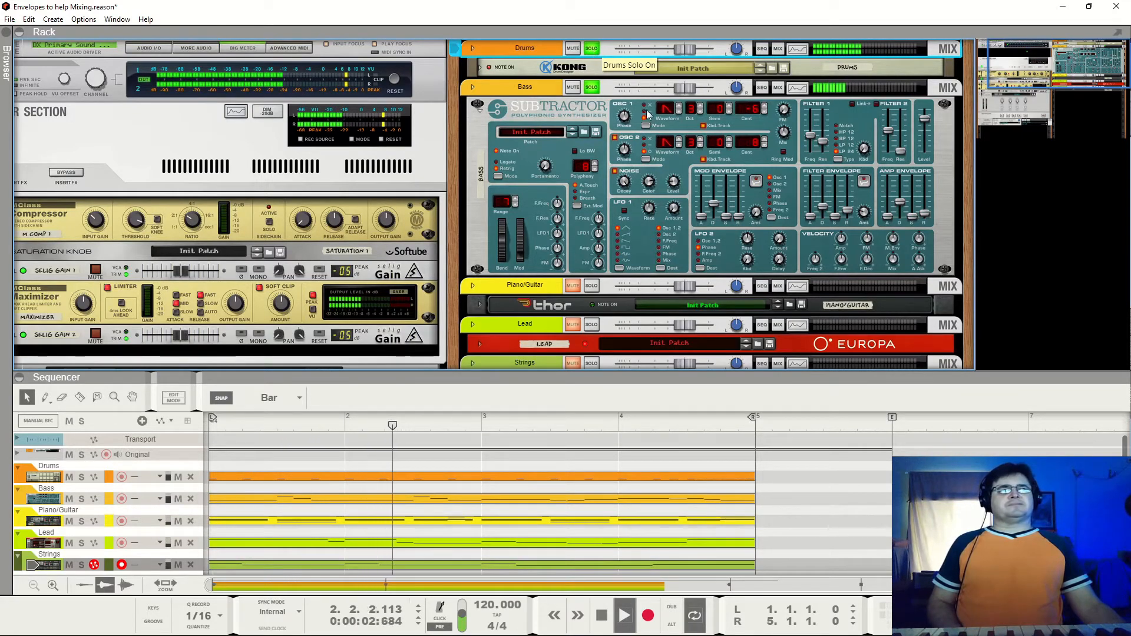
pyautogui.click(901, 205)
pyautogui.moveTo(904, 204); pyautogui.dragTo(907, 201)
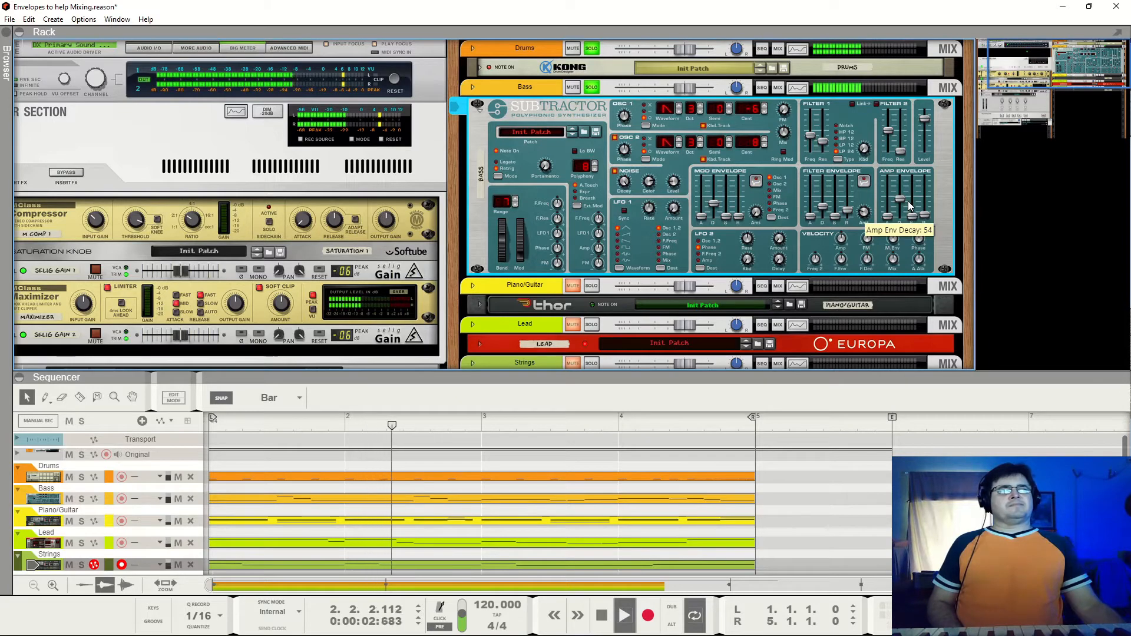
pyautogui.moveTo(915, 218); pyautogui.dragTo(917, 179)
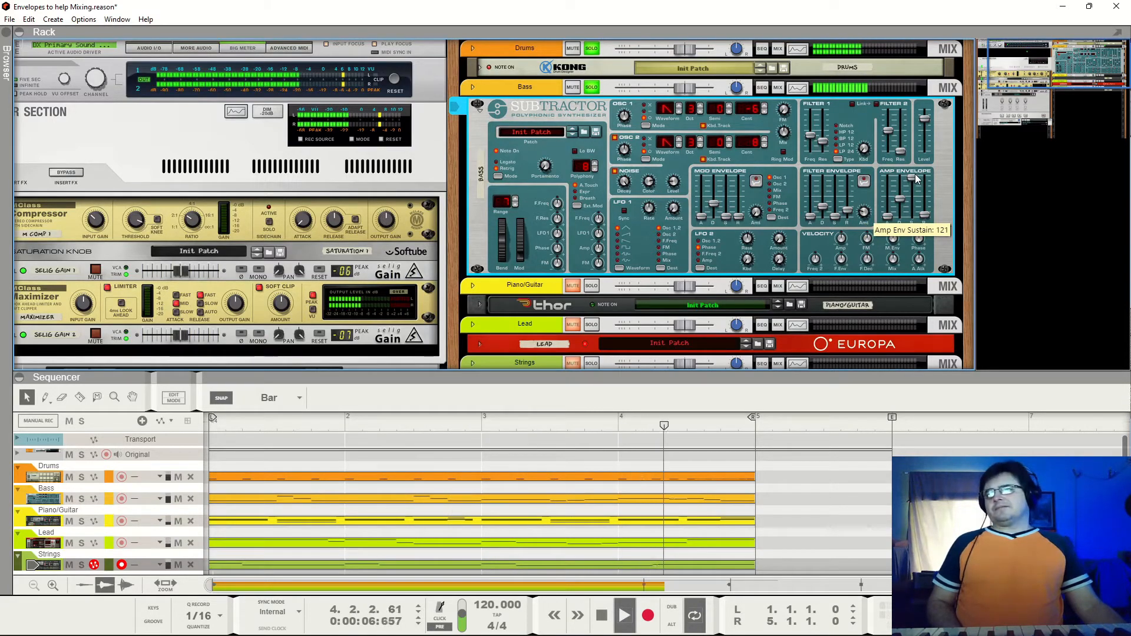
pyautogui.moveTo(914, 178); pyautogui.dragTo(914, 218)
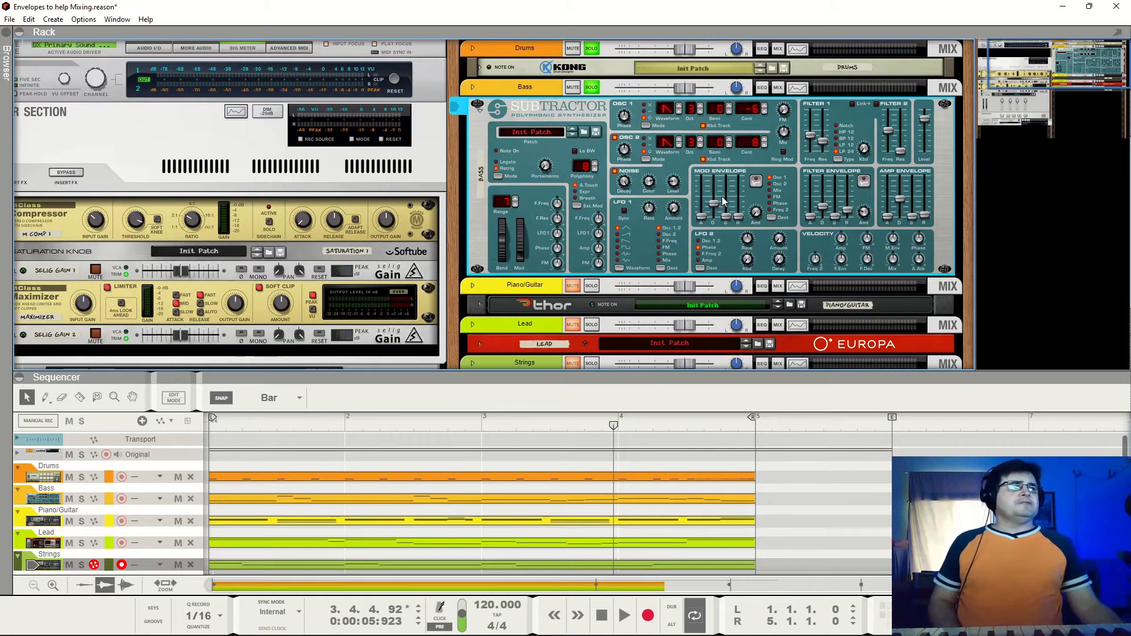
# Shorten the SubTractor's mod envelope decay and adjust its amount, auditioning the bass with the drums and alone
pyautogui.press('space')
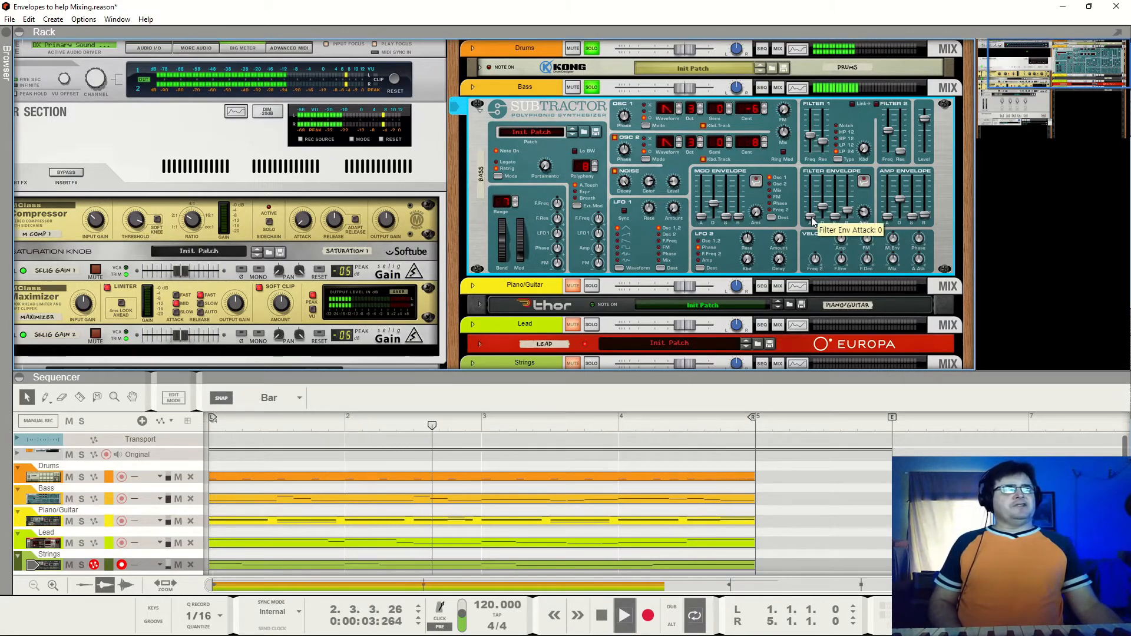
pyautogui.moveTo(816, 215); pyautogui.dragTo(819, 214)
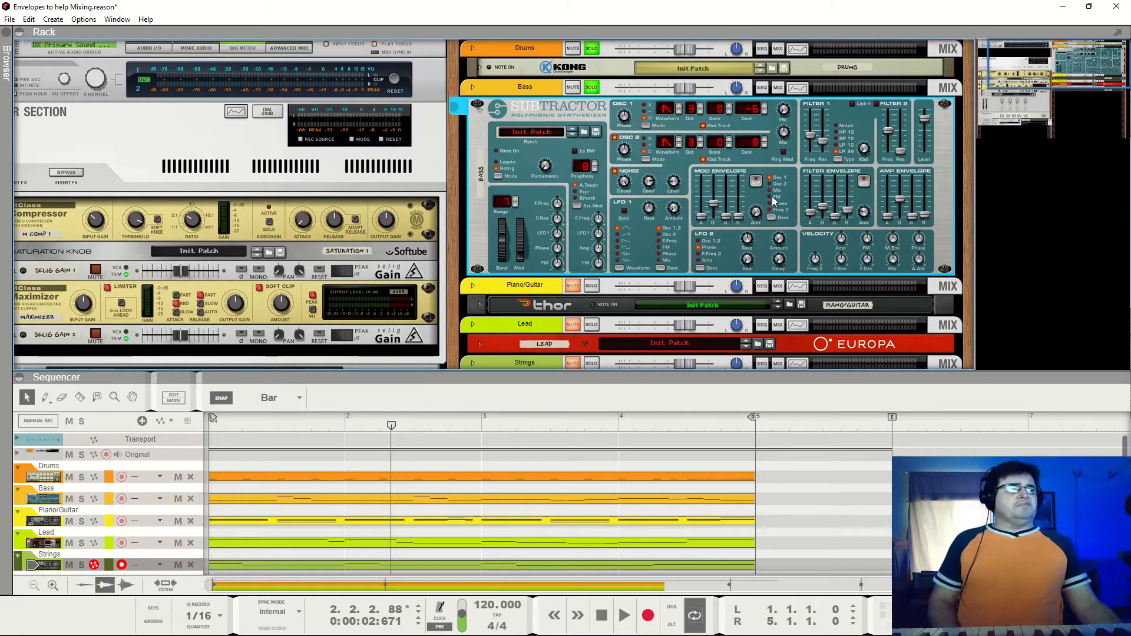
pyautogui.press('space')
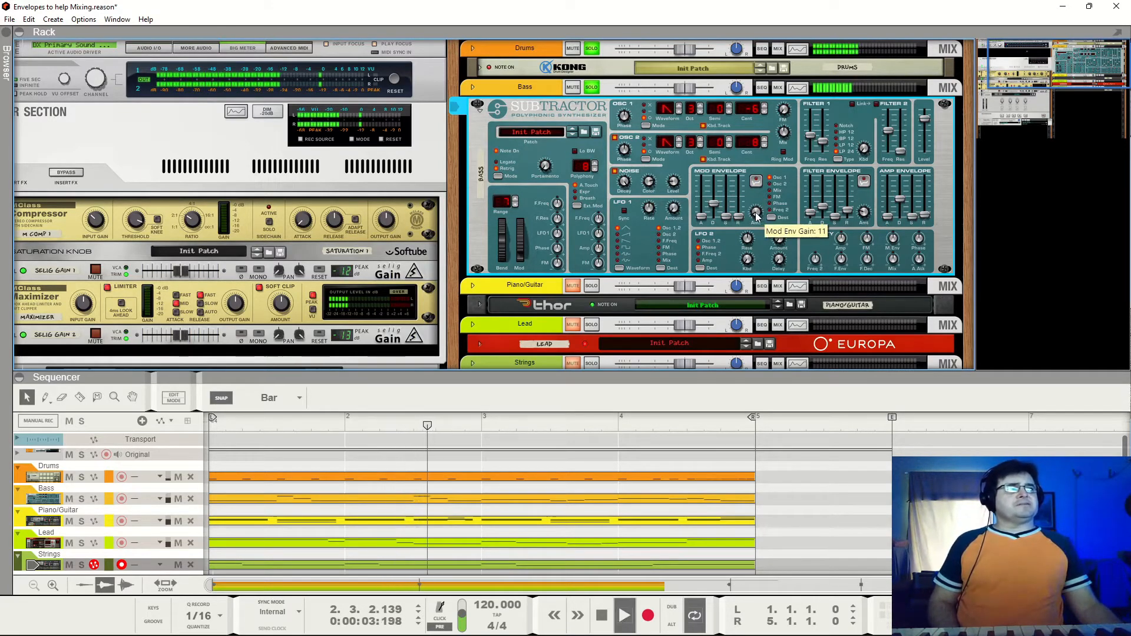
pyautogui.moveTo(761, 194); pyautogui.dragTo(755, 148)
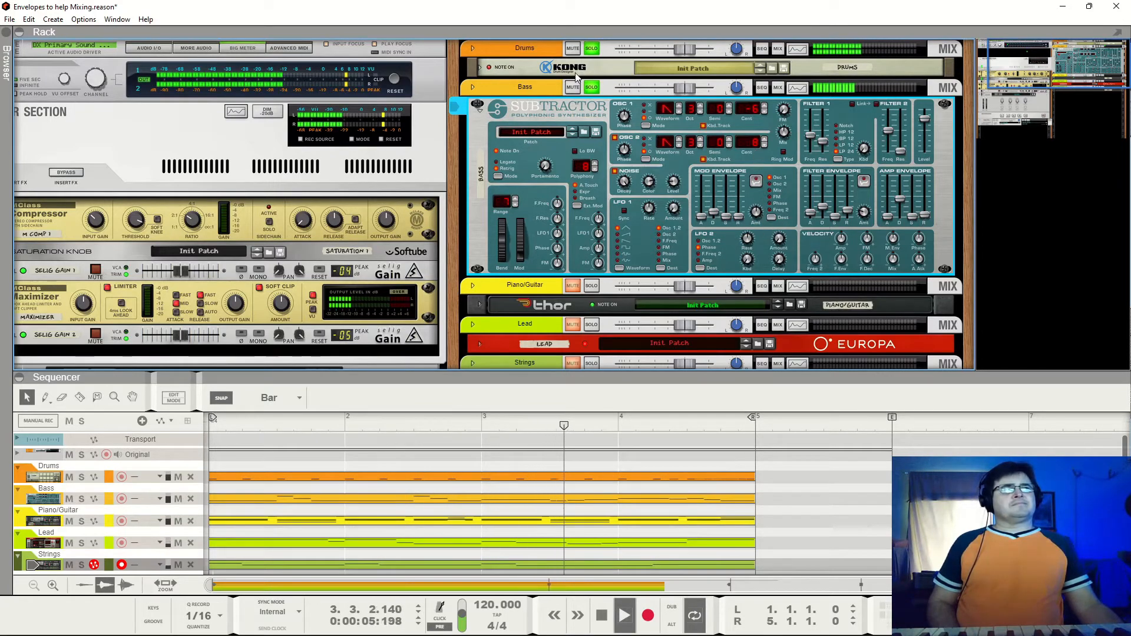
pyautogui.click(592, 48)
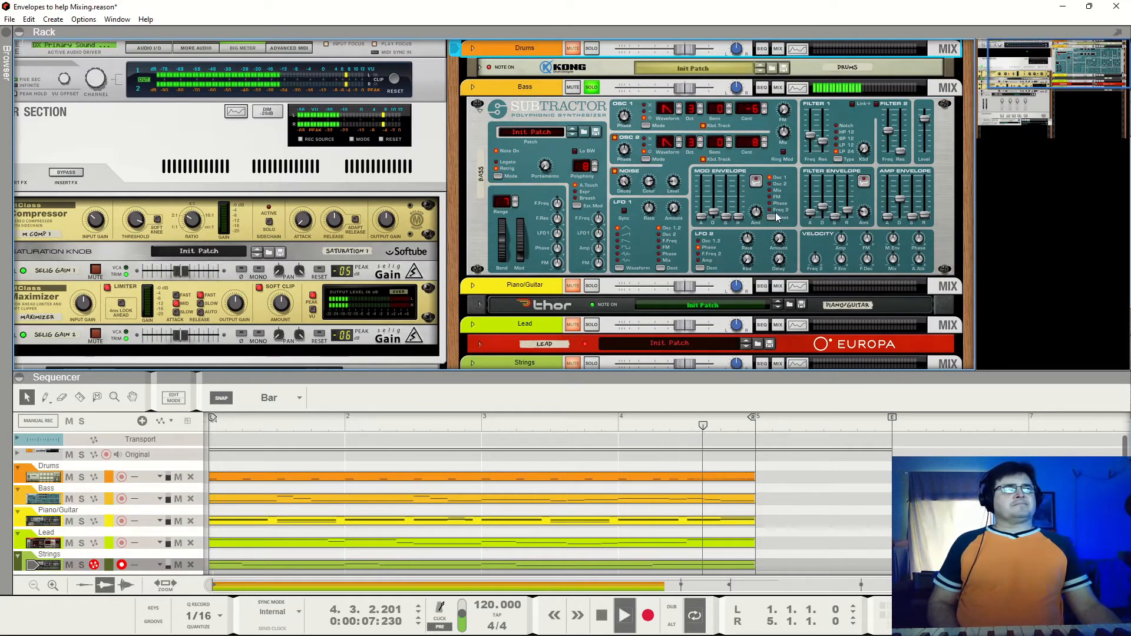
pyautogui.moveTo(760, 212); pyautogui.dragTo(763, 247)
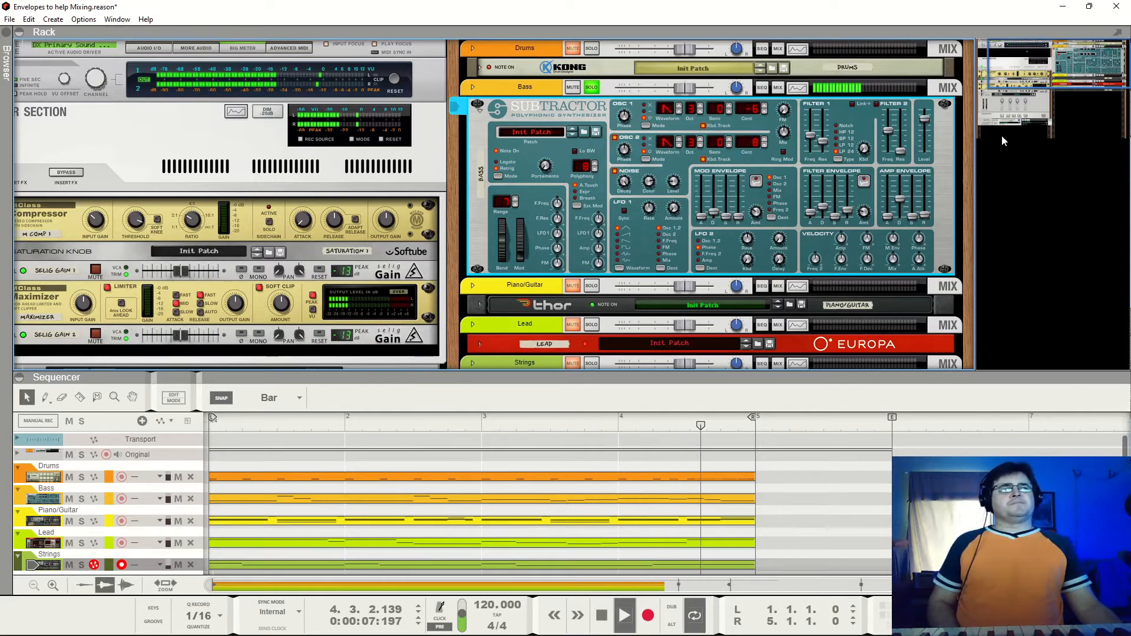
pyautogui.press('space')
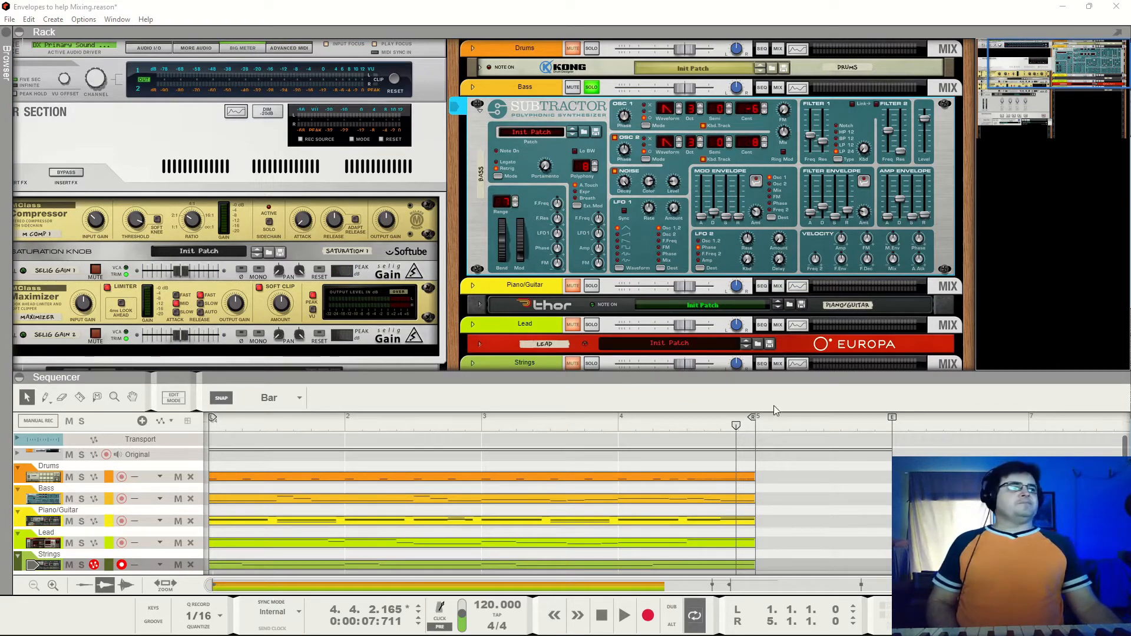
# Try a high amp envelope sustain on the bass with Drums soloed, and compare it with zero sustain in playback
pyautogui.press('space')
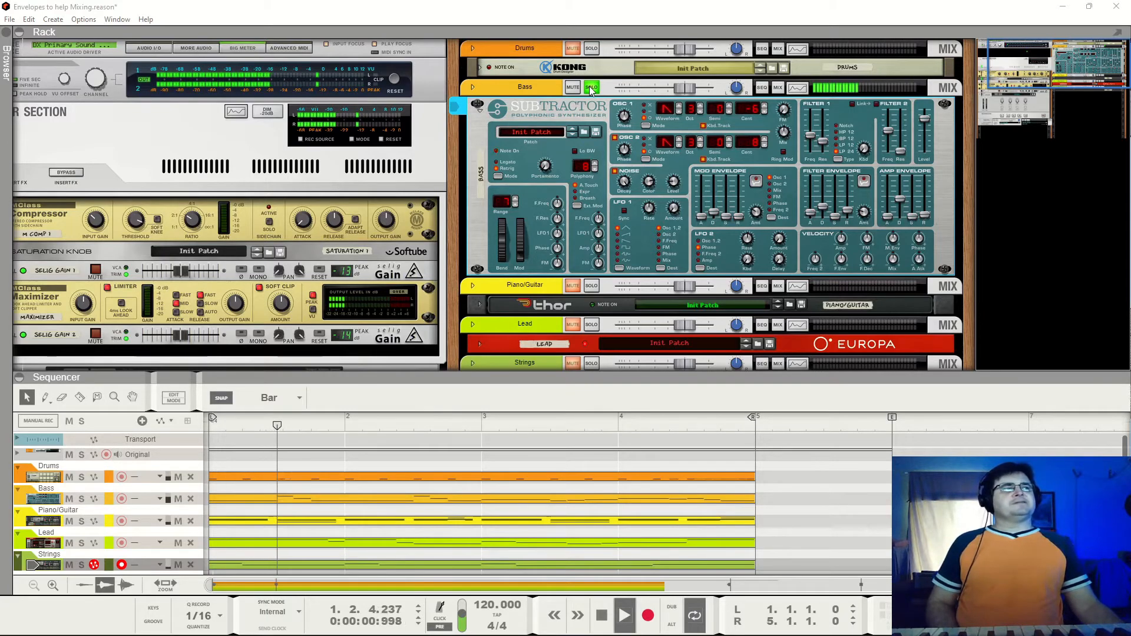
pyautogui.click(592, 49)
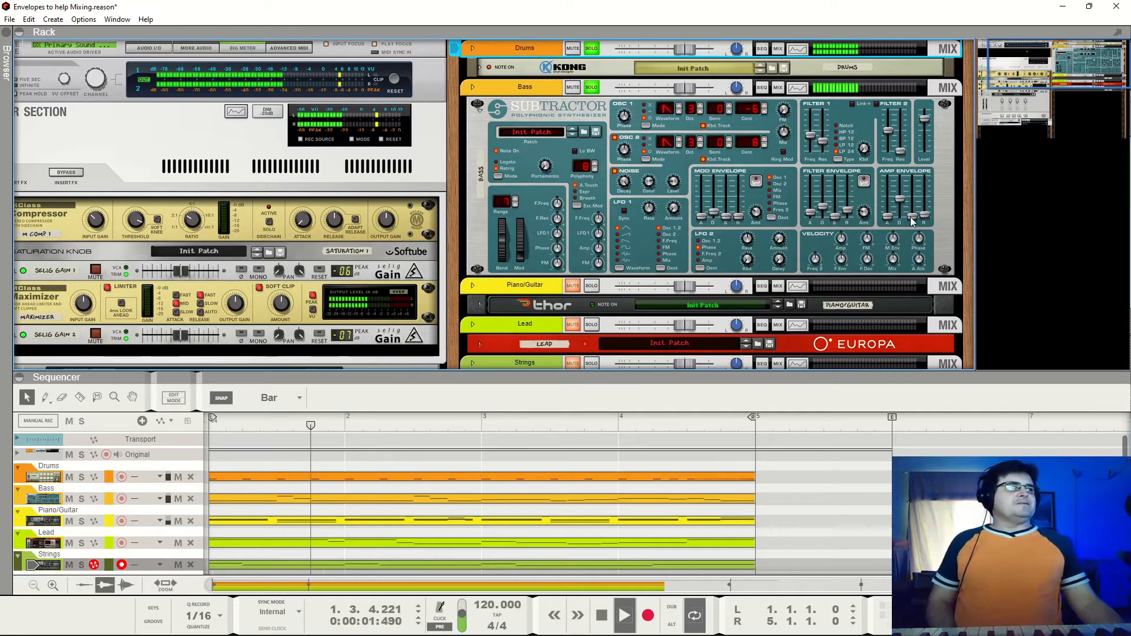
pyautogui.click(909, 157)
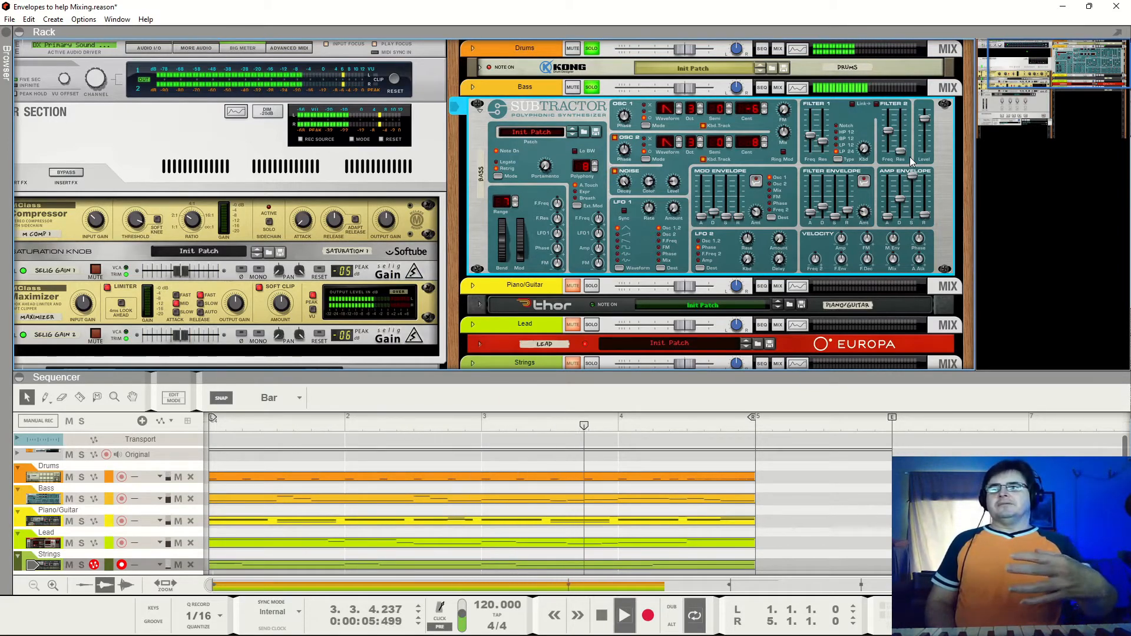
pyautogui.press('space')
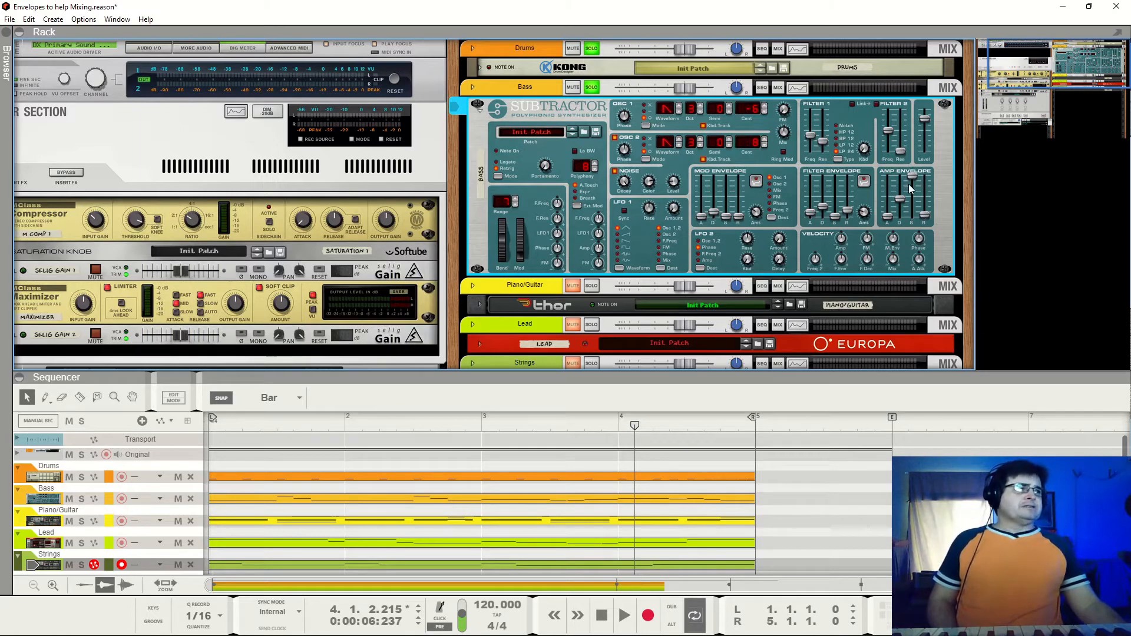
pyautogui.press('space')
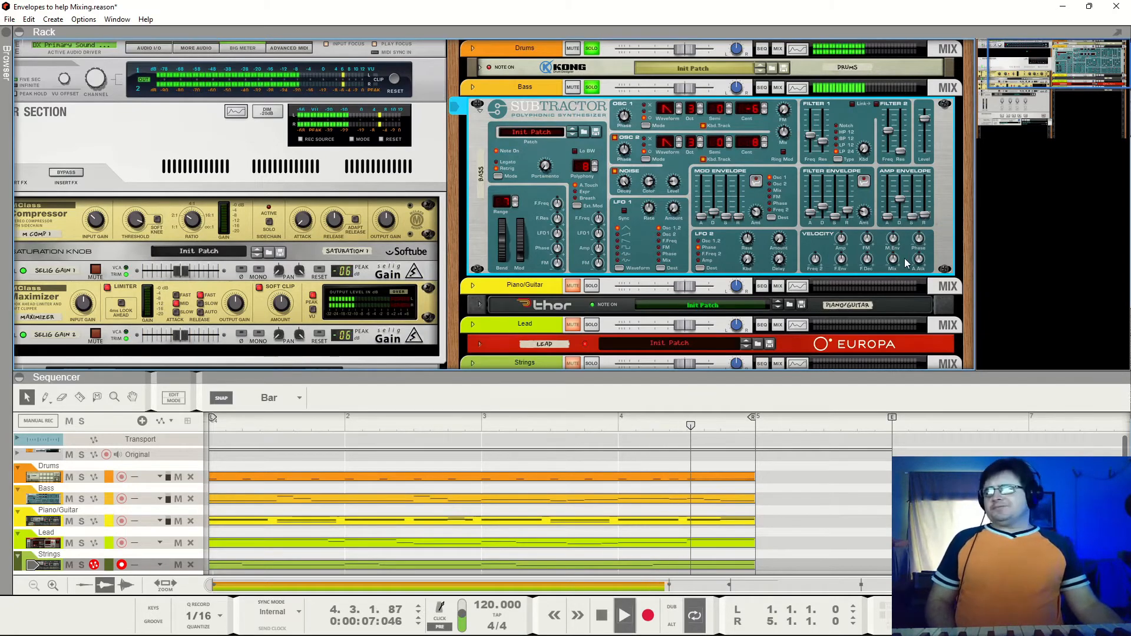
pyautogui.press('space')
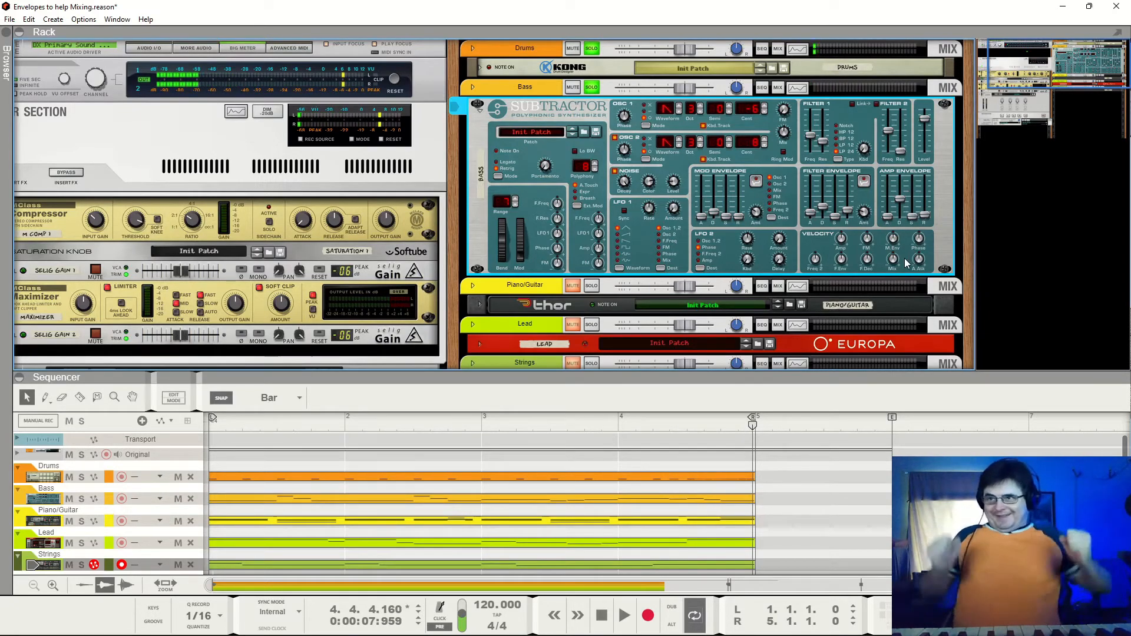
pyautogui.press('space')
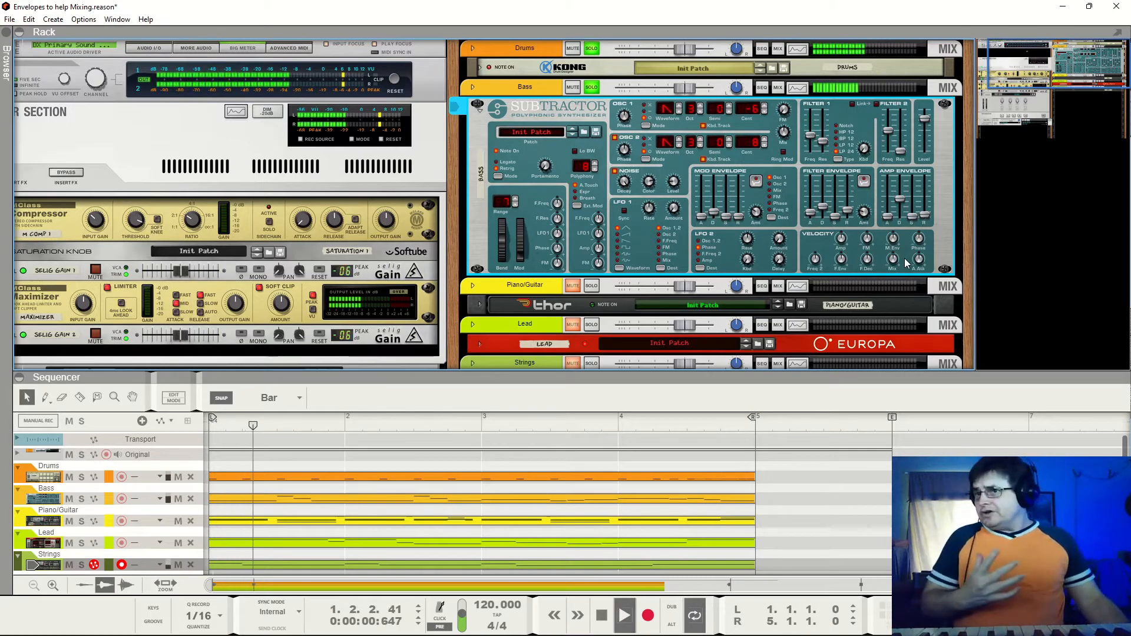
pyautogui.press('space')
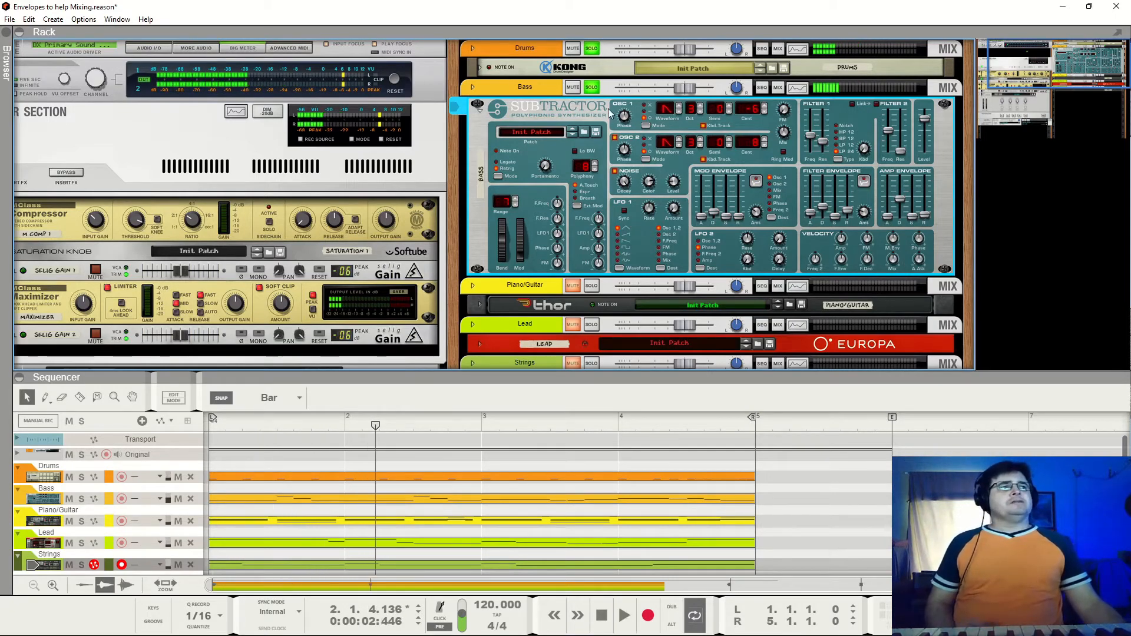
# Turn off the Bass and Drums solos, fold the SubTractor, and play the full mix
pyautogui.click(591, 87)
pyautogui.click(592, 52)
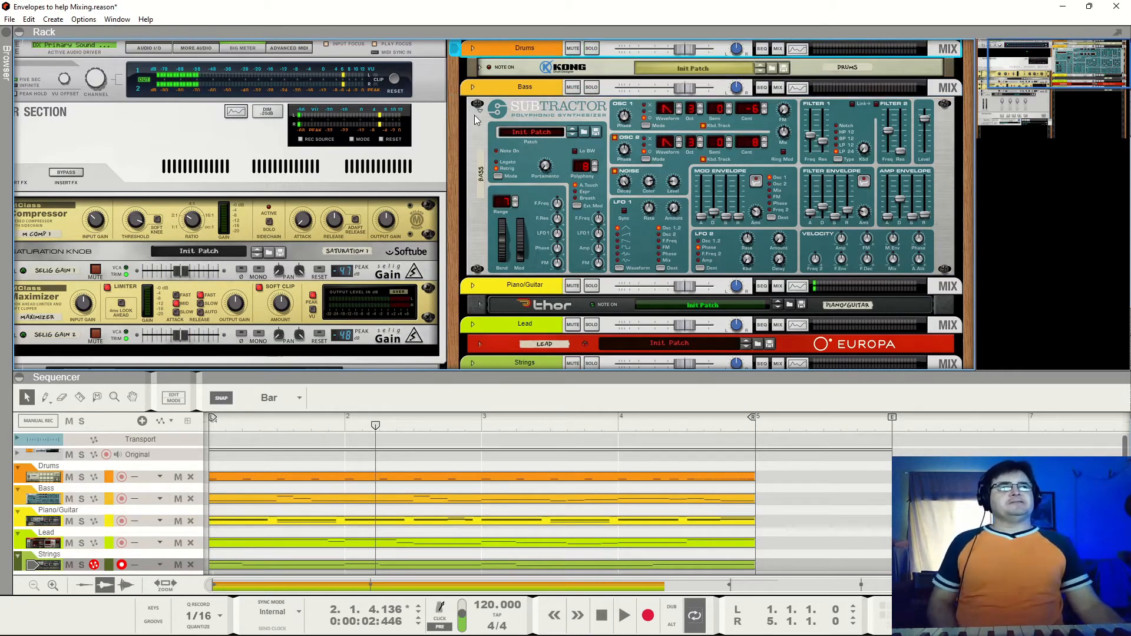
pyautogui.click(479, 109)
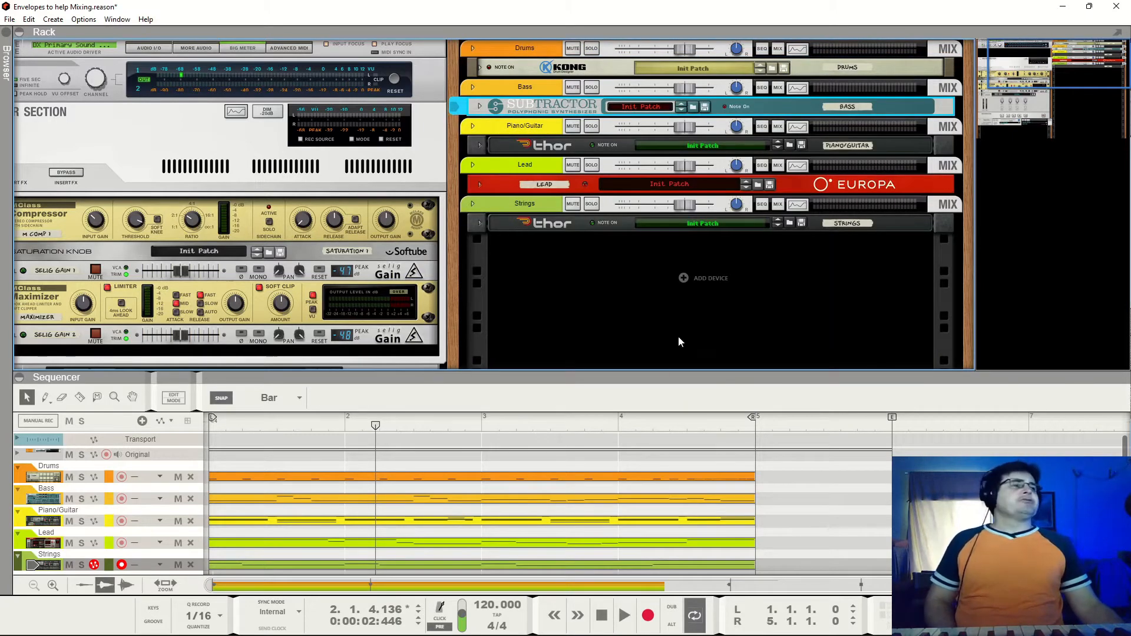
pyautogui.press('space')
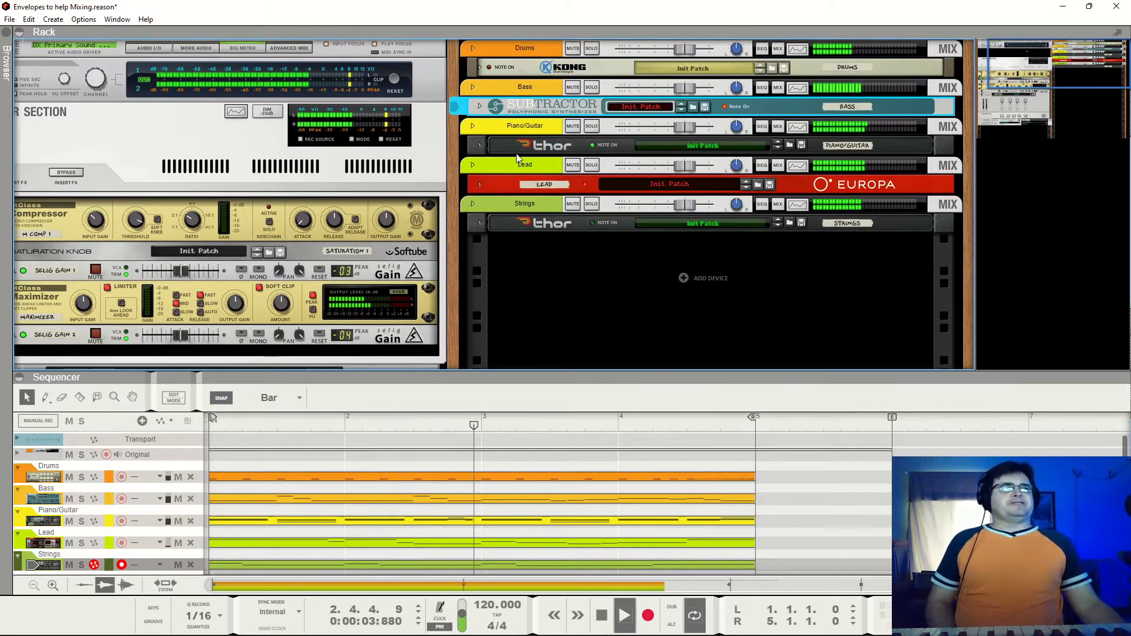
# Solo the Piano/Guitar channel and unfold its Thor synth to audition the part alone
pyautogui.click(592, 126)
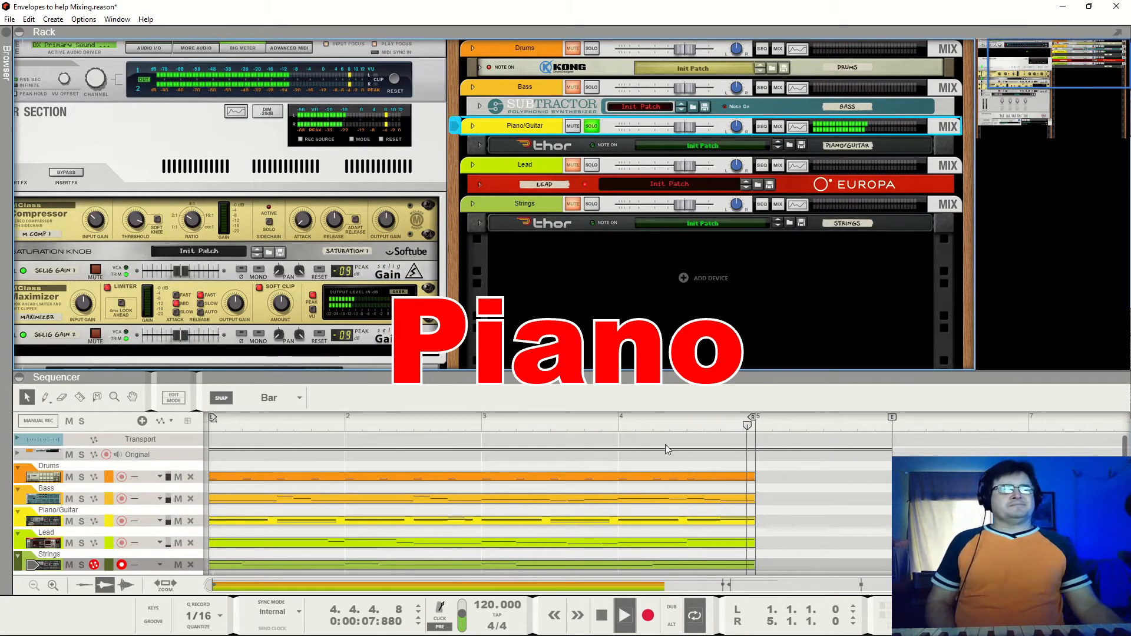
pyautogui.press('space')
pyautogui.scroll(-1, 650, 469)
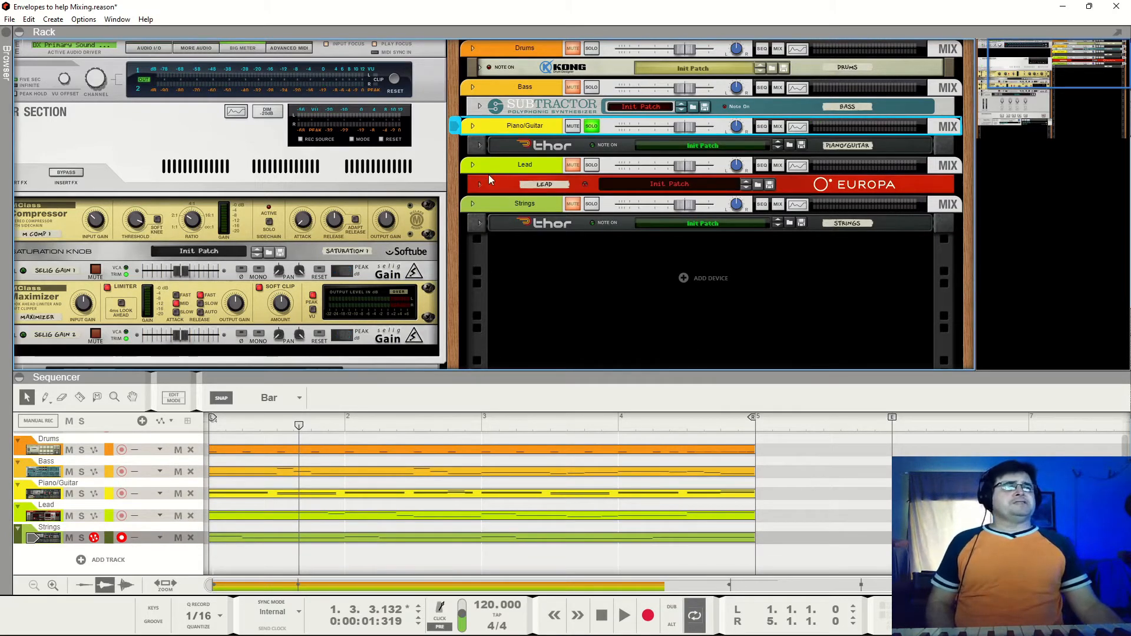
pyautogui.click(480, 144)
pyautogui.press('space')
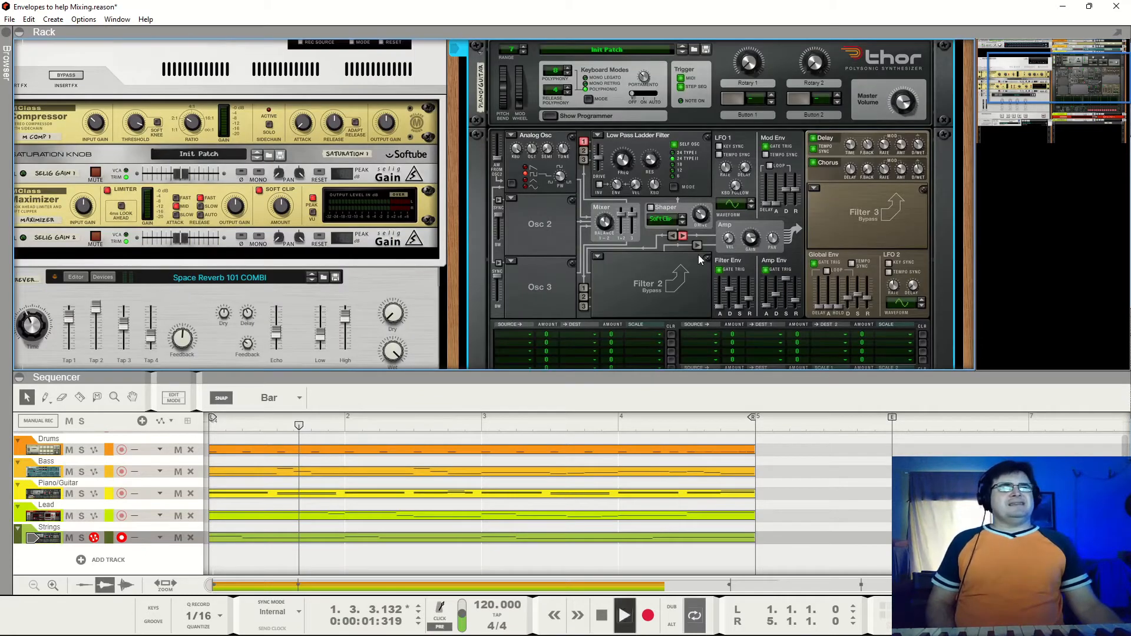
# Audition Piano/Guitar together with the soloed Bass and Drums, and return to soloing only Piano/Guitar
pyautogui.scroll(2, 697, 254)
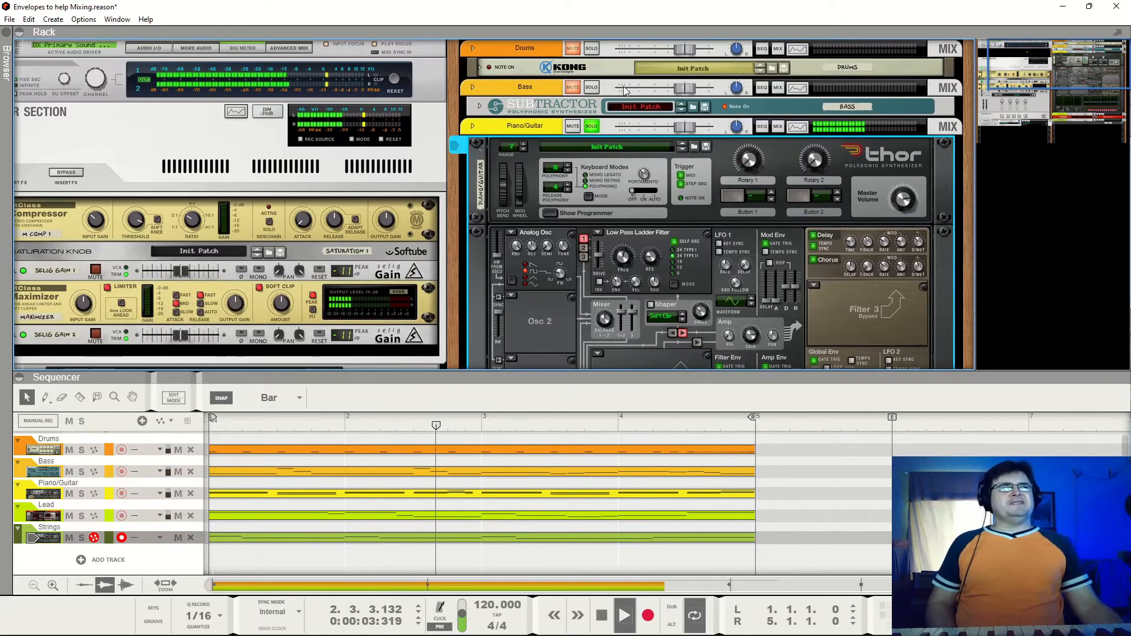
pyautogui.click(592, 50)
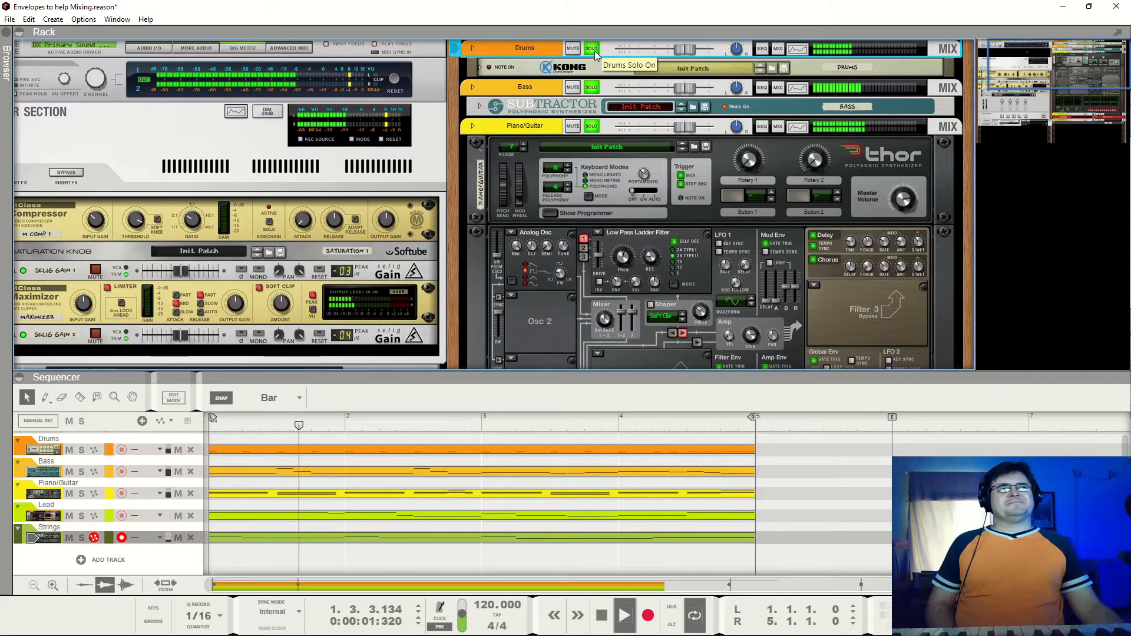
pyautogui.click(594, 49)
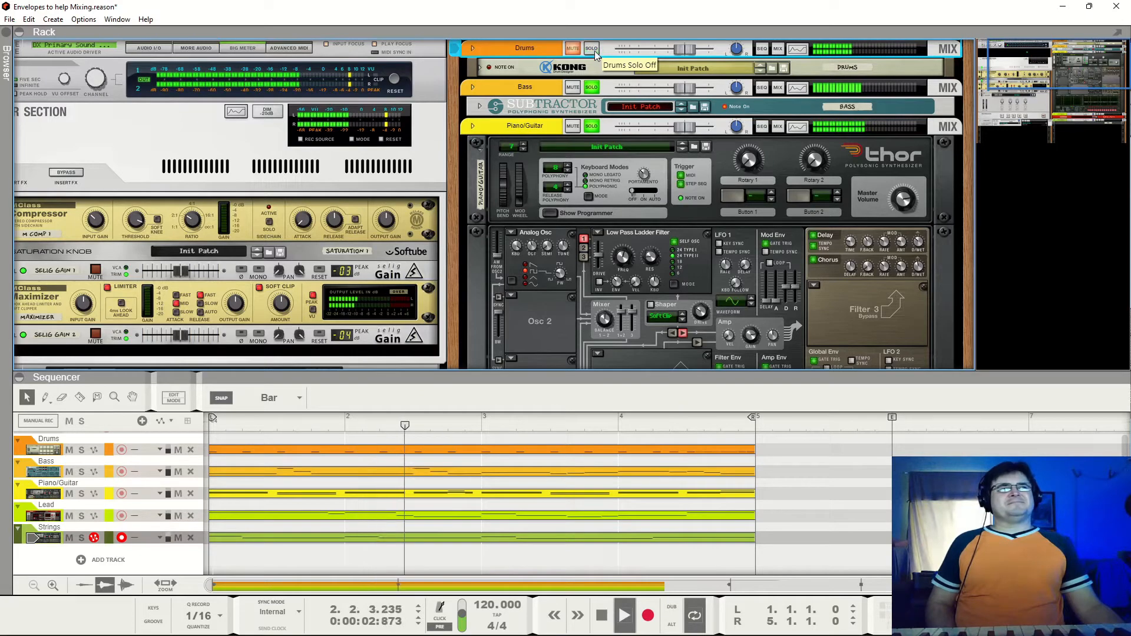
pyautogui.click(592, 88)
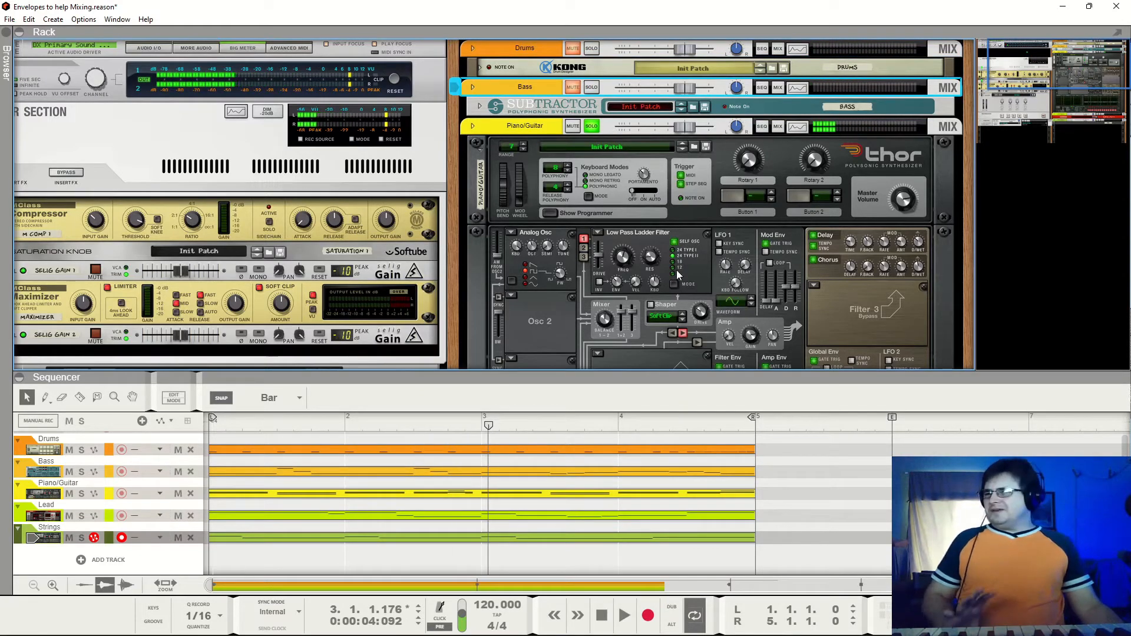
# Lower the Piano/Guitar Thor's amp envelope sustain to minimum and set its release to 54.6 ms, checking it in playback
pyautogui.scroll(-2, 684, 300)
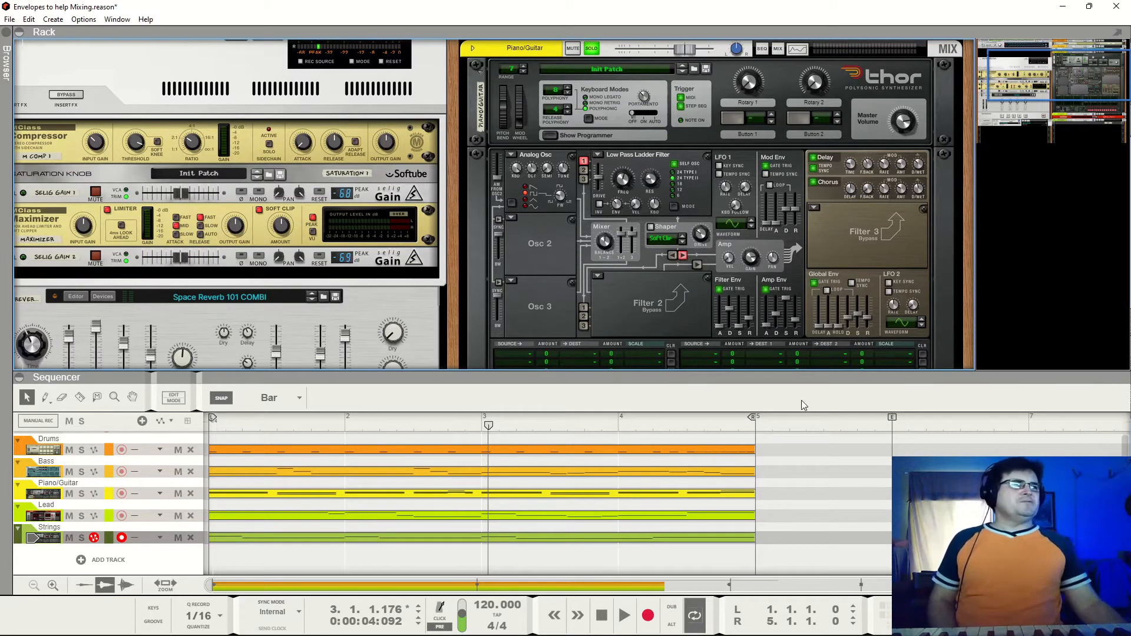
pyautogui.moveTo(798, 312)
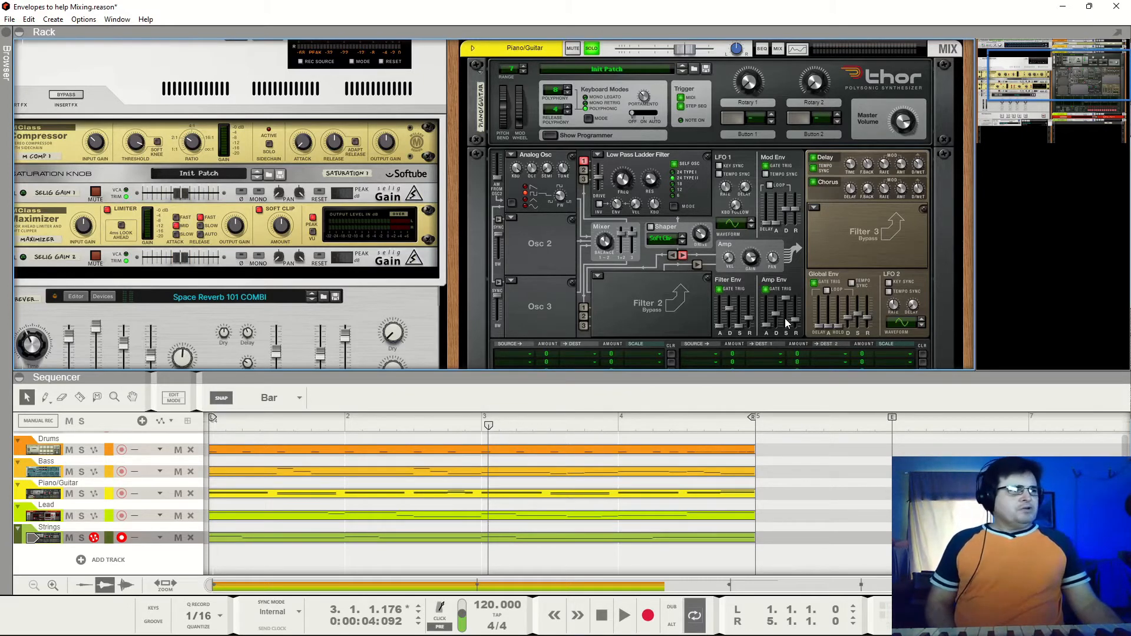
pyautogui.click(787, 324)
pyautogui.press('space')
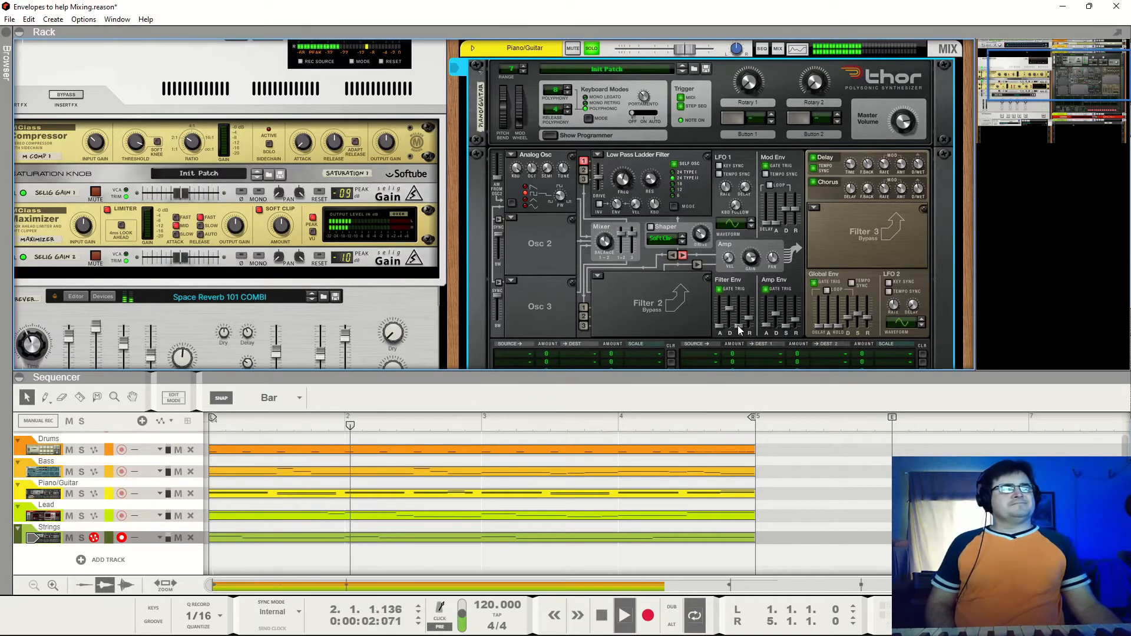
pyautogui.press('space')
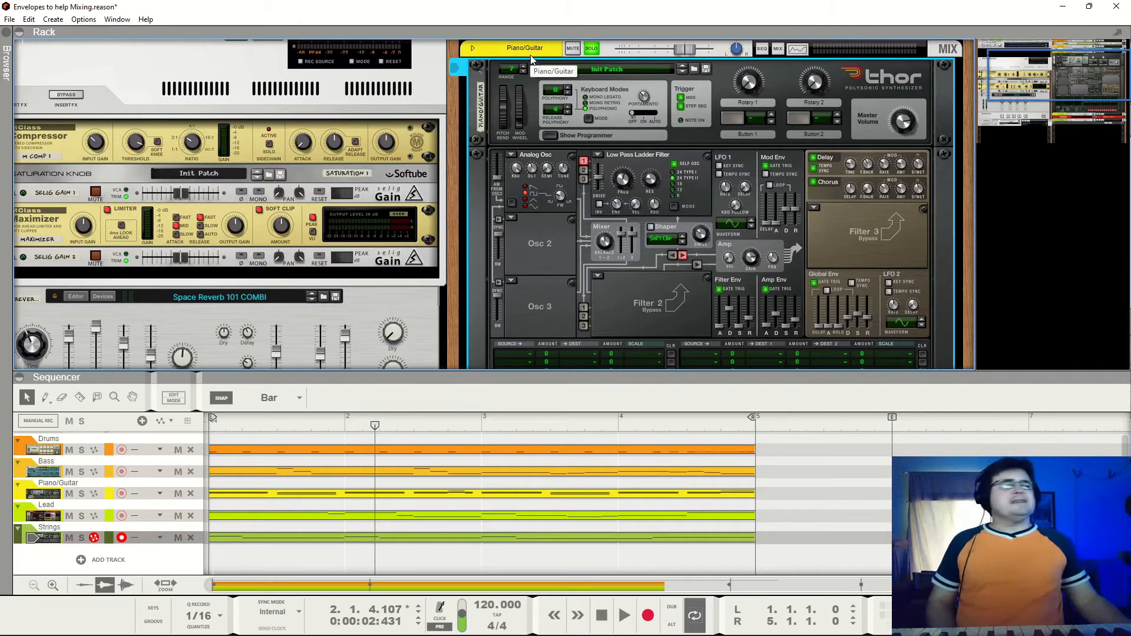
pyautogui.press('space')
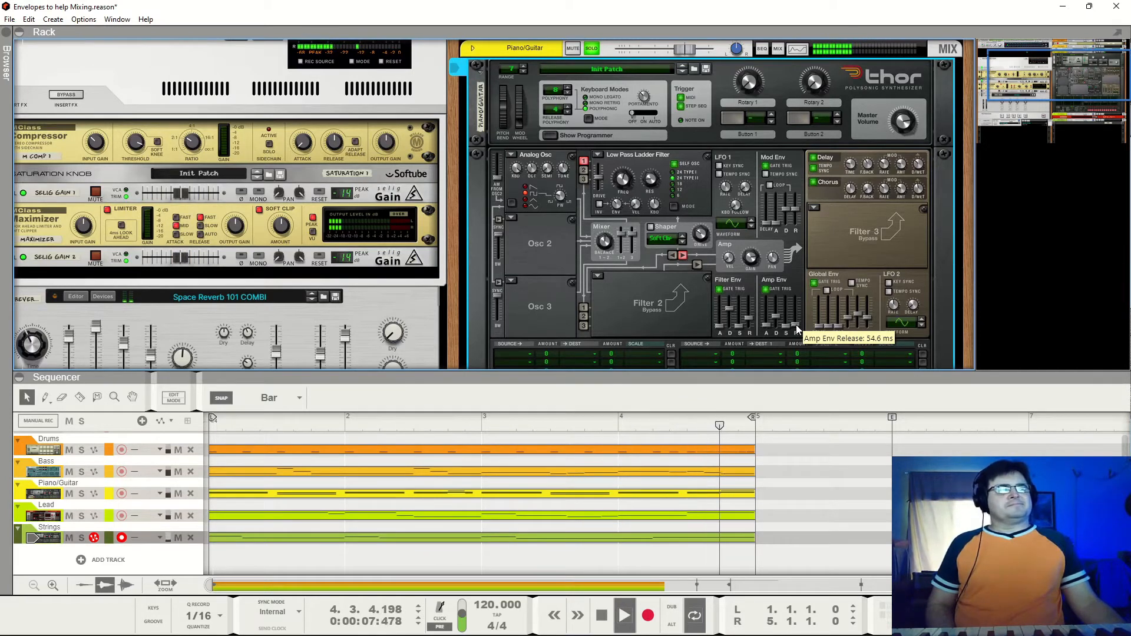
pyautogui.press('space')
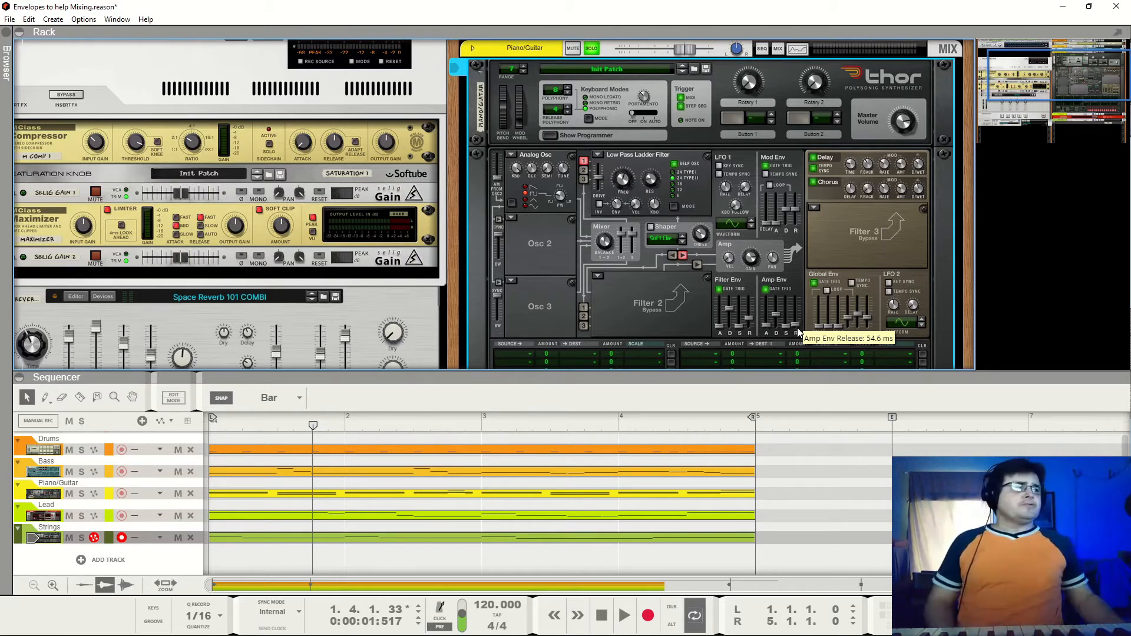
# Compare the Piano/Guitar Thor with its Delay and Chorus effects switched off and back on, starting with the Delay during playback
pyautogui.press('space')
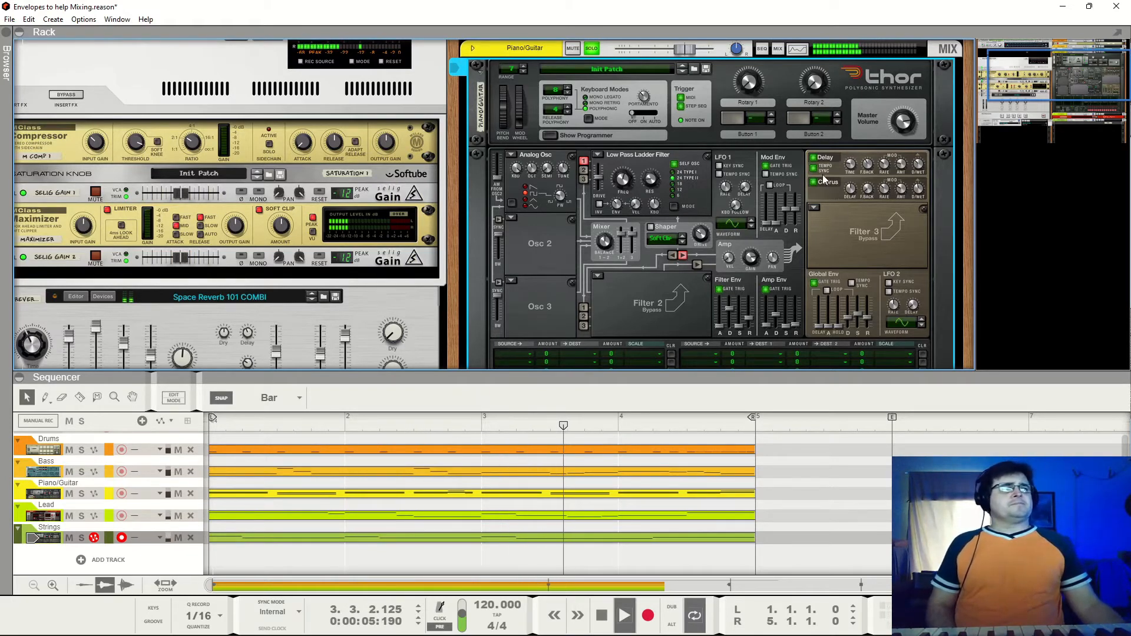
pyautogui.click(813, 157)
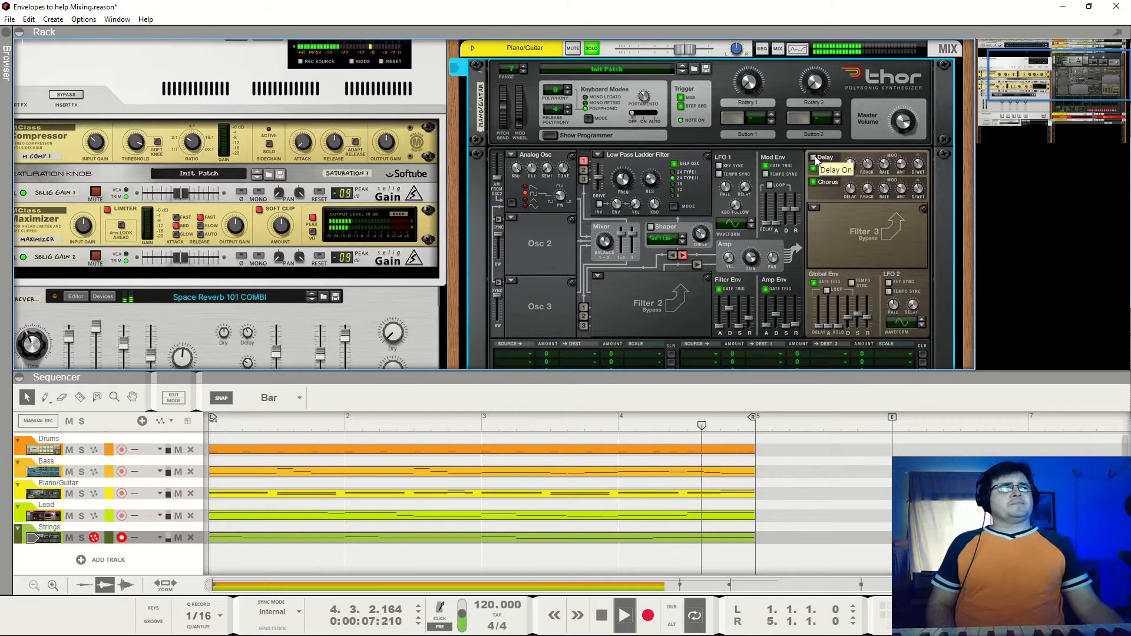
pyautogui.click(814, 158)
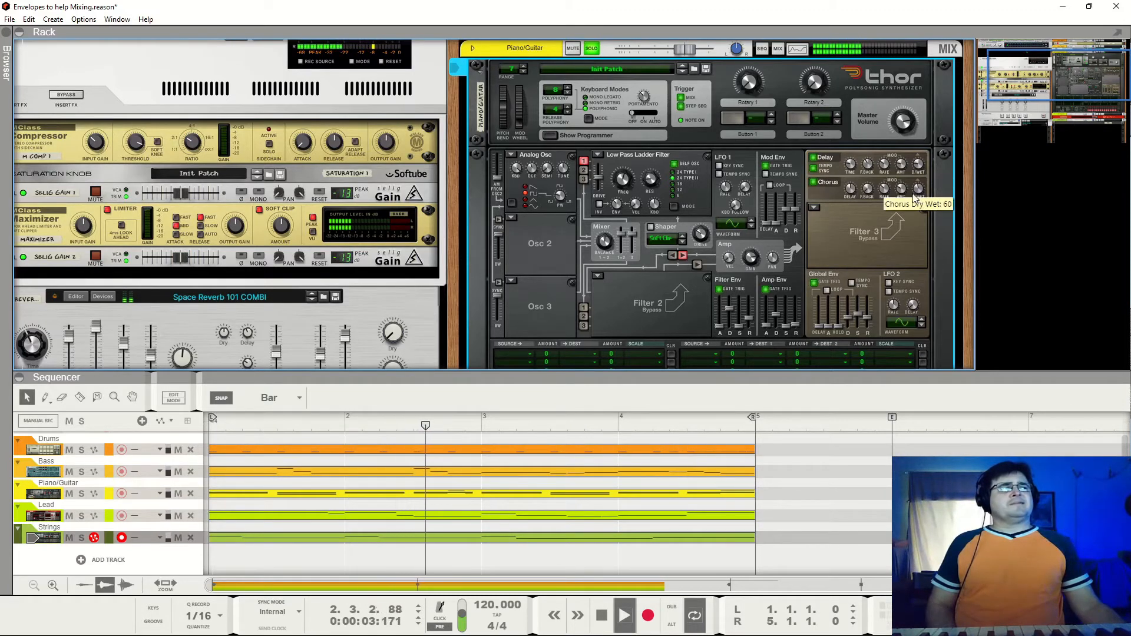
pyautogui.press('space')
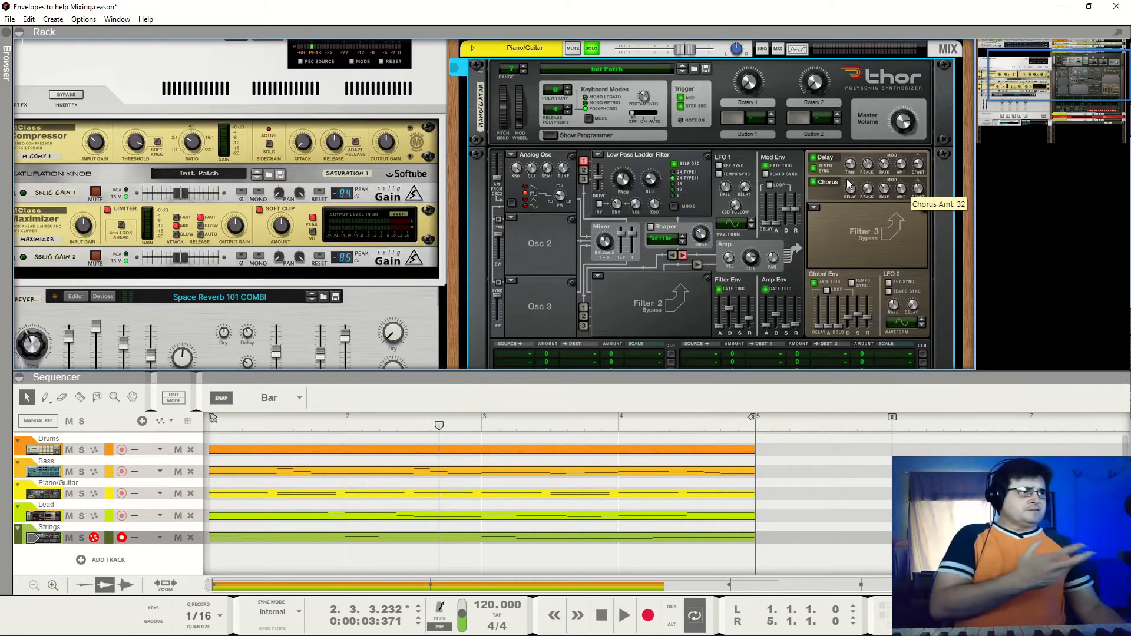
pyautogui.click(816, 182)
pyautogui.click(816, 157)
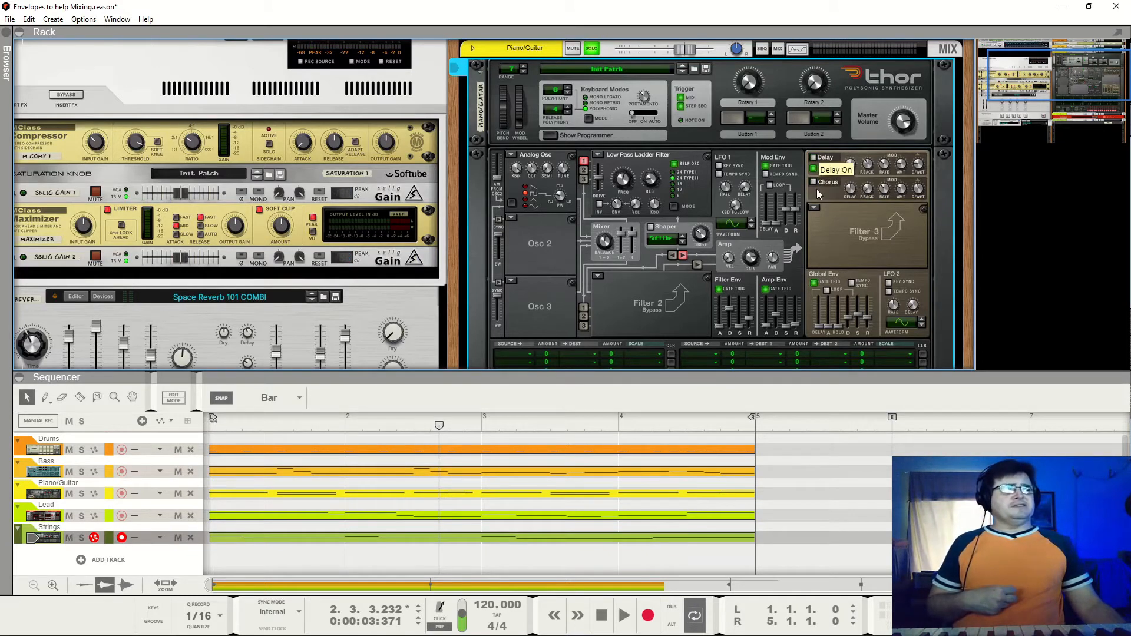
pyautogui.click(815, 182)
pyautogui.click(814, 159)
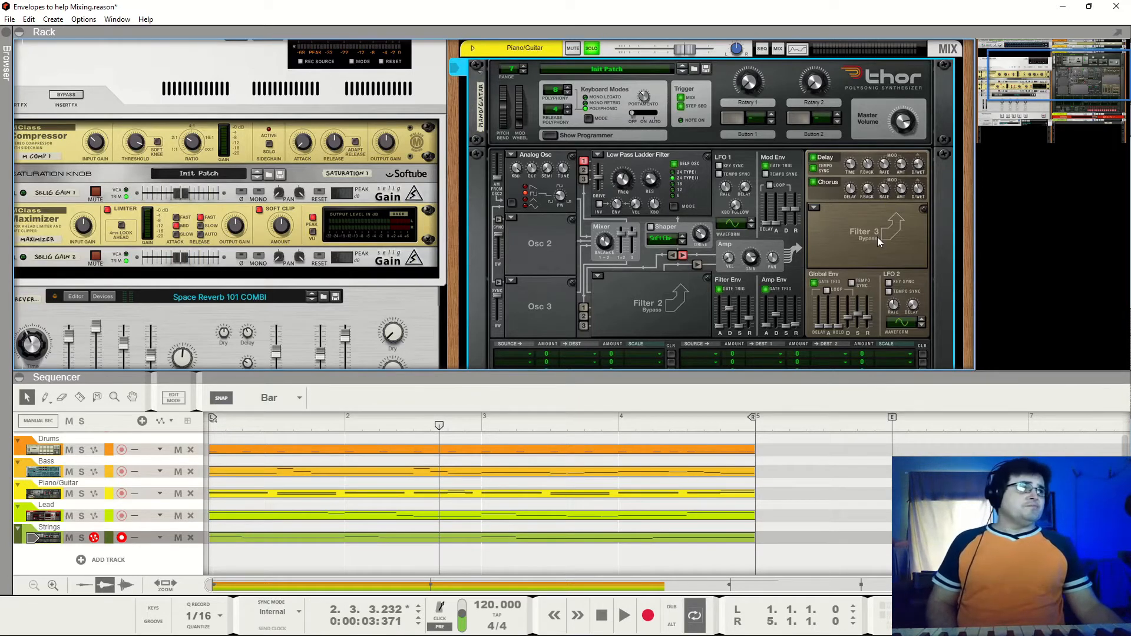
# Play the soloed Piano/Guitar part and add the Bass and Drums solos to audition the three together
pyautogui.press('space')
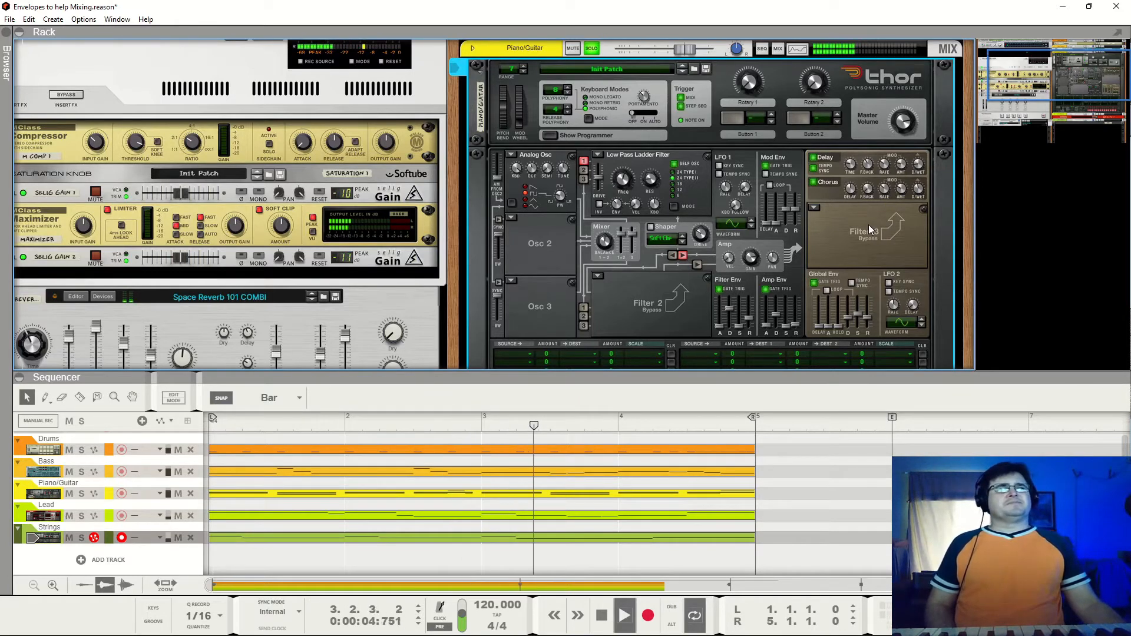
pyautogui.scroll(3, 648, 149)
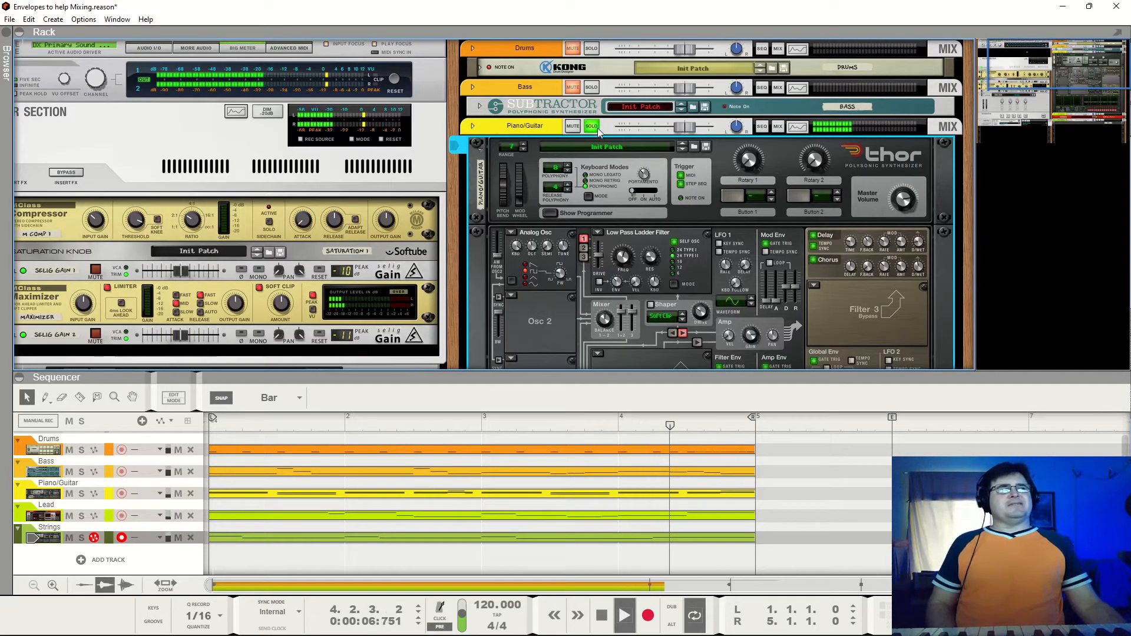
pyautogui.click(591, 87)
pyautogui.click(591, 48)
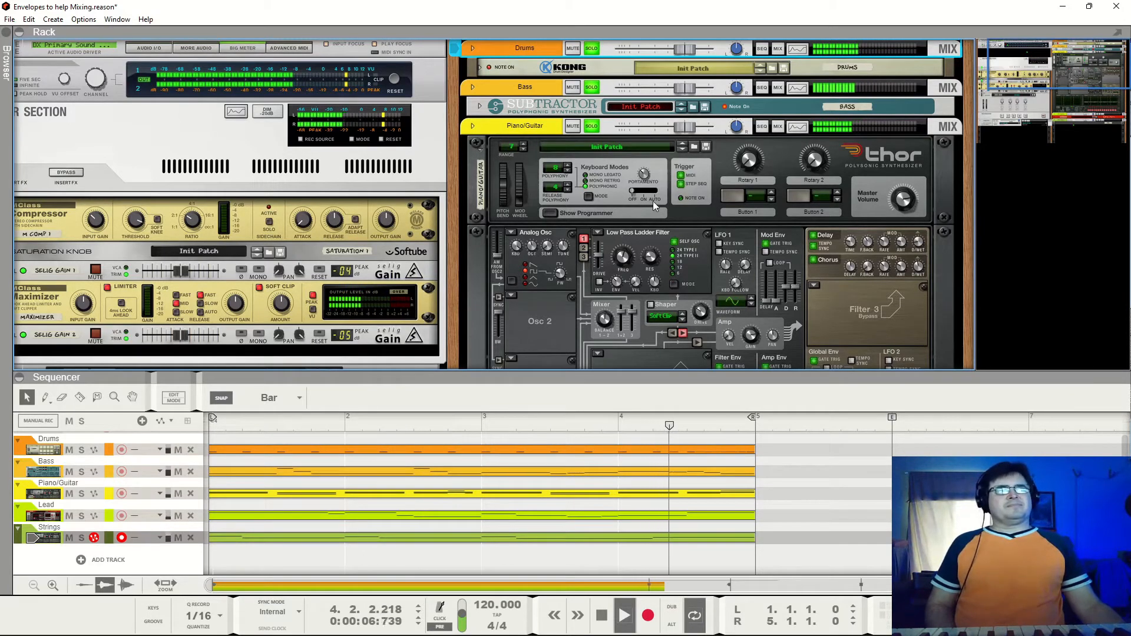
pyautogui.press('space')
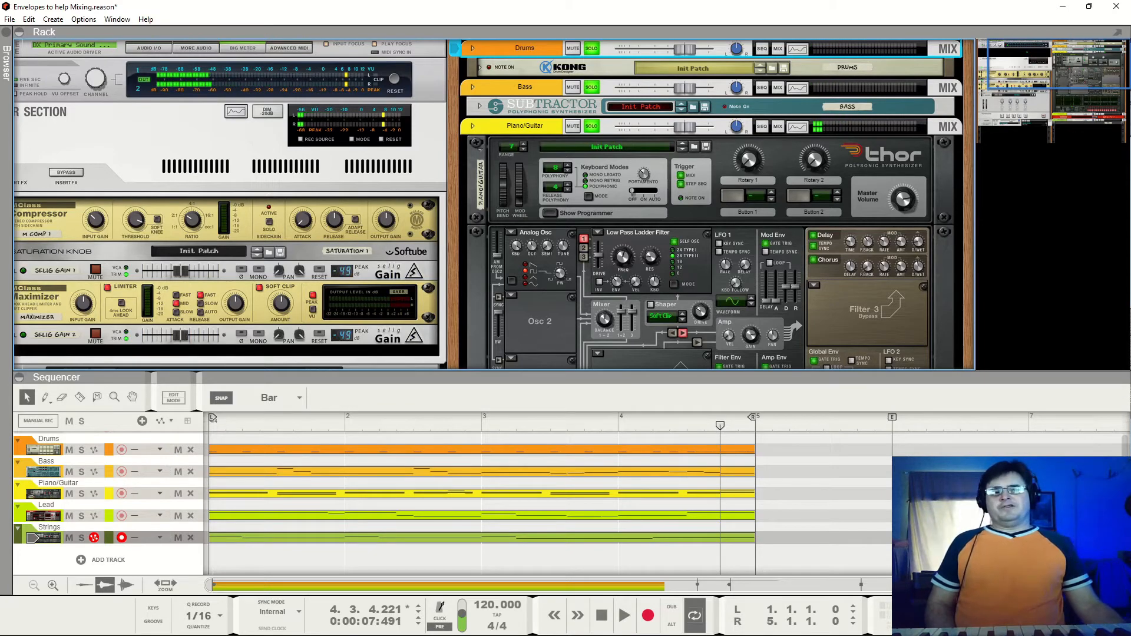
# Play the full mix and compare inputs 2 and 1 on the five-way input selector, ending on input 1
pyautogui.scroll(-8, 280, 287)
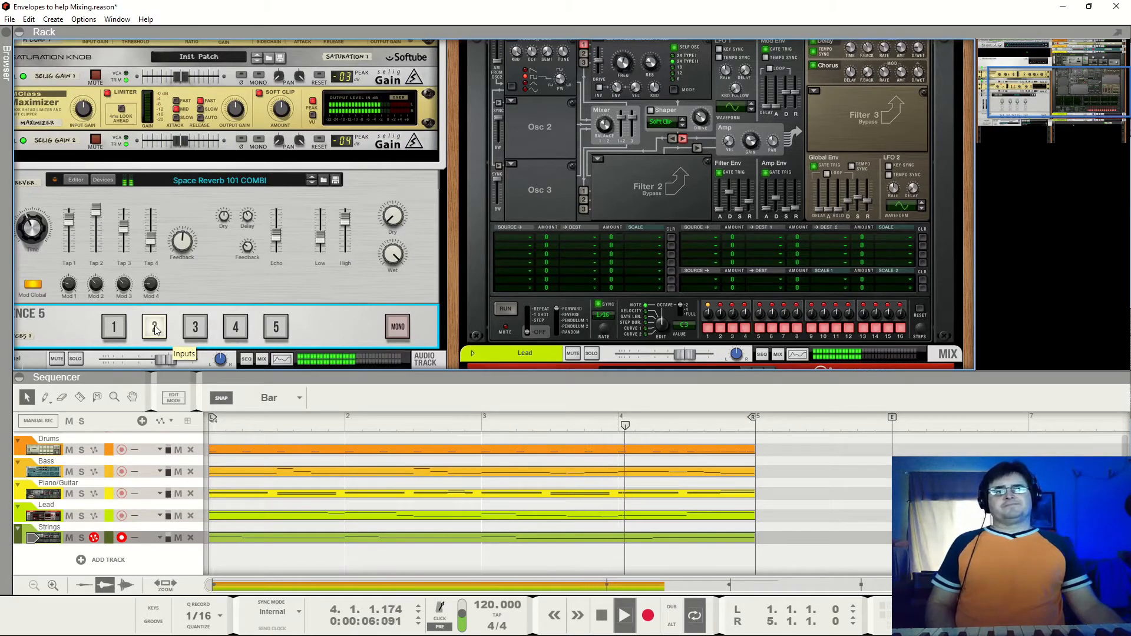
pyautogui.click(115, 333)
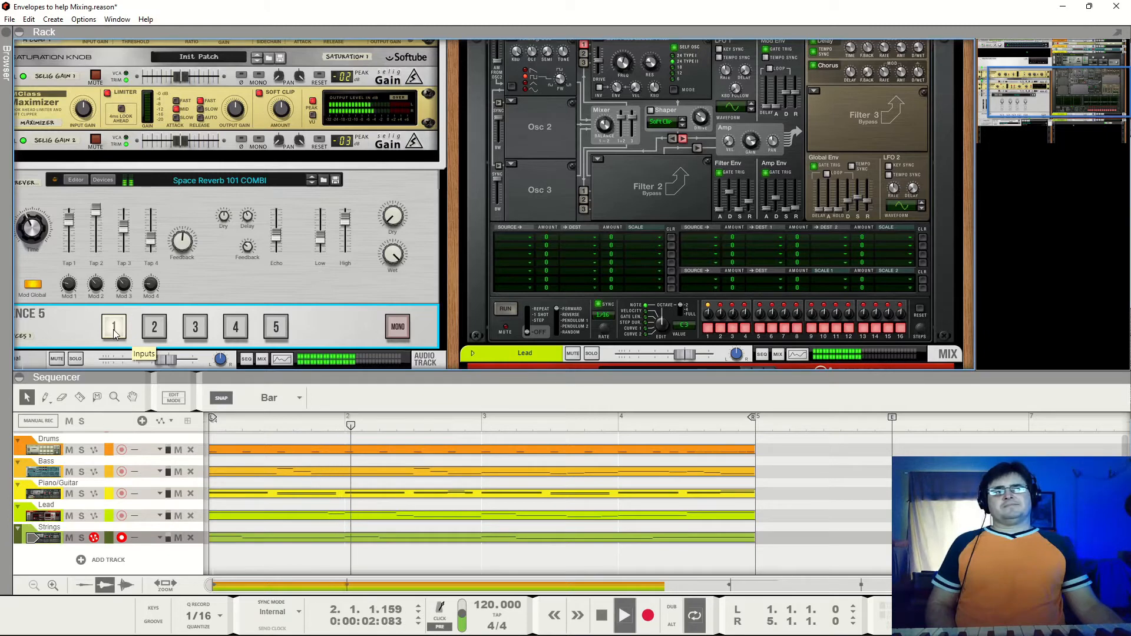
pyautogui.press('space')
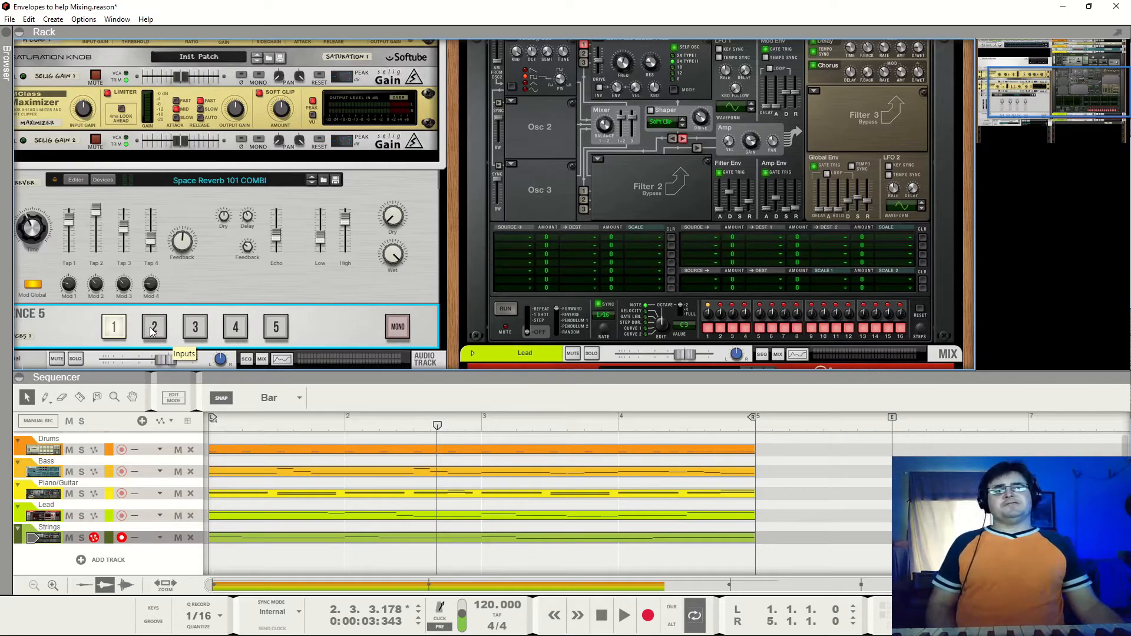
# Solo the Piano/Guitar, Bass and Drums channels again and audition them together
pyautogui.scroll(5, 533, 284)
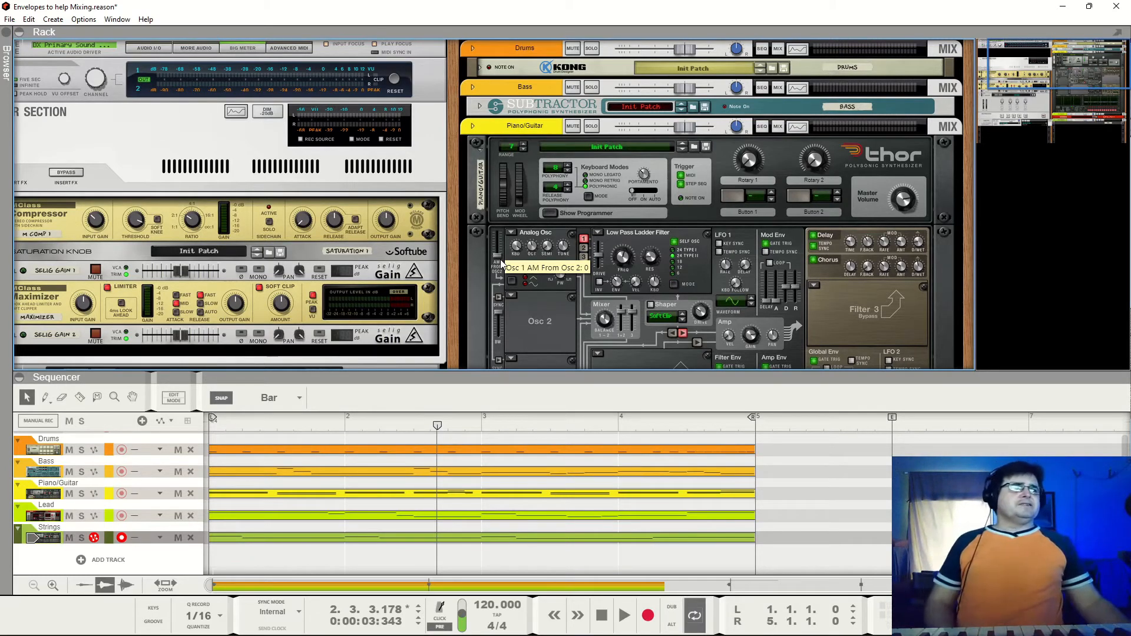
pyautogui.click(592, 126)
pyautogui.click(591, 87)
pyautogui.click(592, 50)
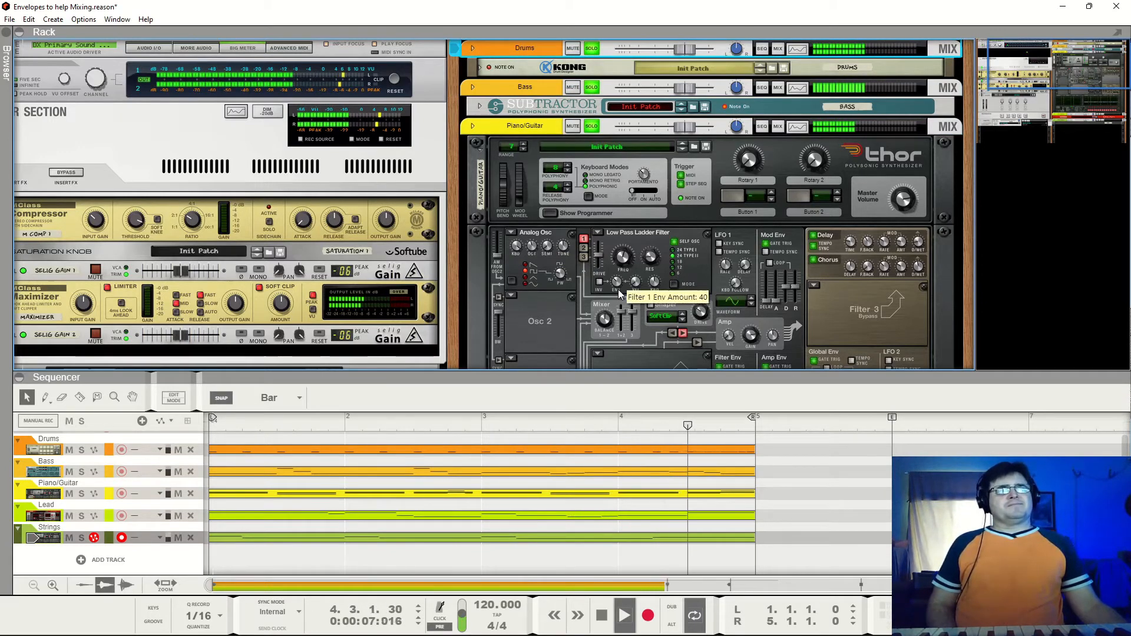
pyautogui.press('space')
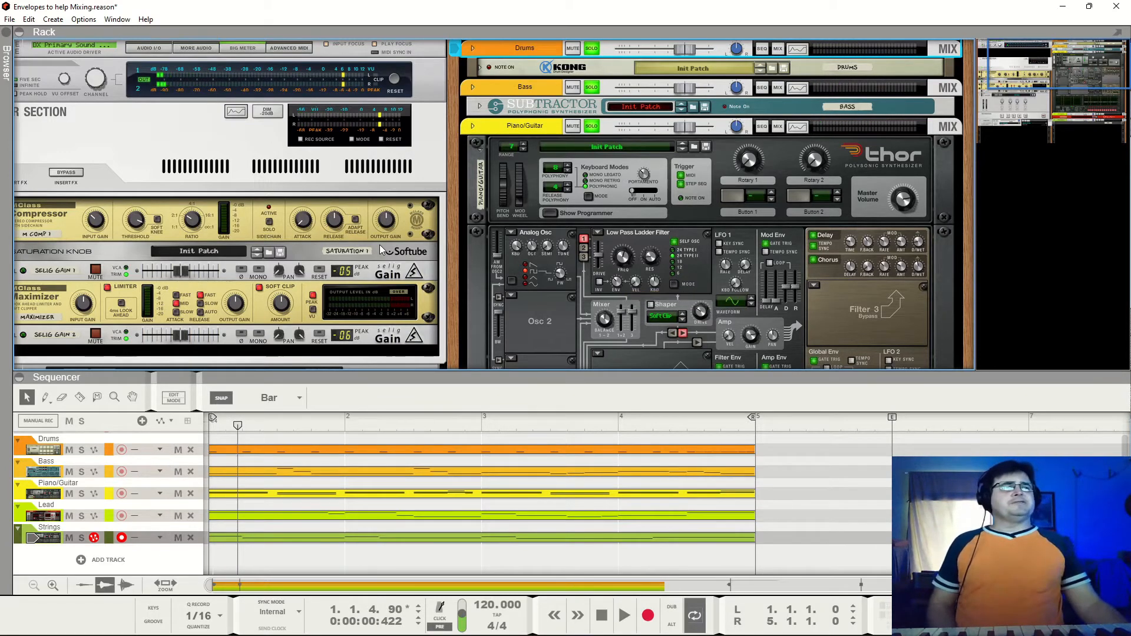
# Fold the Piano/Guitar Thor, turn off the Piano/Guitar, Bass and Drums solos, and play the full mix
pyautogui.click(479, 153)
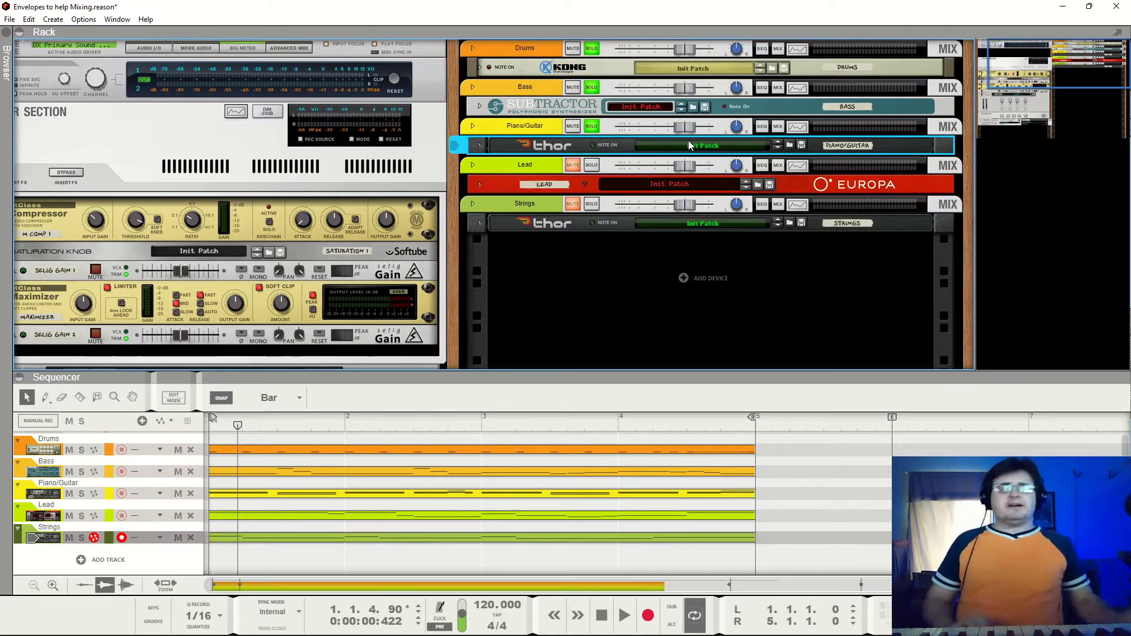
pyautogui.click(592, 127)
pyautogui.click(591, 88)
pyautogui.click(591, 48)
pyautogui.press('space')
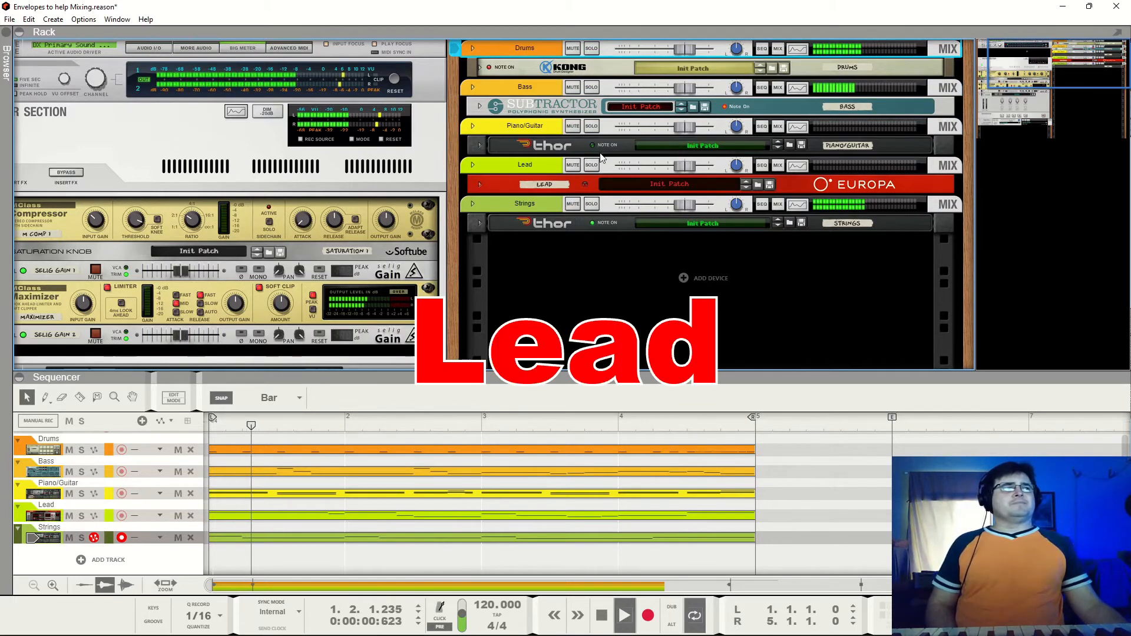
# Solo the Lead channel to audition it, unfold its Europa synth, and select the Lead track for keyboard input
pyautogui.click(592, 164)
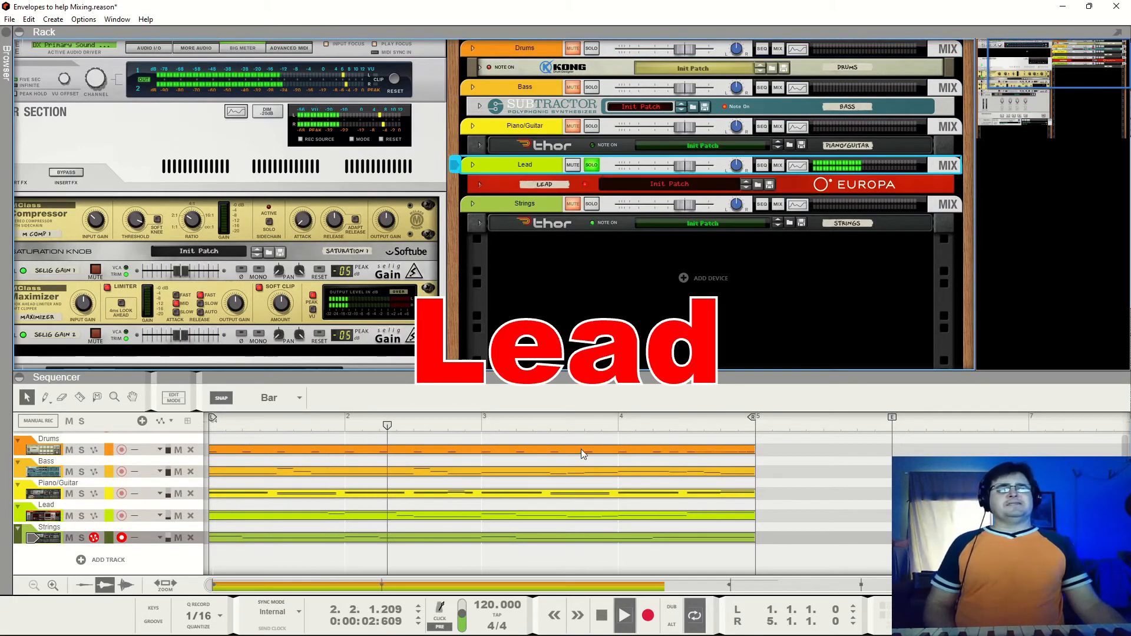
pyautogui.press('space')
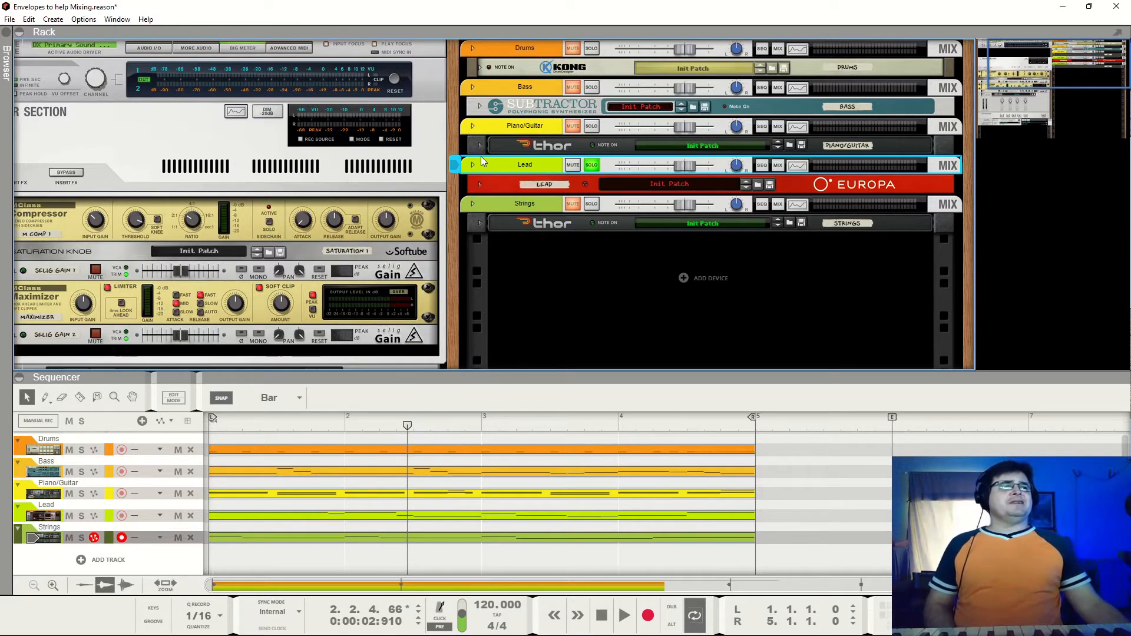
pyautogui.click(478, 185)
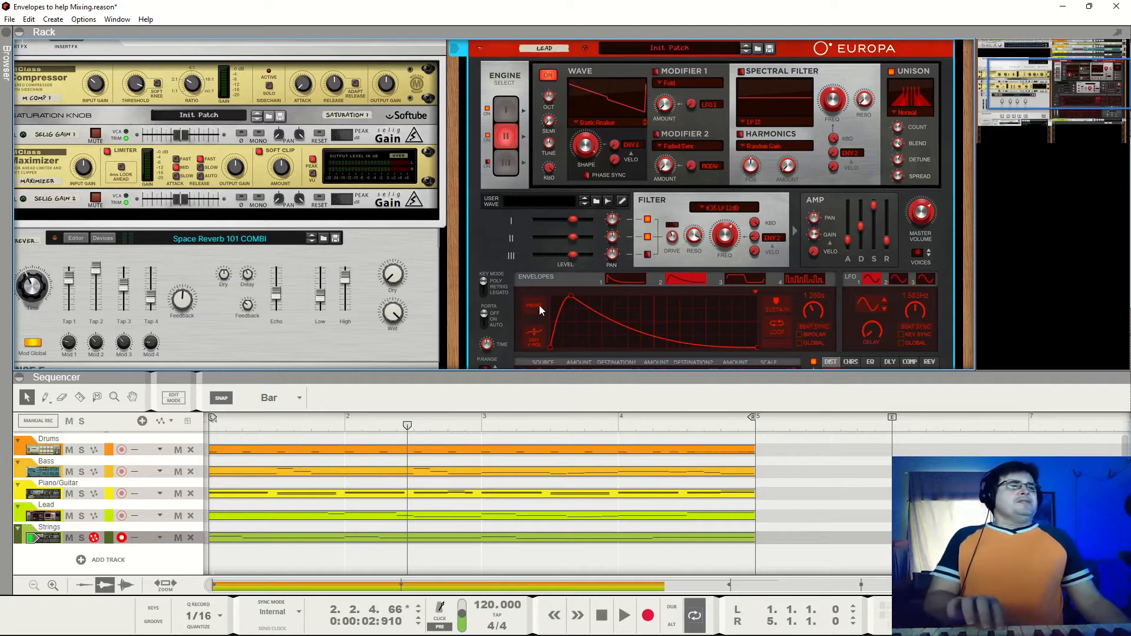
pyautogui.click(39, 511)
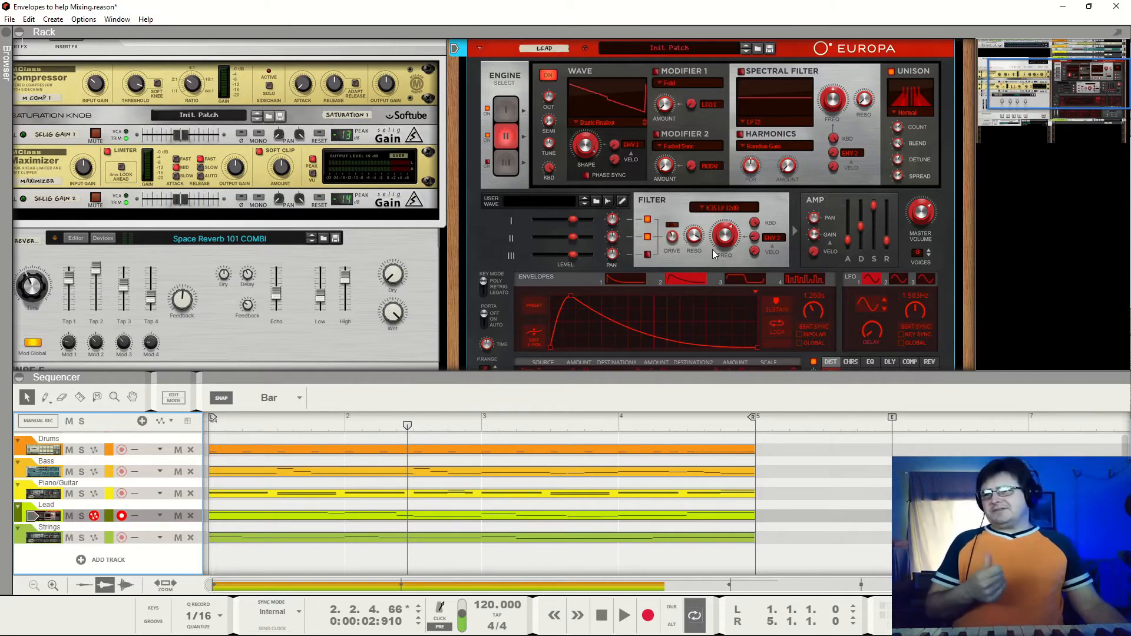
pyautogui.moveTo(872, 220)
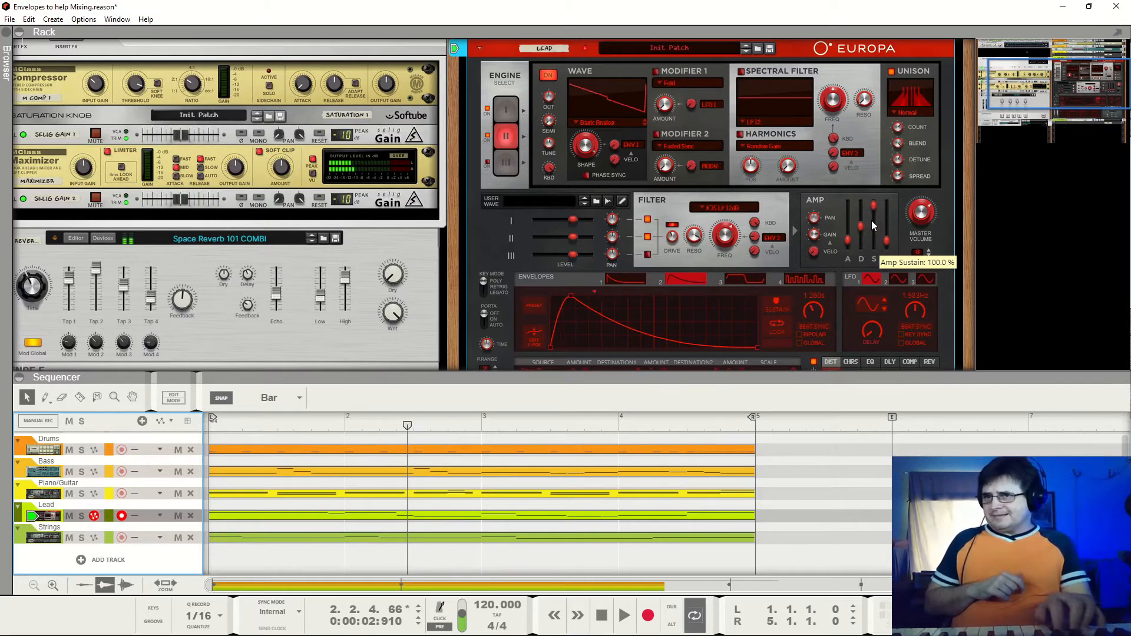
# Try Legato key mode with Auto portamento on the Lead Europa, and return to Poly with portamento off
pyautogui.scroll(3, 614, 74)
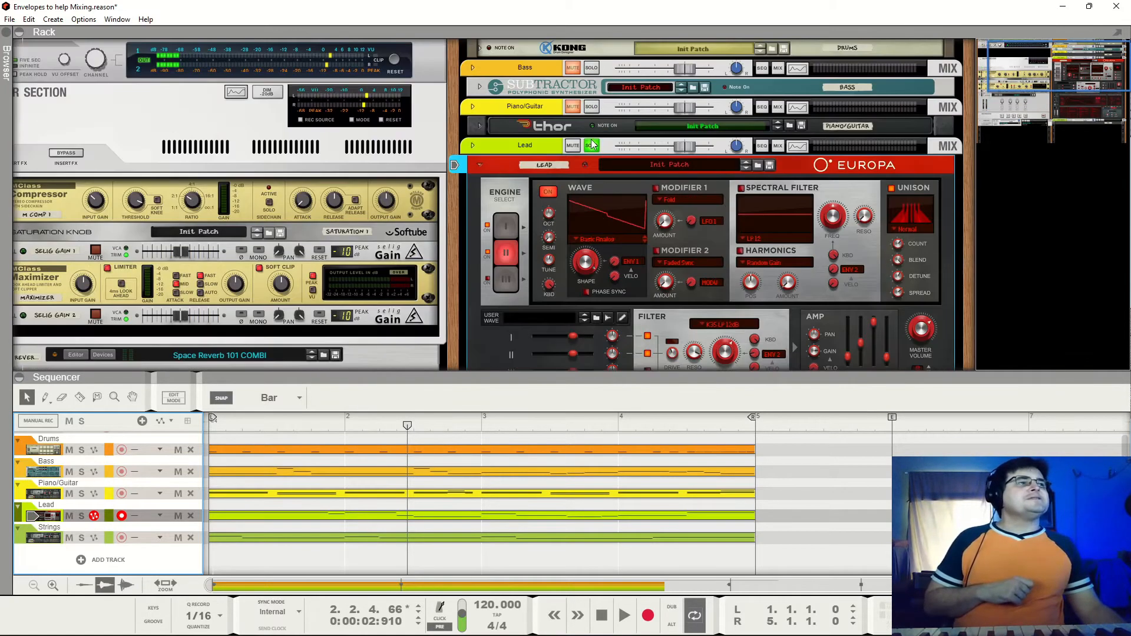
pyautogui.scroll(-5, 573, 157)
pyautogui.click(484, 216)
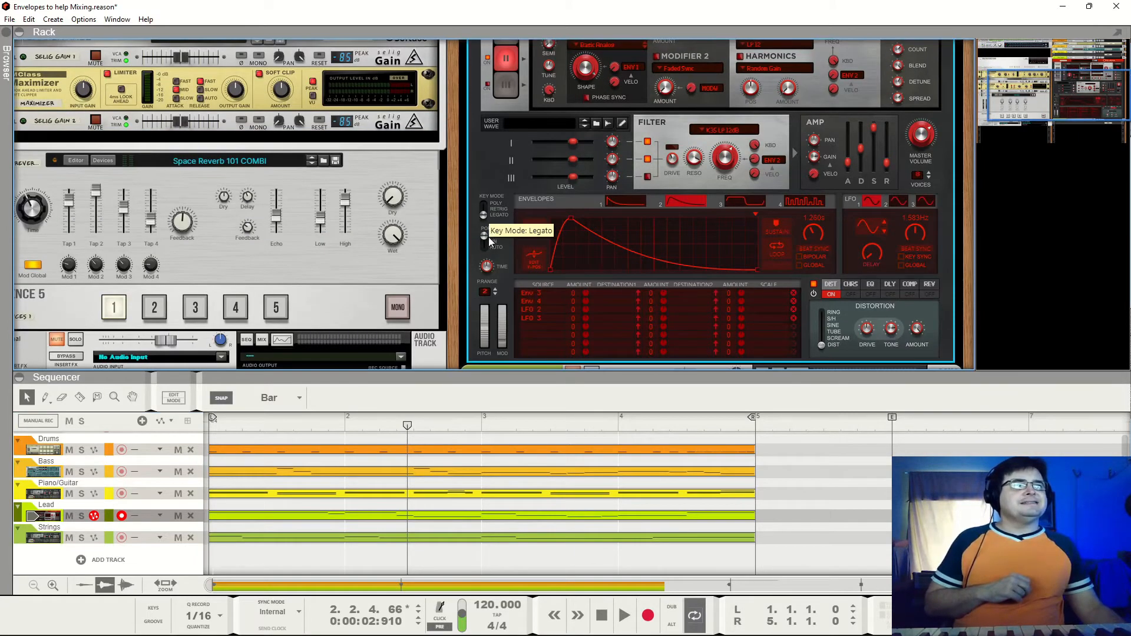
pyautogui.click(485, 245)
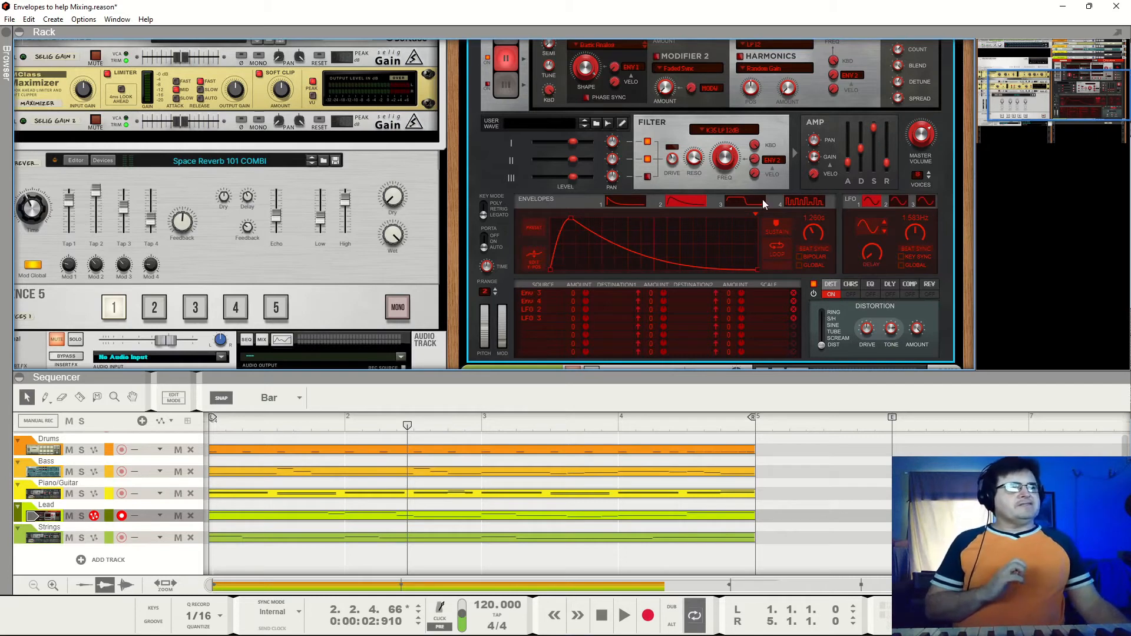
pyautogui.click(487, 202)
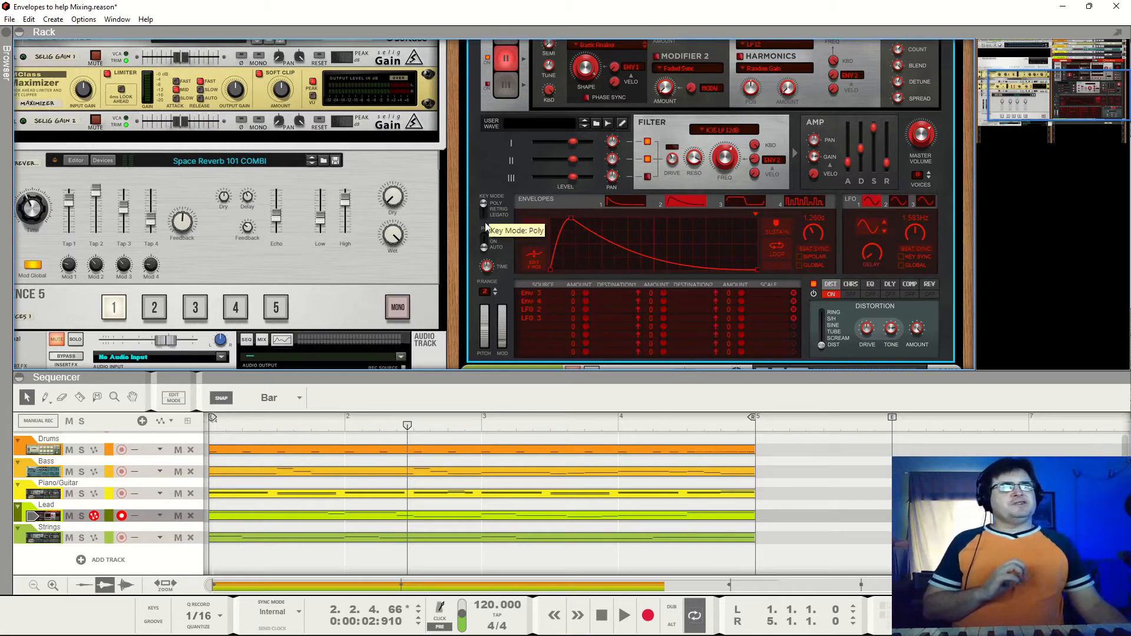
pyautogui.click(487, 236)
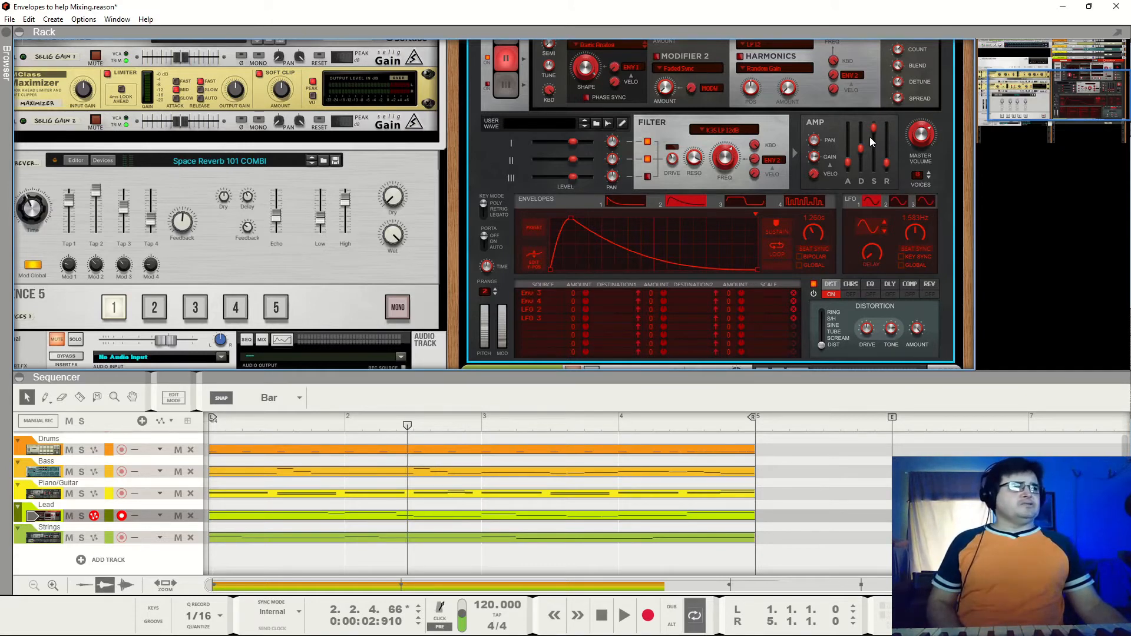
# Lower the Lead Europa's amp sustain to minimum, comparing it against 100% during playback
pyautogui.moveTo(872, 136); pyautogui.dragTo(872, 226)
pyautogui.scroll(3, 793, 255)
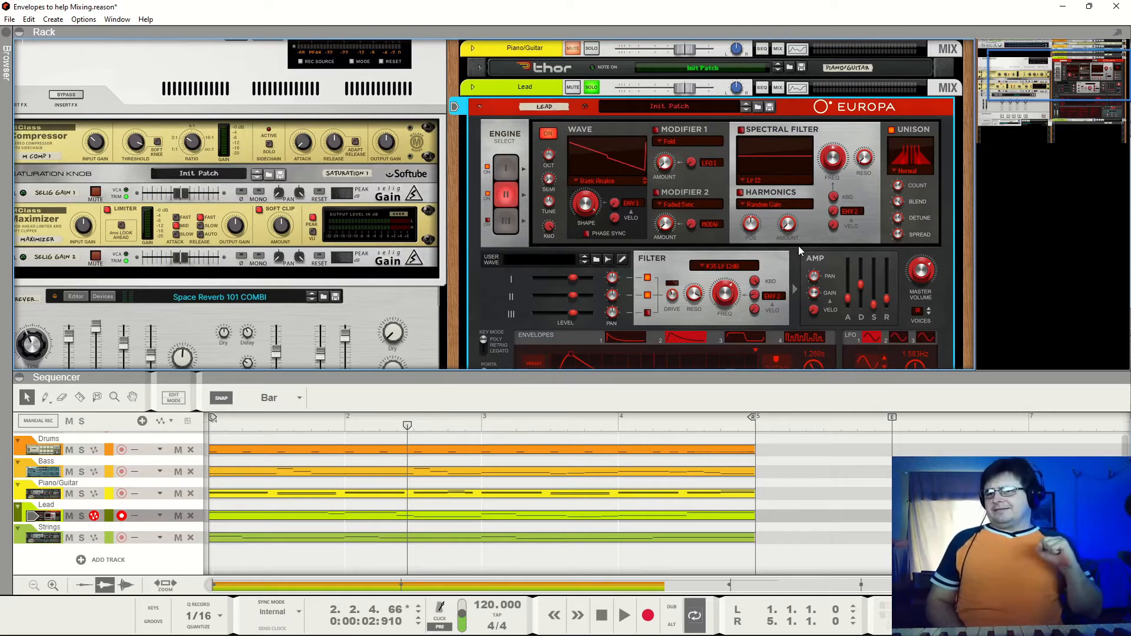
pyautogui.press('space')
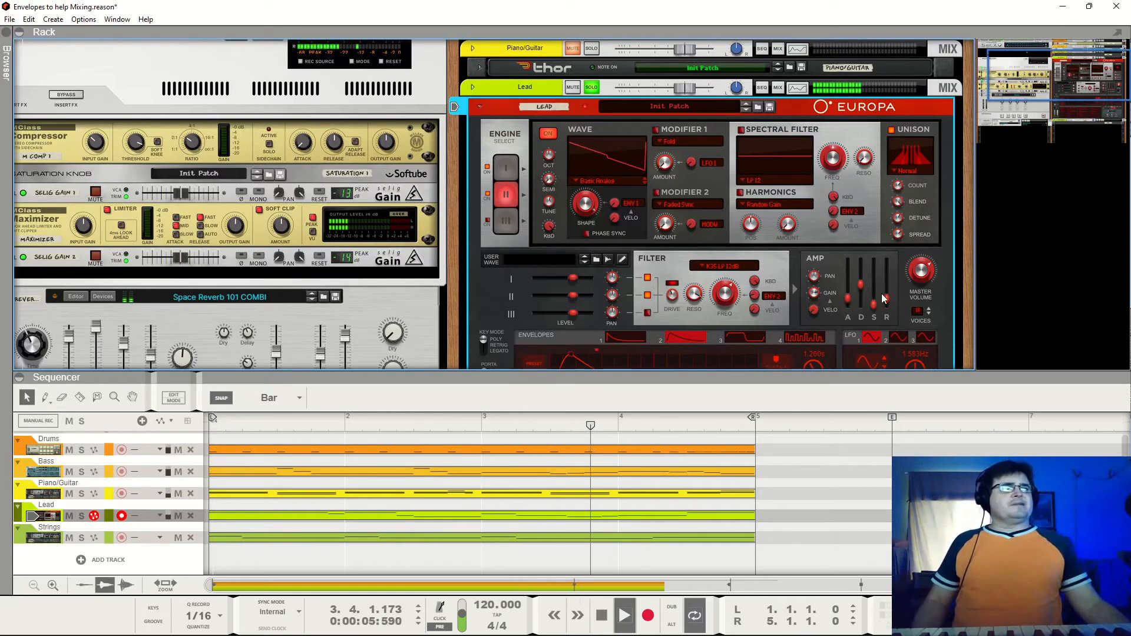
pyautogui.scroll(-3, 880, 289)
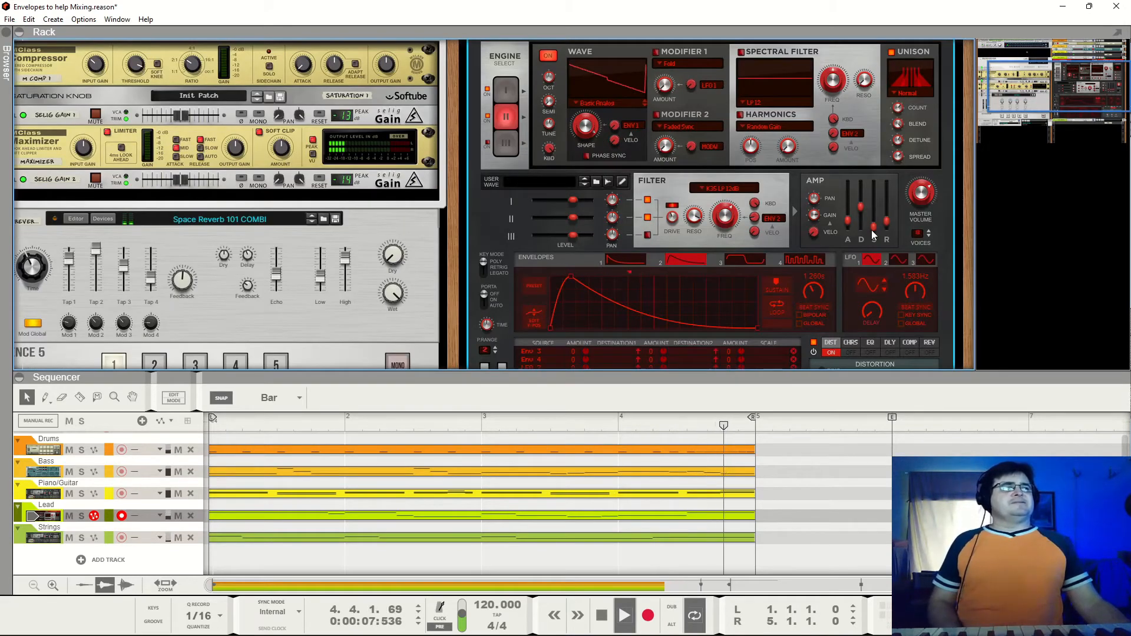
pyautogui.moveTo(874, 227); pyautogui.dragTo(875, 151)
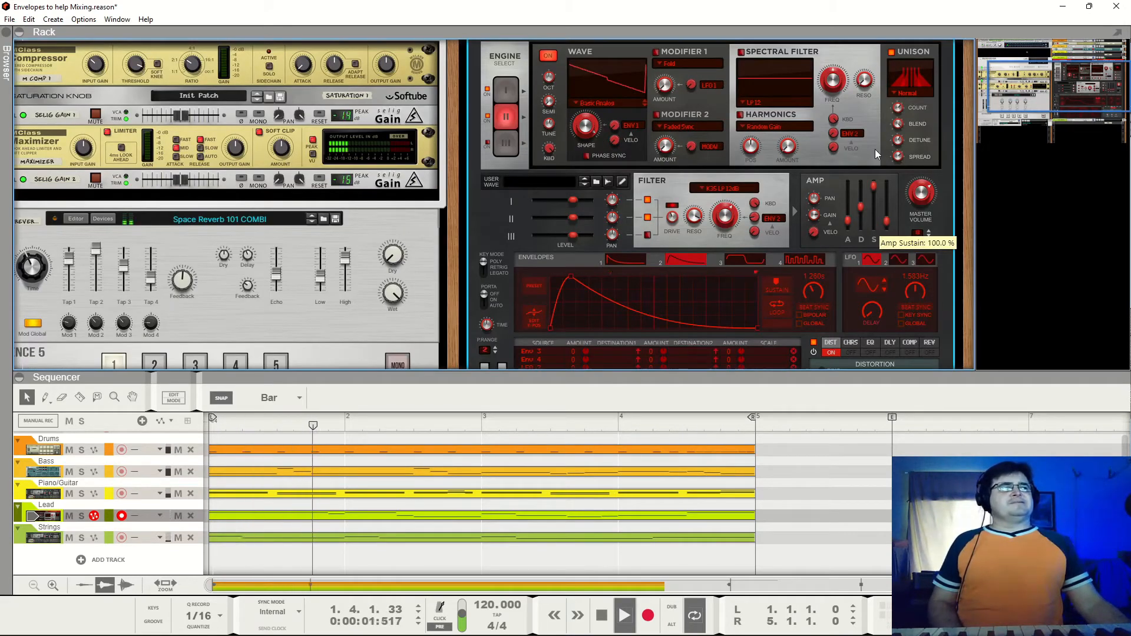
pyautogui.moveTo(874, 150); pyautogui.dragTo(886, 325)
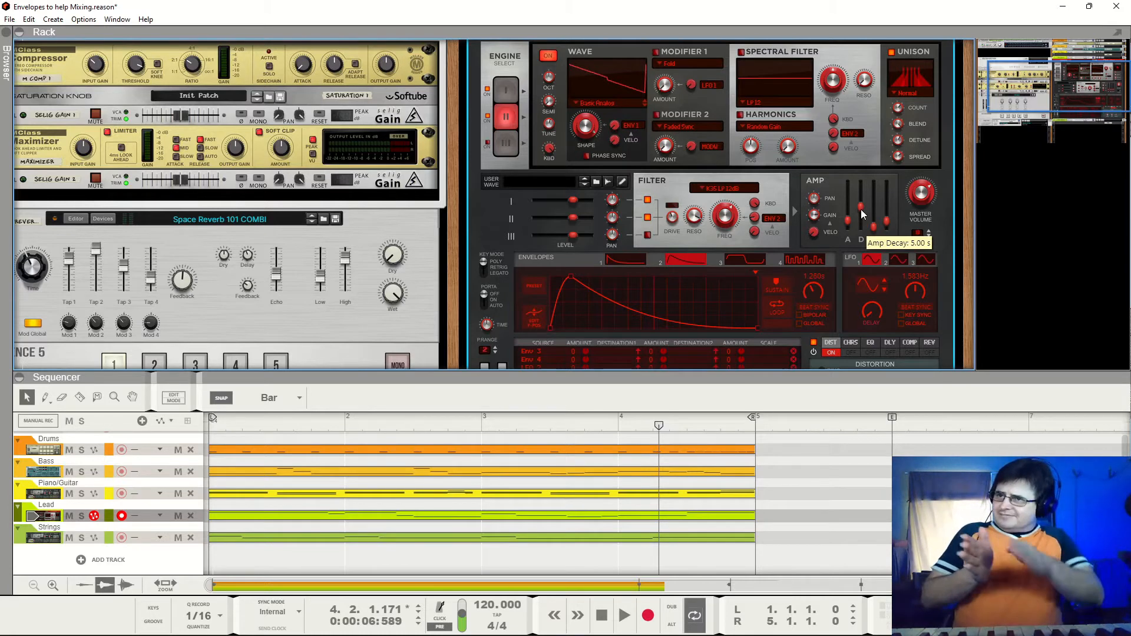
# Try an amp decay of 986 ms on the Lead Europa and settle on 3.69 s, checking it in playback
pyautogui.moveTo(861, 213); pyautogui.dragTo(864, 223)
pyautogui.press('space')
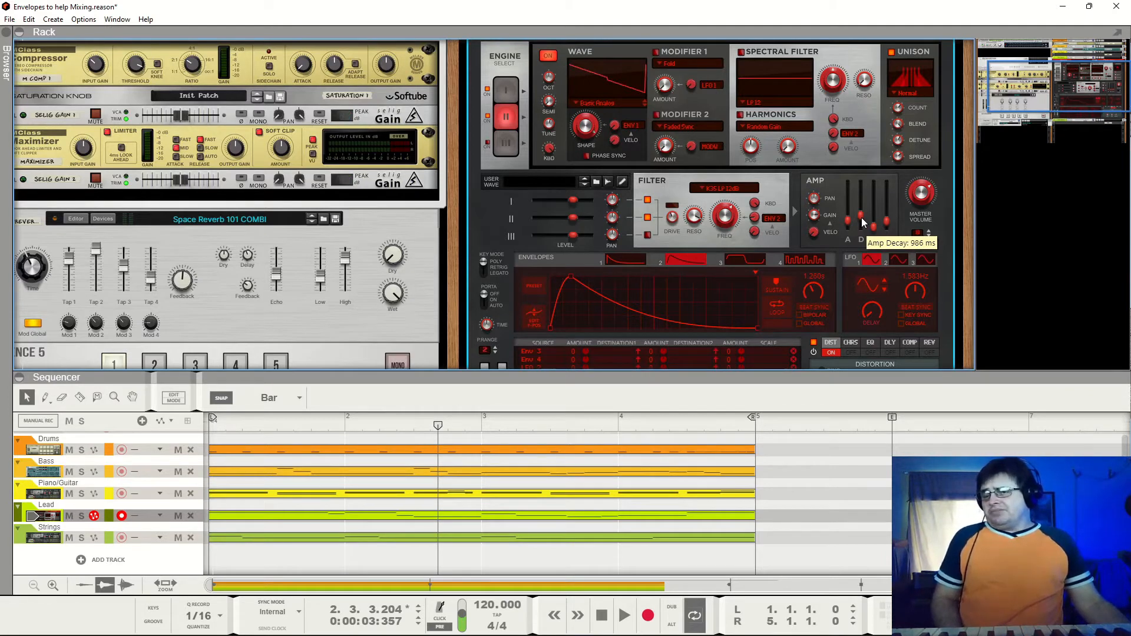
pyautogui.moveTo(862, 222); pyautogui.dragTo(862, 218)
pyautogui.press('space')
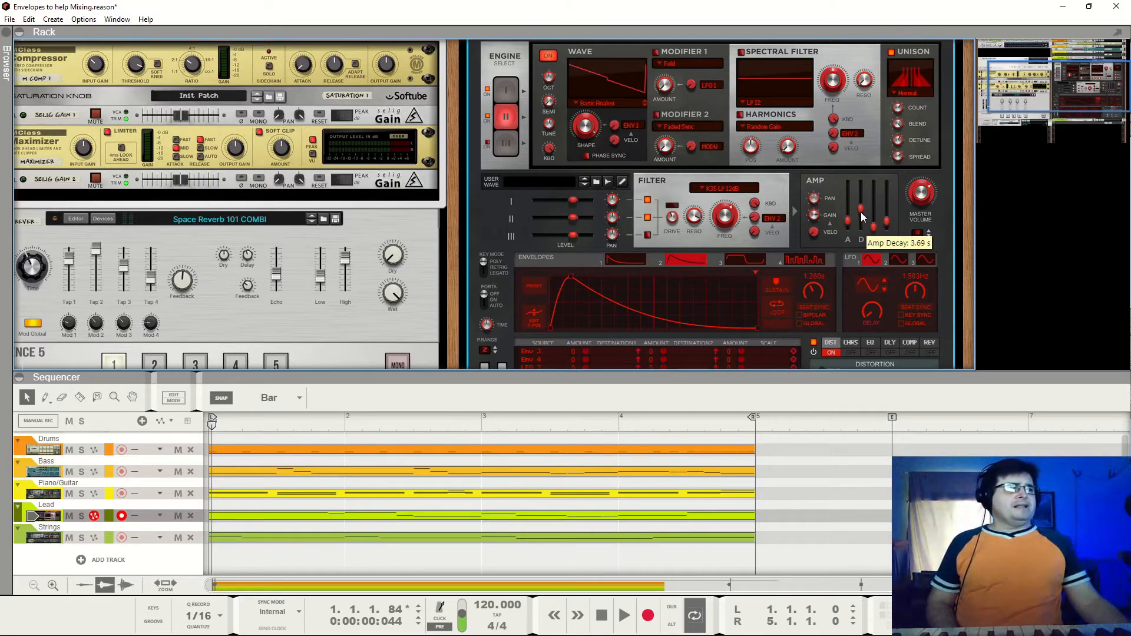
# Try a slower attack on the Lead Europa's envelope 2 curve during playback, and undo the envelope change
pyautogui.press('space')
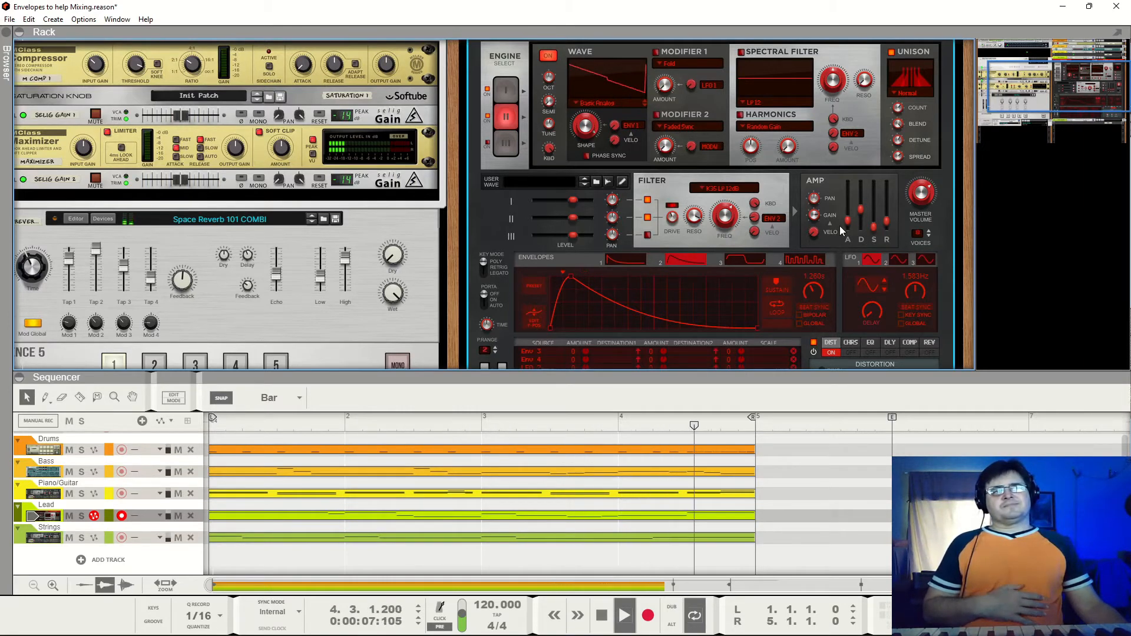
pyautogui.press('space')
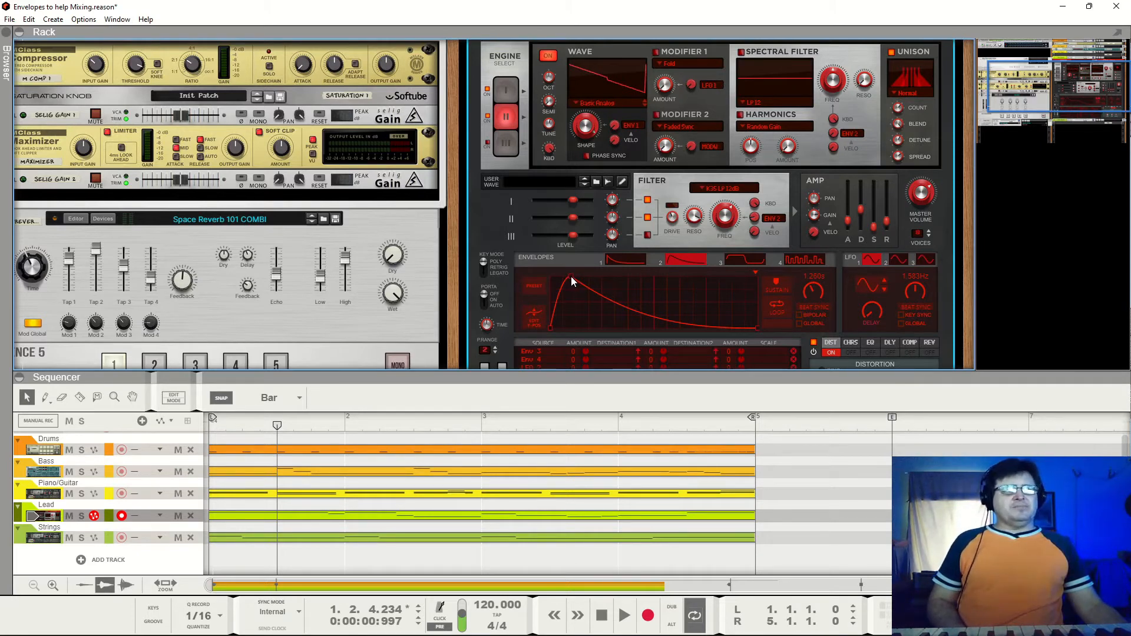
pyautogui.moveTo(570, 276); pyautogui.dragTo(599, 272)
pyautogui.press('space')
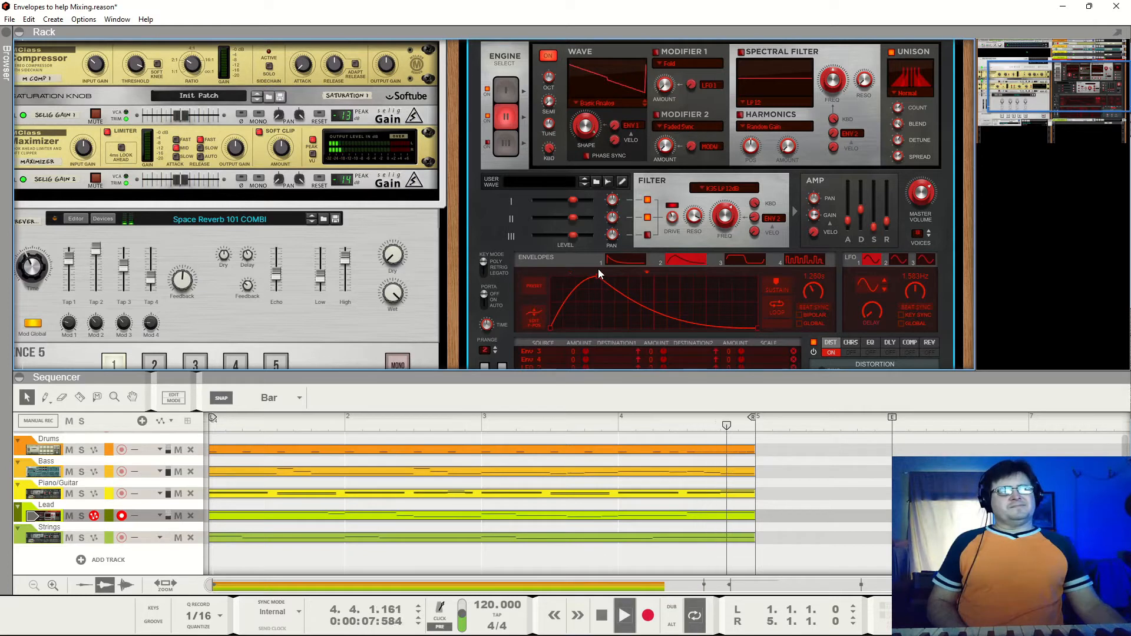
pyautogui.hotkey('ctrl', 'z')
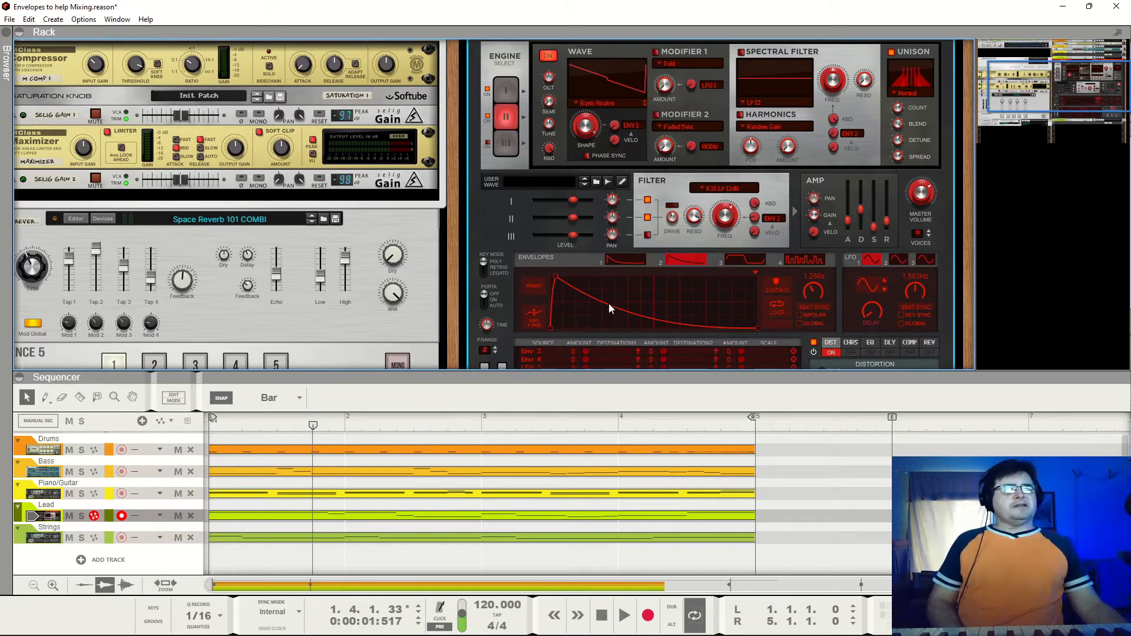
# Play back the soloed Lead to check its sound with the restored envelope 2 curve
pyautogui.press('space')
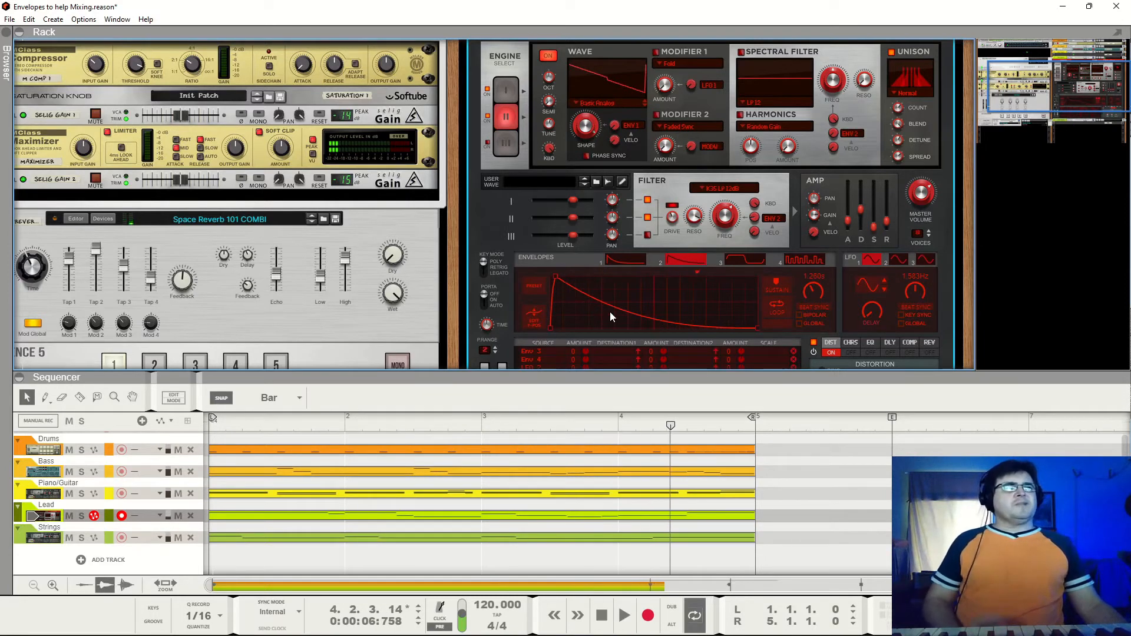
pyautogui.press('space')
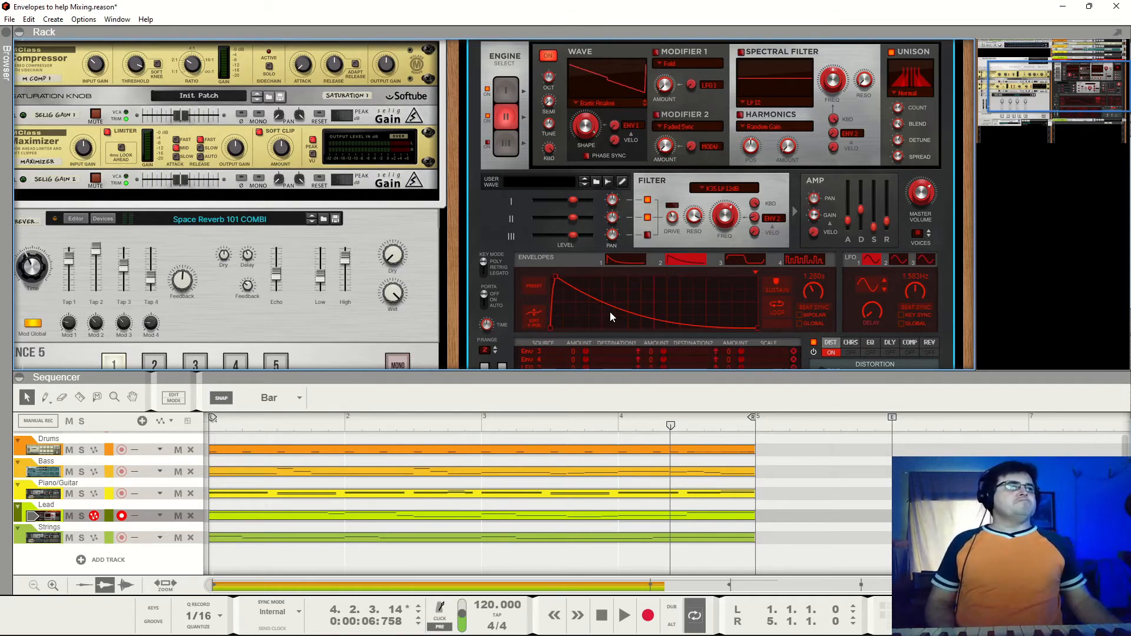
pyautogui.press('space')
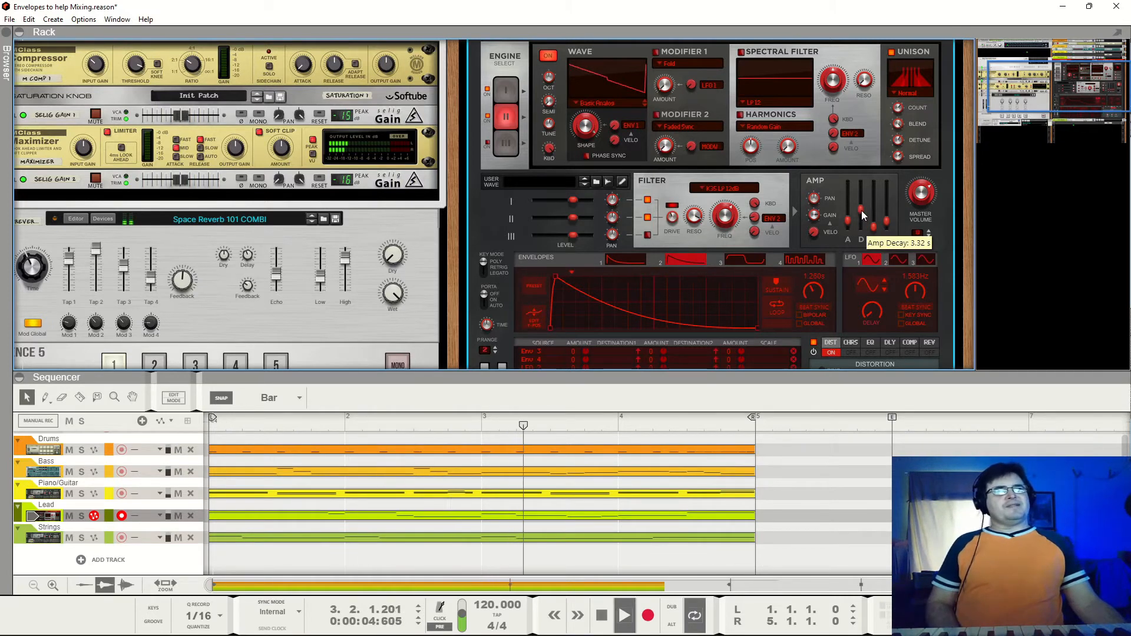
pyautogui.press('space')
# Solo the Piano/Guitar, Bass and Drums channels together with the Lead
pyautogui.scroll(3, 718, 263)
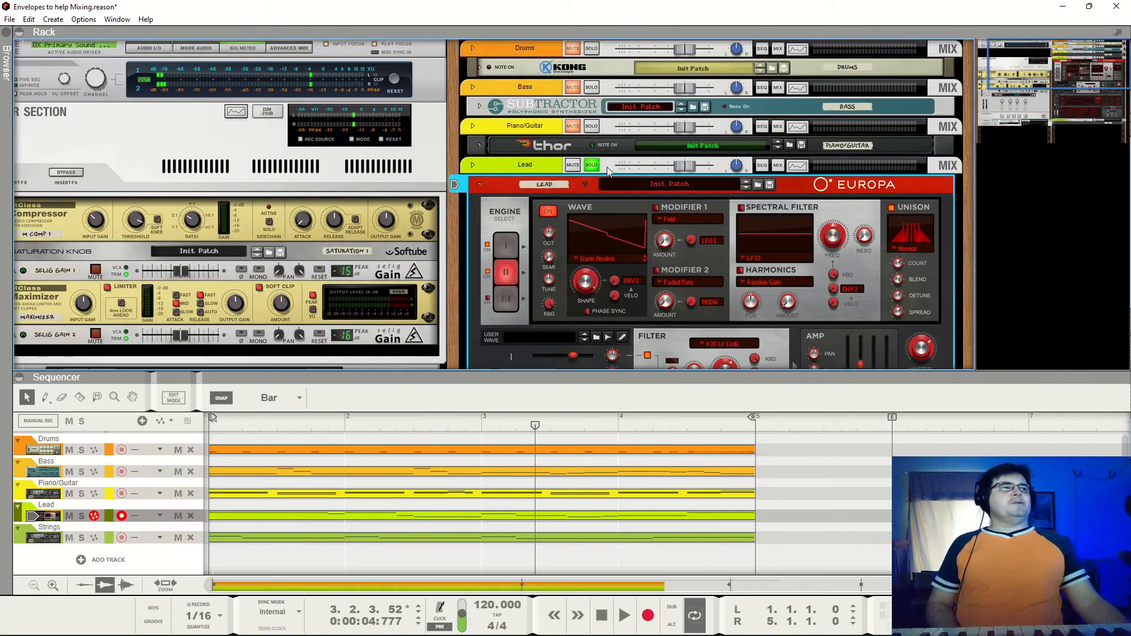
pyautogui.click(591, 126)
pyautogui.click(592, 87)
pyautogui.click(596, 55)
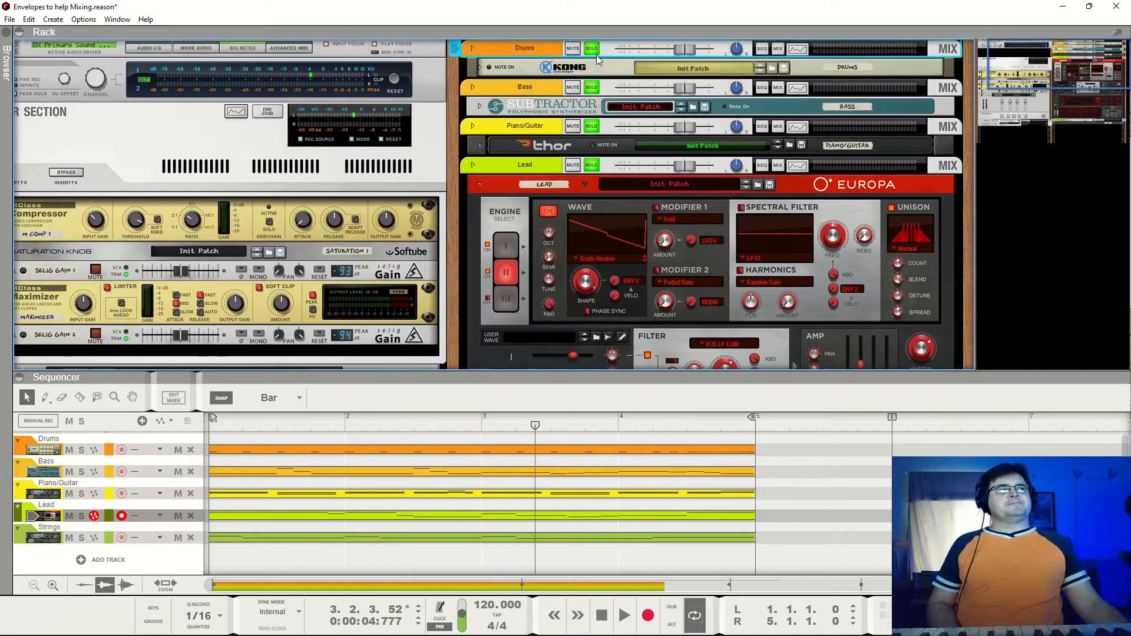
# Compare the Lead Europa's amp sustain at 100% against minimum while playing the soloed tracks, ending at minimum
pyautogui.press('space')
pyautogui.scroll(-2, 863, 288)
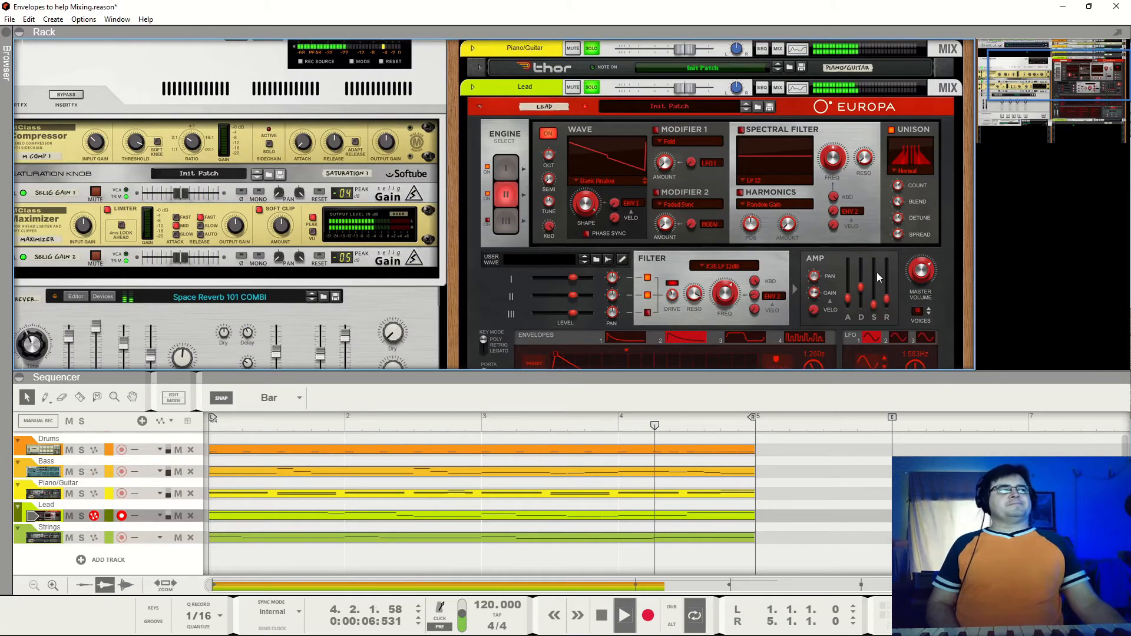
pyautogui.moveTo(876, 264); pyautogui.dragTo(875, 257)
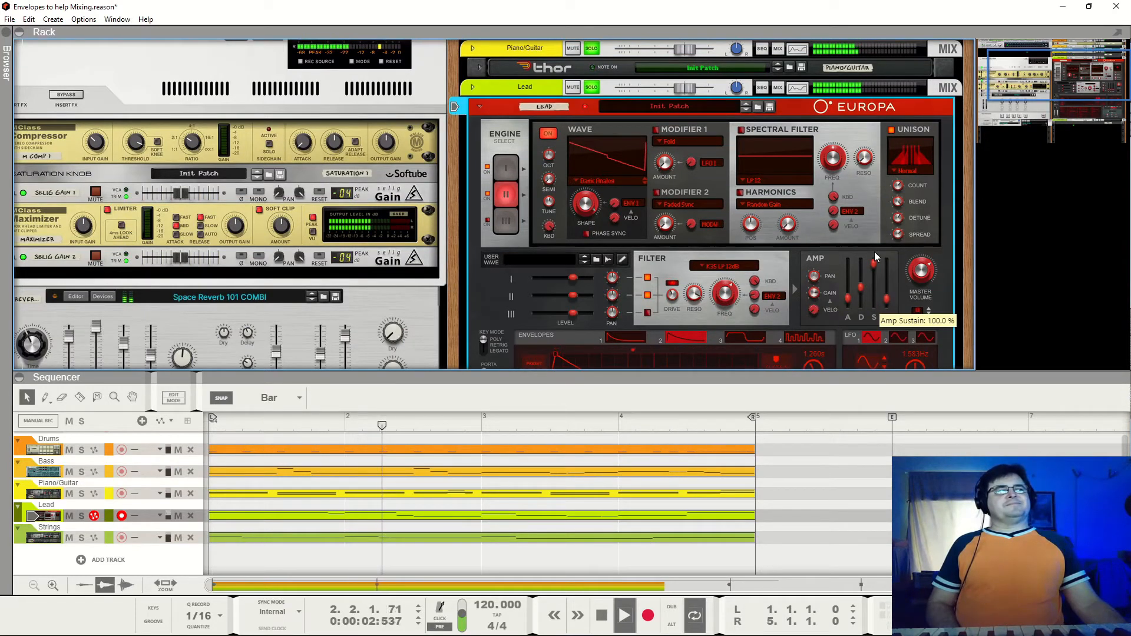
pyautogui.press('space')
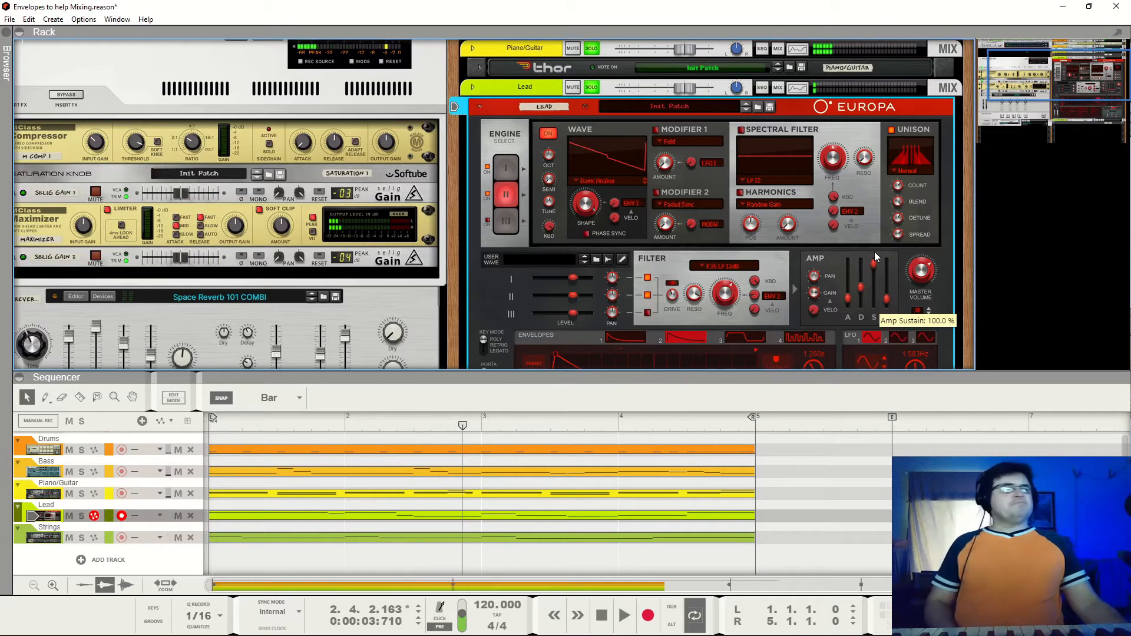
pyautogui.moveTo(875, 258); pyautogui.dragTo(878, 344)
pyautogui.press('space')
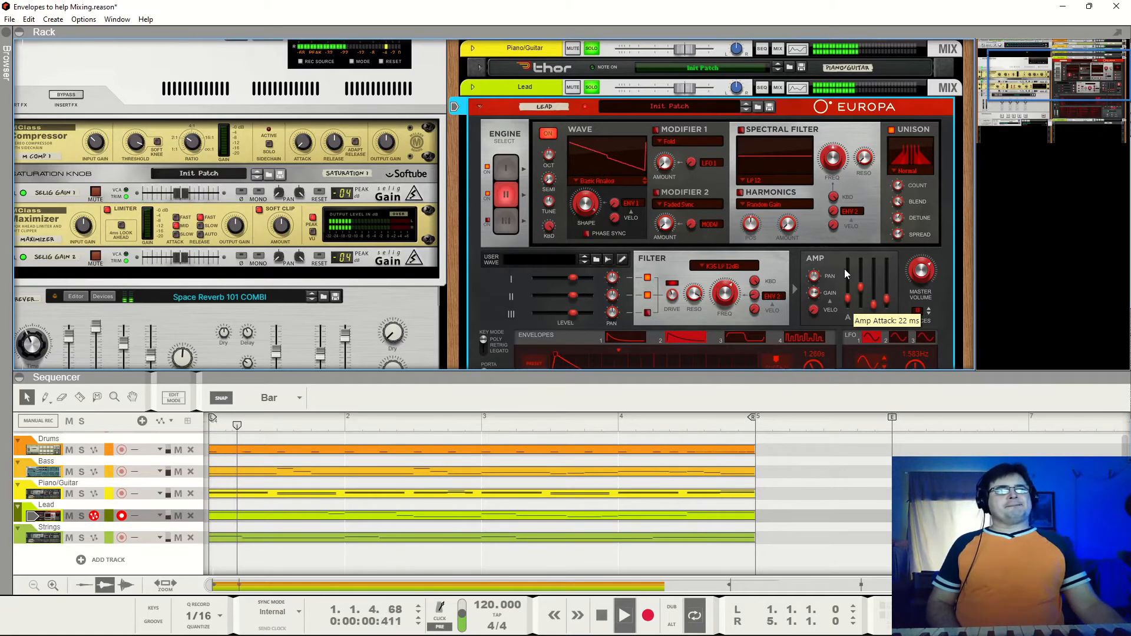
pyautogui.press('space')
# Compare inputs 1 and 2 of the five-input selector below the reverb during playback, ending on input 1
pyautogui.scroll(-3, 131, 254)
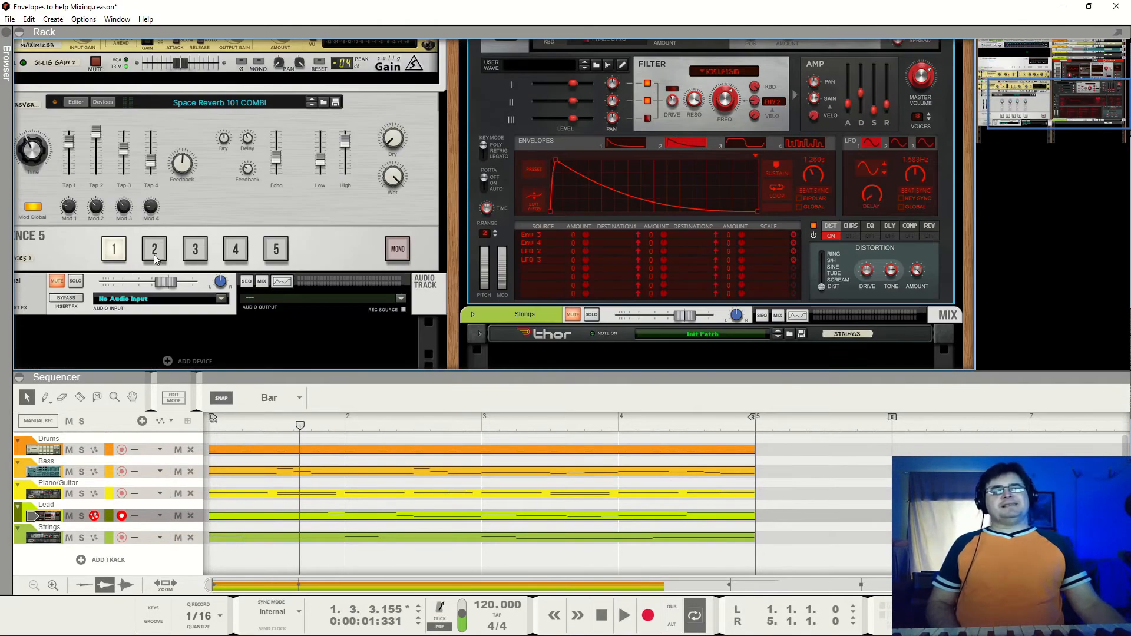
pyautogui.press('space')
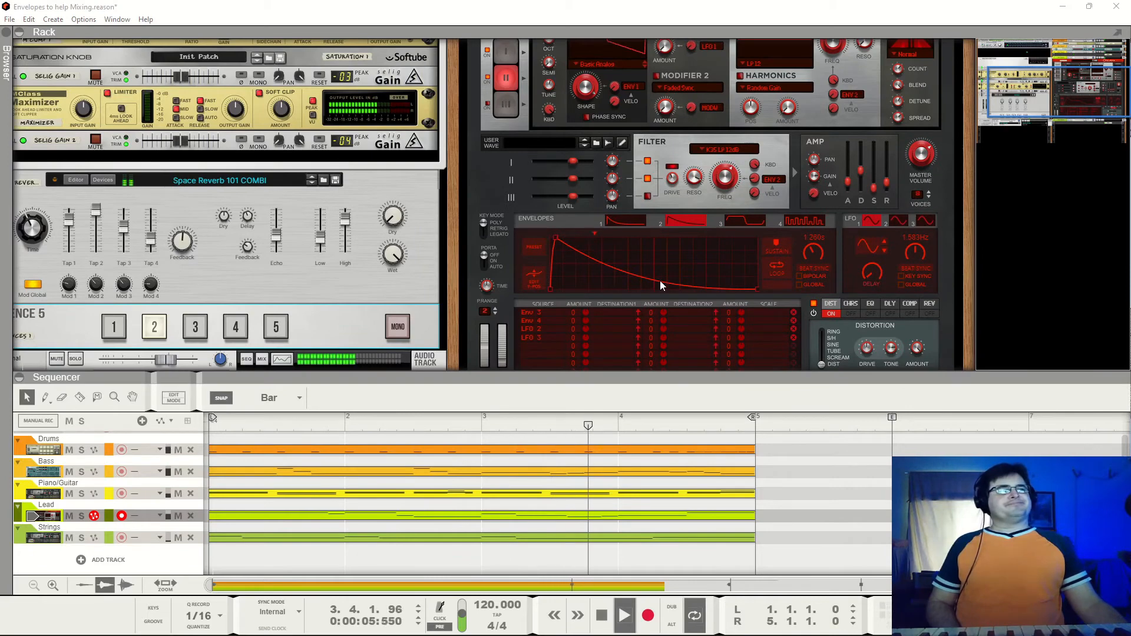
pyautogui.scroll(2, 660, 281)
pyautogui.scroll(-2, 673, 270)
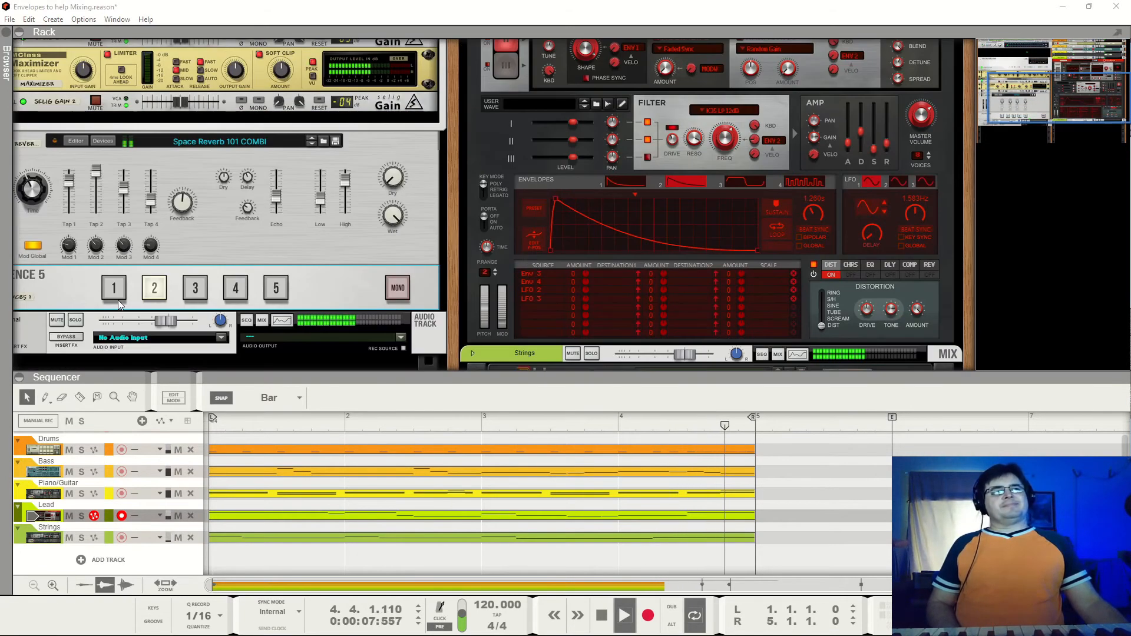
pyautogui.click(116, 289)
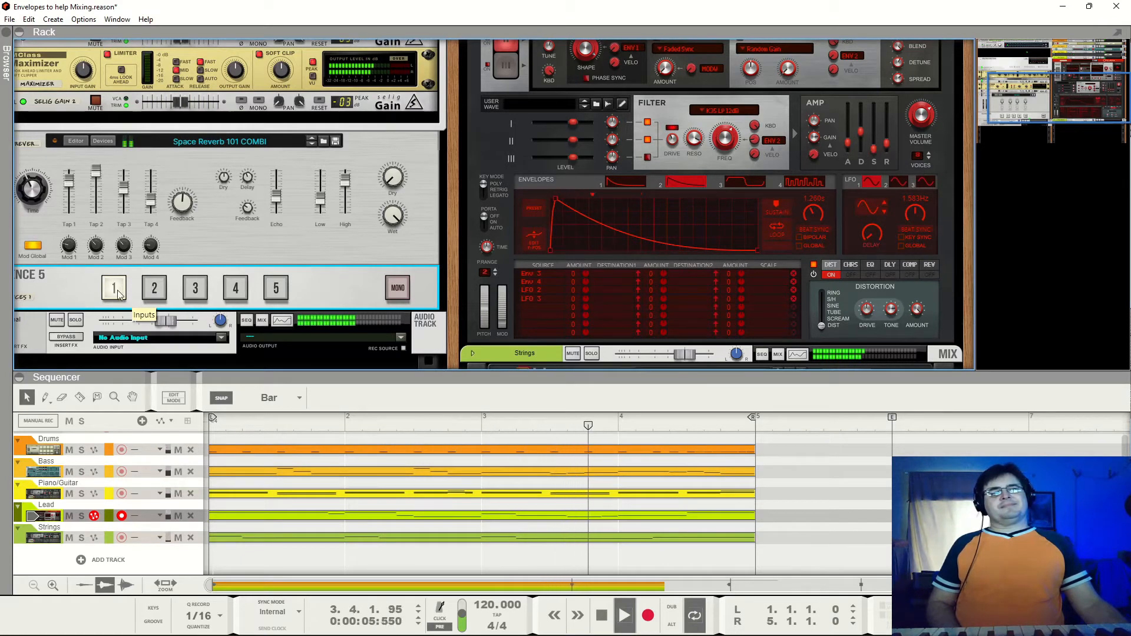
pyautogui.click(155, 290)
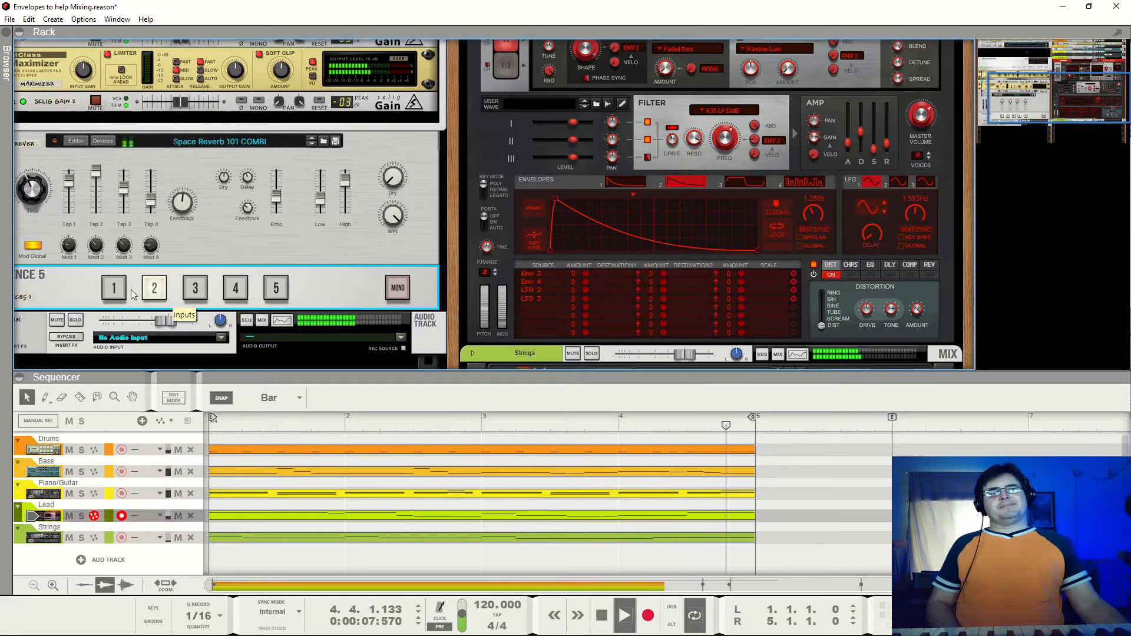
pyautogui.click(115, 289)
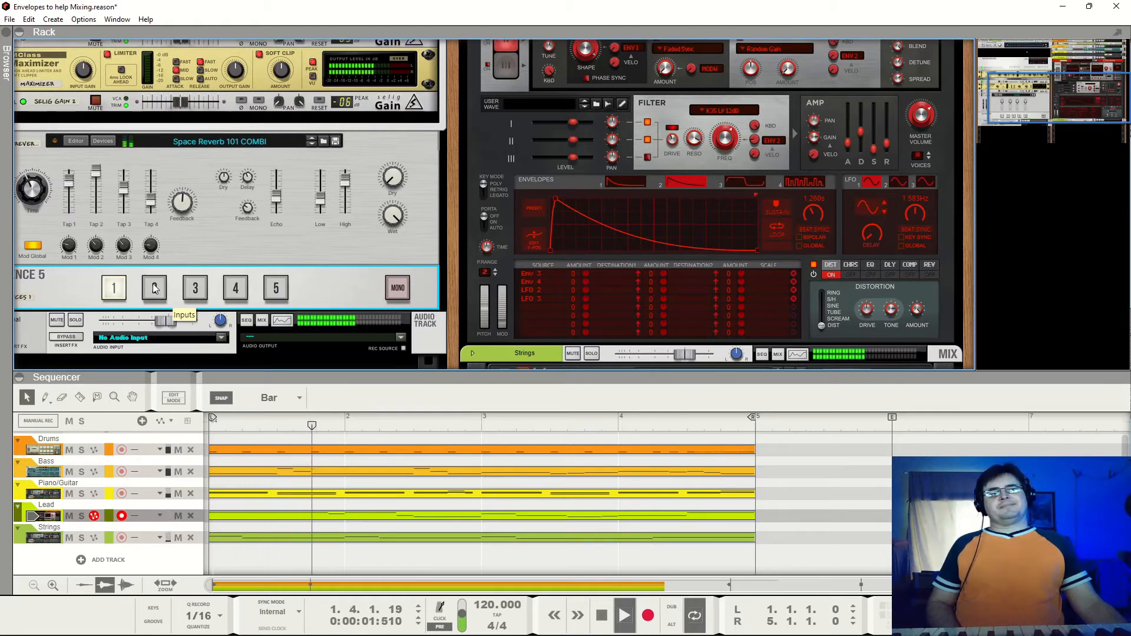
pyautogui.press('space')
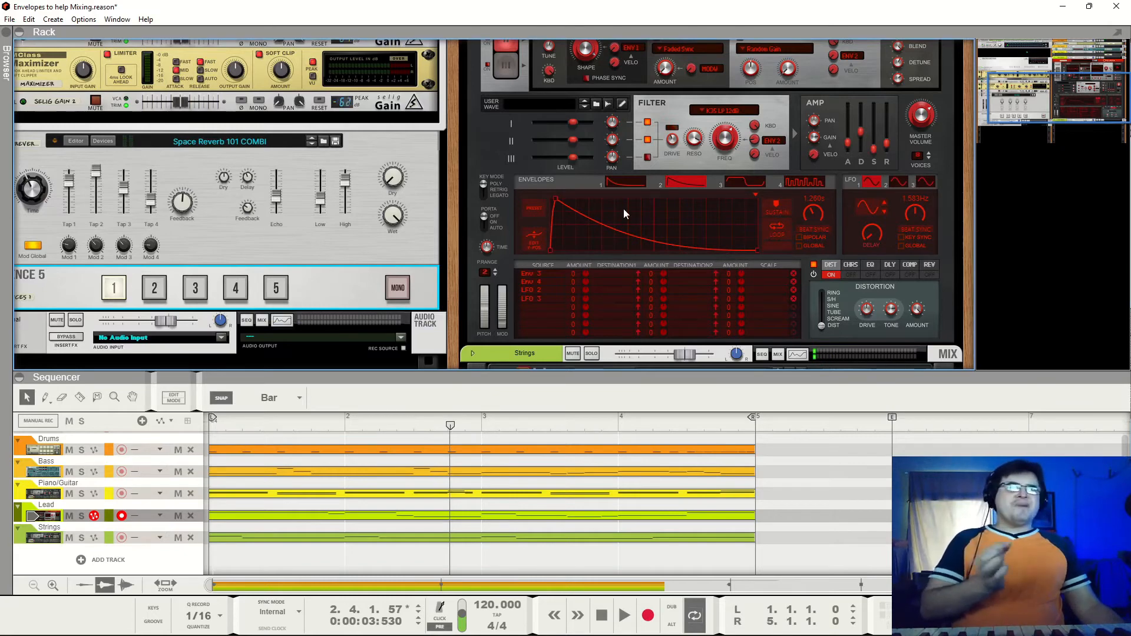
# Fold the Lead Europa and unfold the Strings Thor, soloing the Strings channel for playback
pyautogui.scroll(3, 629, 229)
pyautogui.click(482, 107)
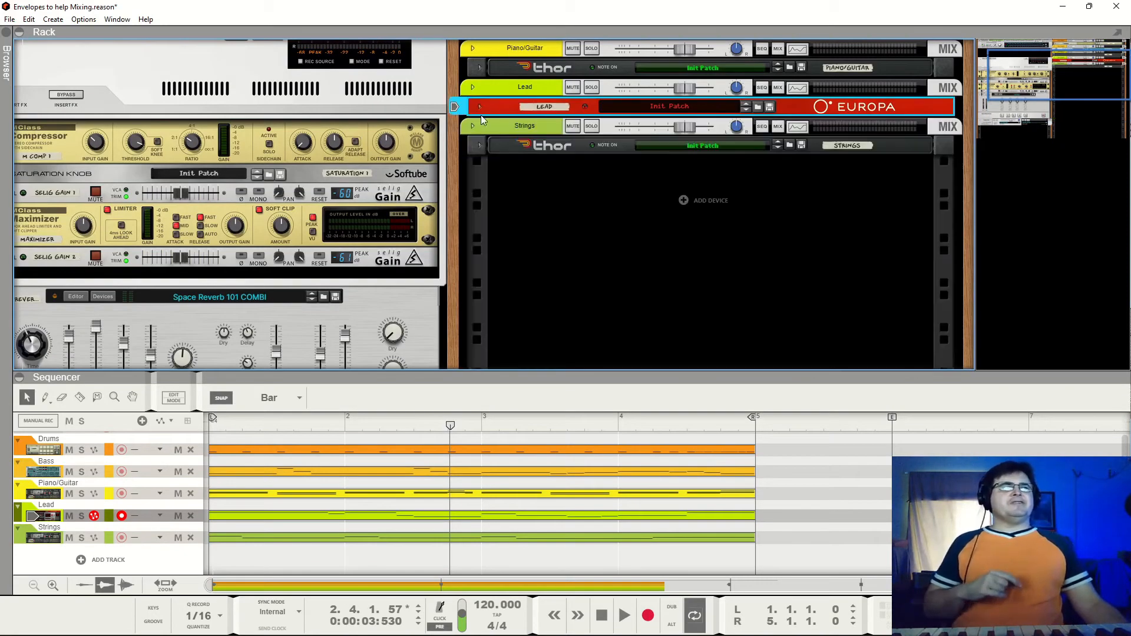
pyautogui.click(479, 145)
pyautogui.scroll(2, 575, 171)
pyautogui.click(592, 145)
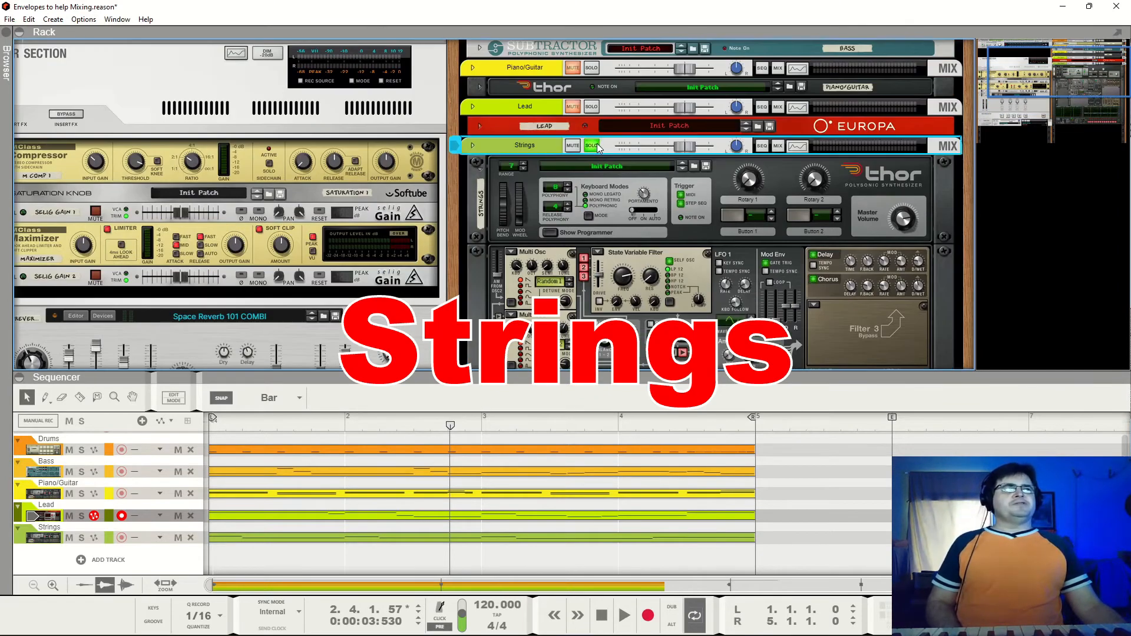
pyautogui.press('space')
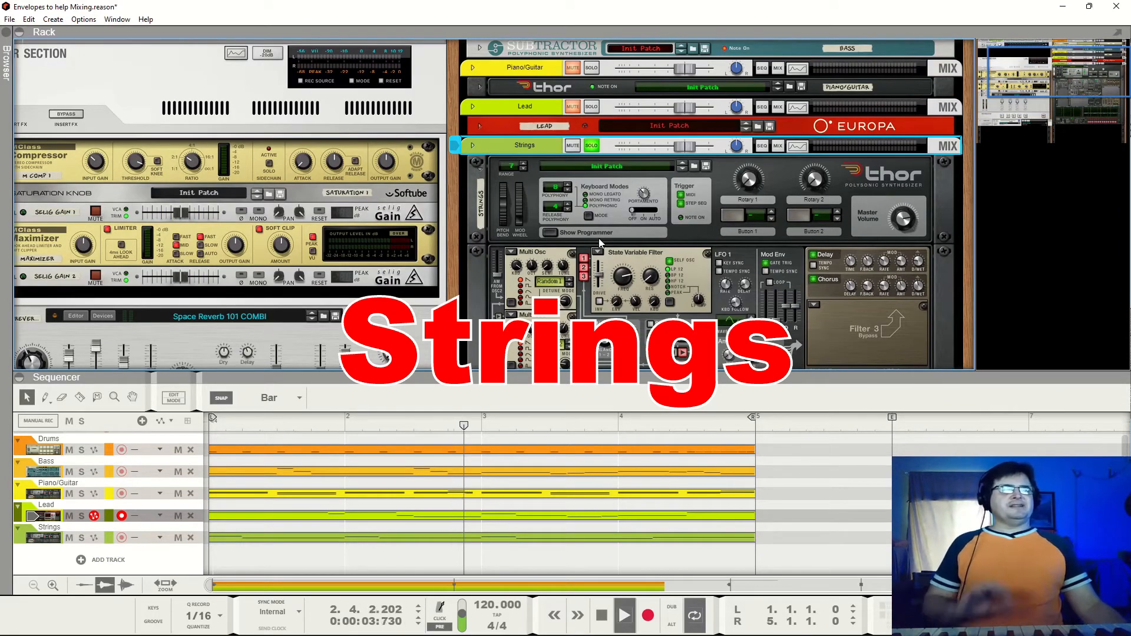
# Audition the Strings and lower its Thor's amp envelope sustain to minimum (-∞)
pyautogui.scroll(-2, 645, 231)
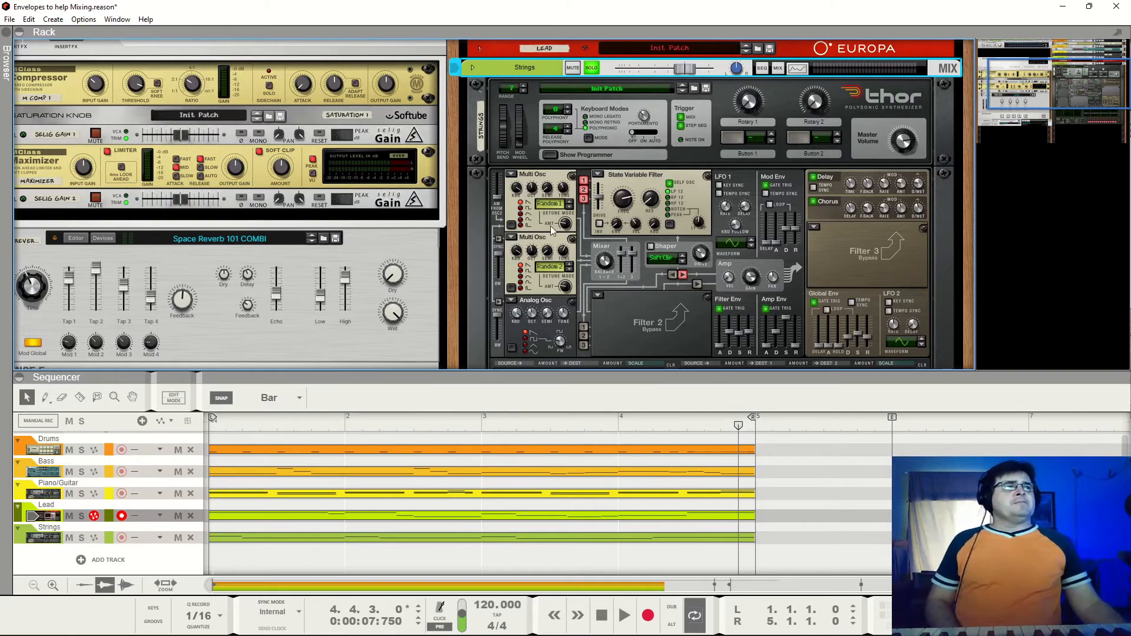
pyautogui.scroll(-1, 693, 239)
pyautogui.press('space')
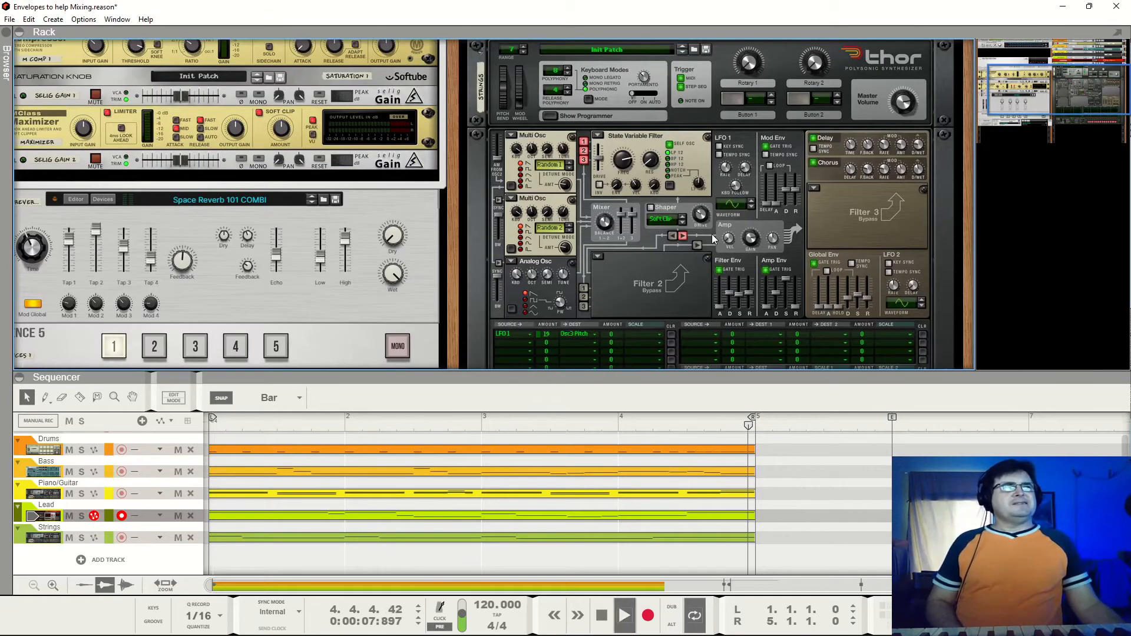
pyautogui.click(764, 306)
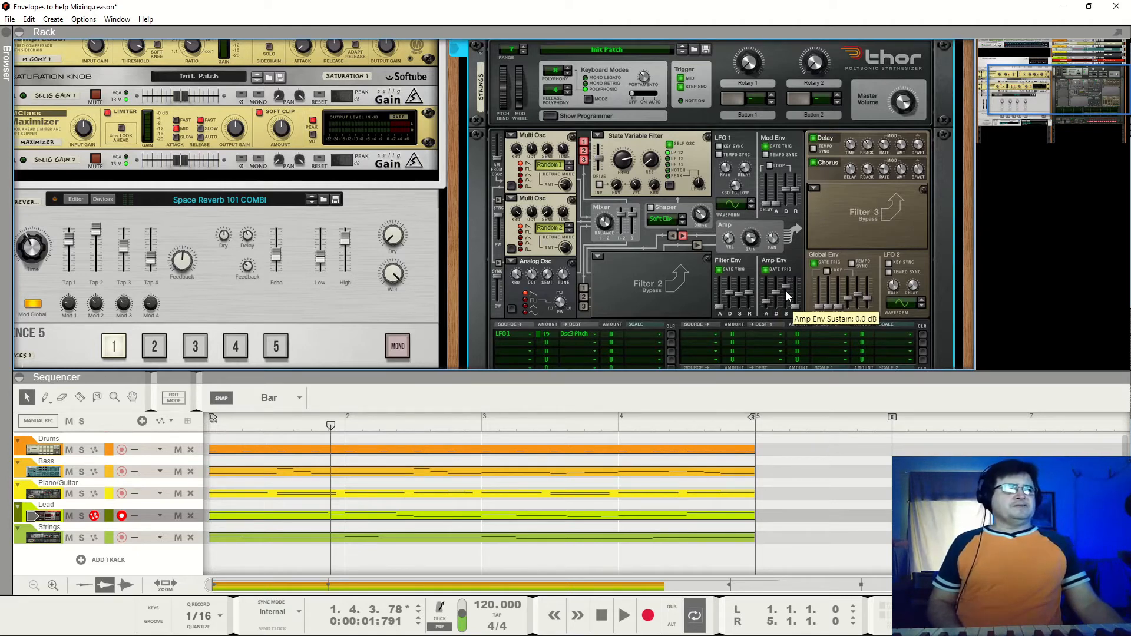
pyautogui.moveTo(785, 291); pyautogui.dragTo(768, 322)
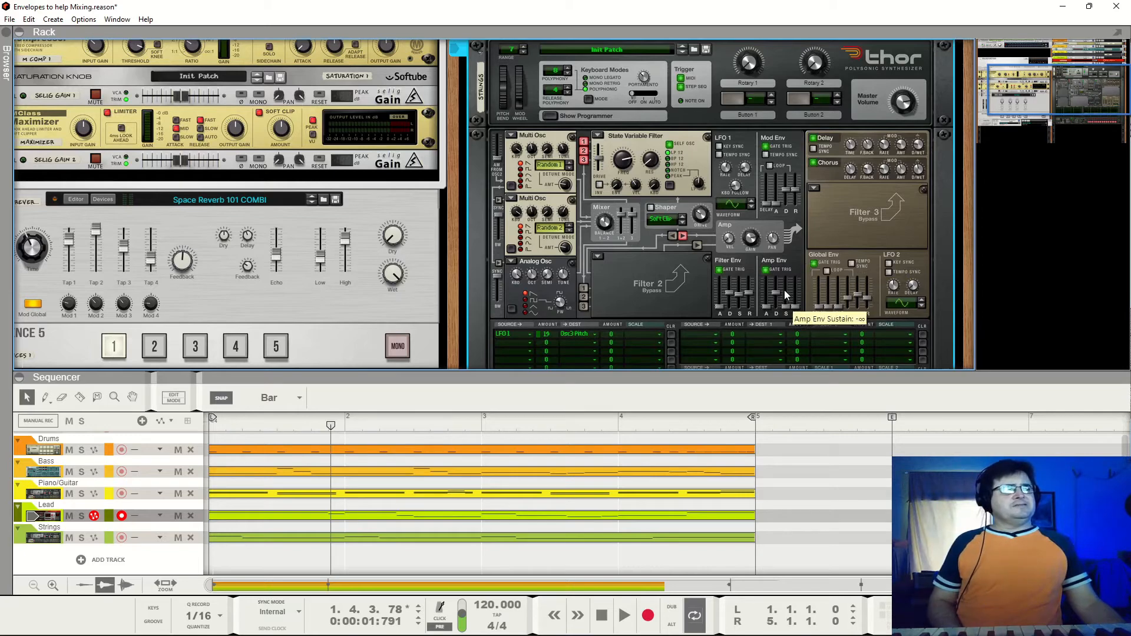
# Play the Strings with the lowered sustain and remove its solo to hear it in the full mix
pyautogui.press('space')
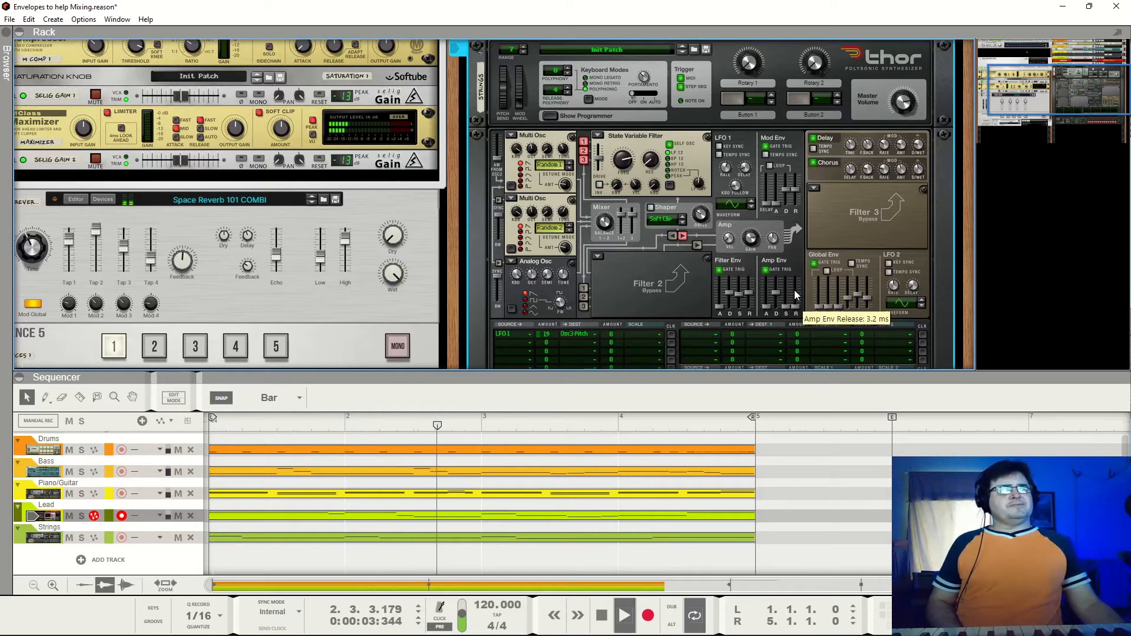
pyautogui.scroll(3, 707, 248)
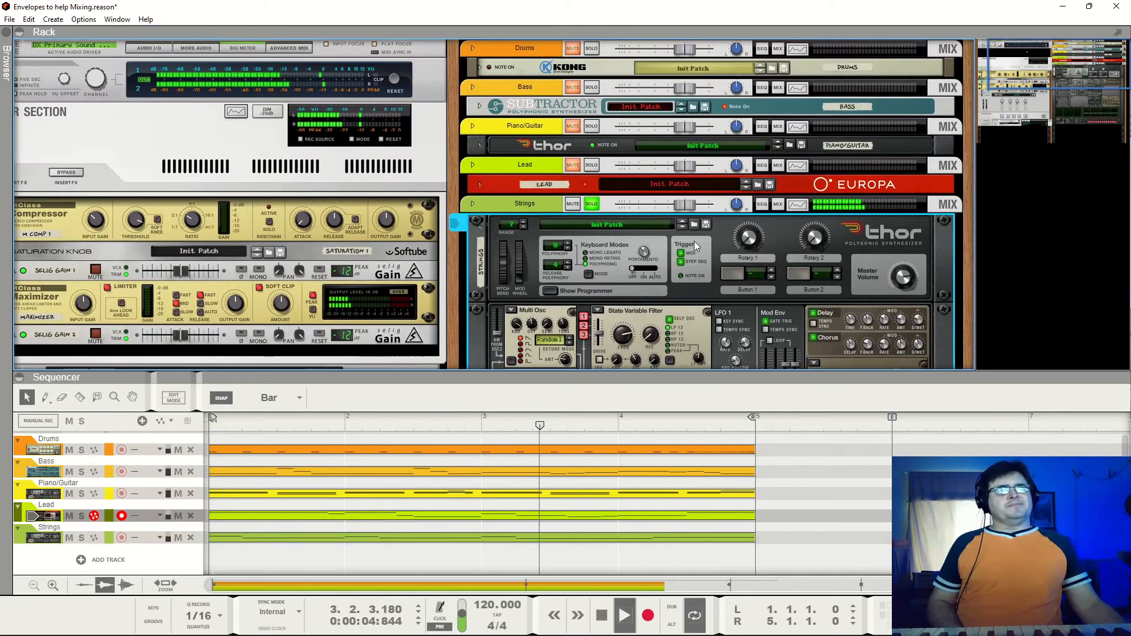
pyautogui.click(592, 205)
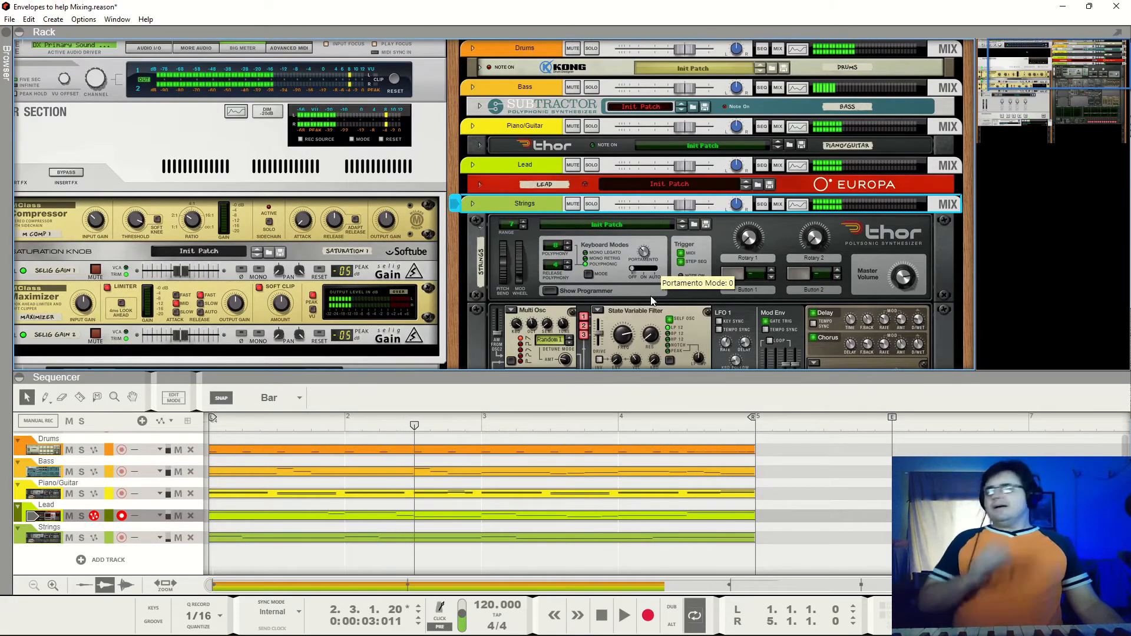
# Try a -6.8 dB amp envelope sustain on the Strings Thor, and return it to minimum with a decay of 29.6 s
pyautogui.scroll(-3, 716, 298)
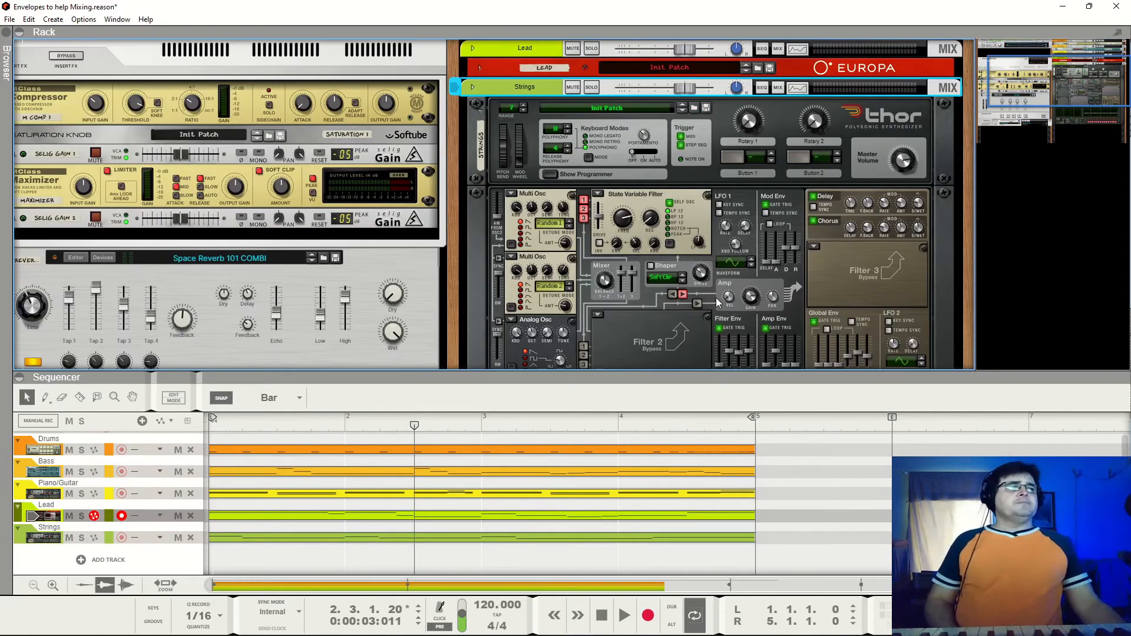
pyautogui.scroll(-3, 716, 298)
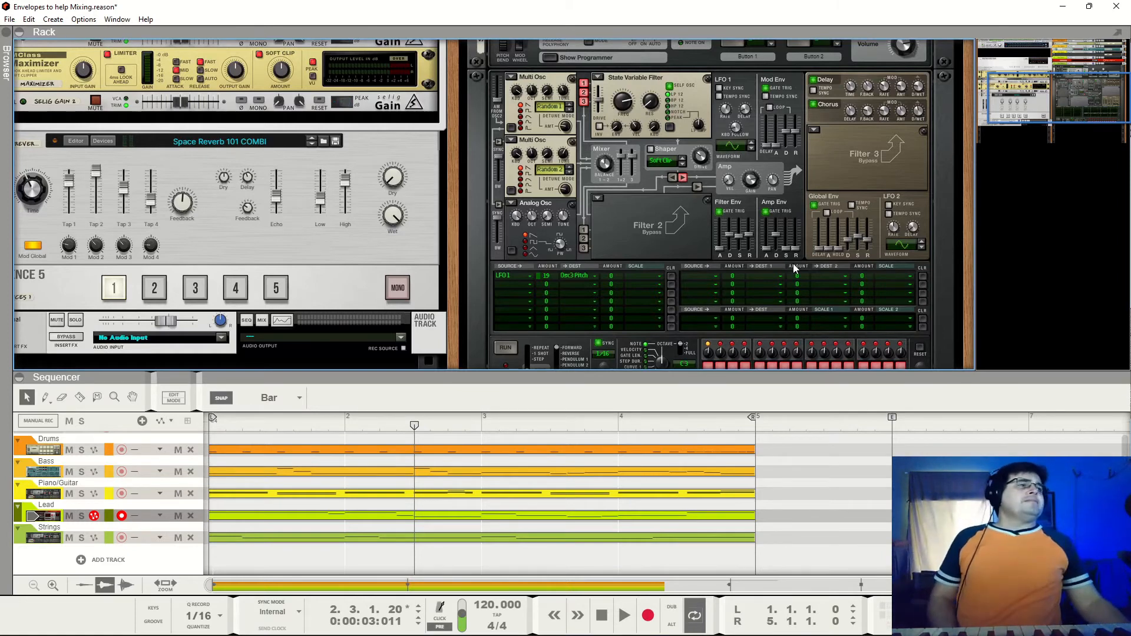
pyautogui.click(785, 239)
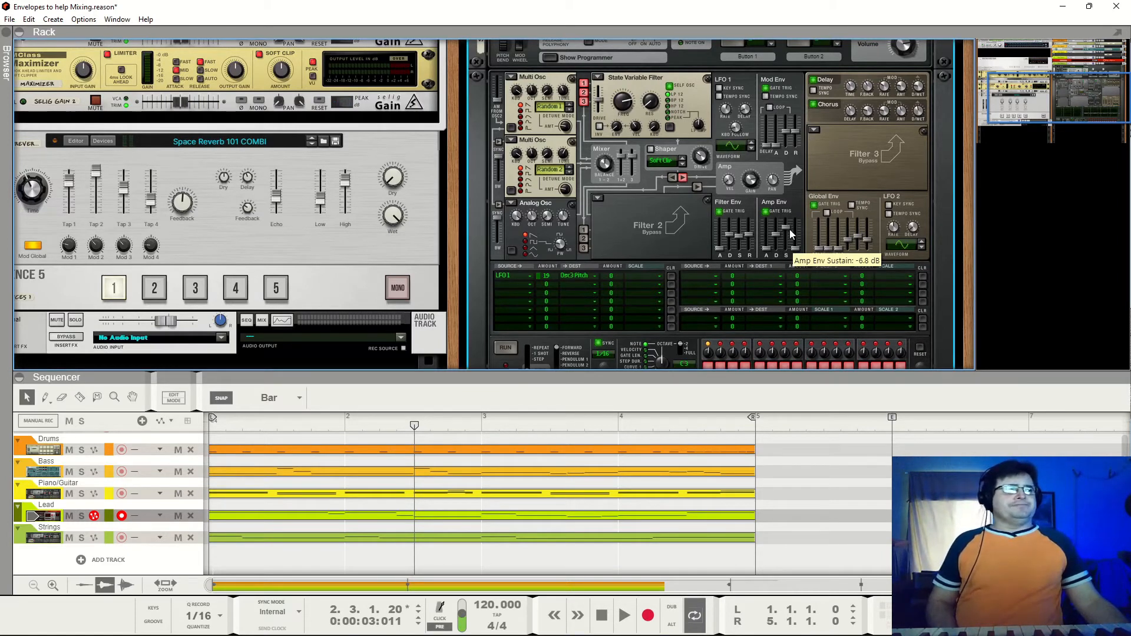
pyautogui.moveTo(789, 228); pyautogui.dragTo(791, 270)
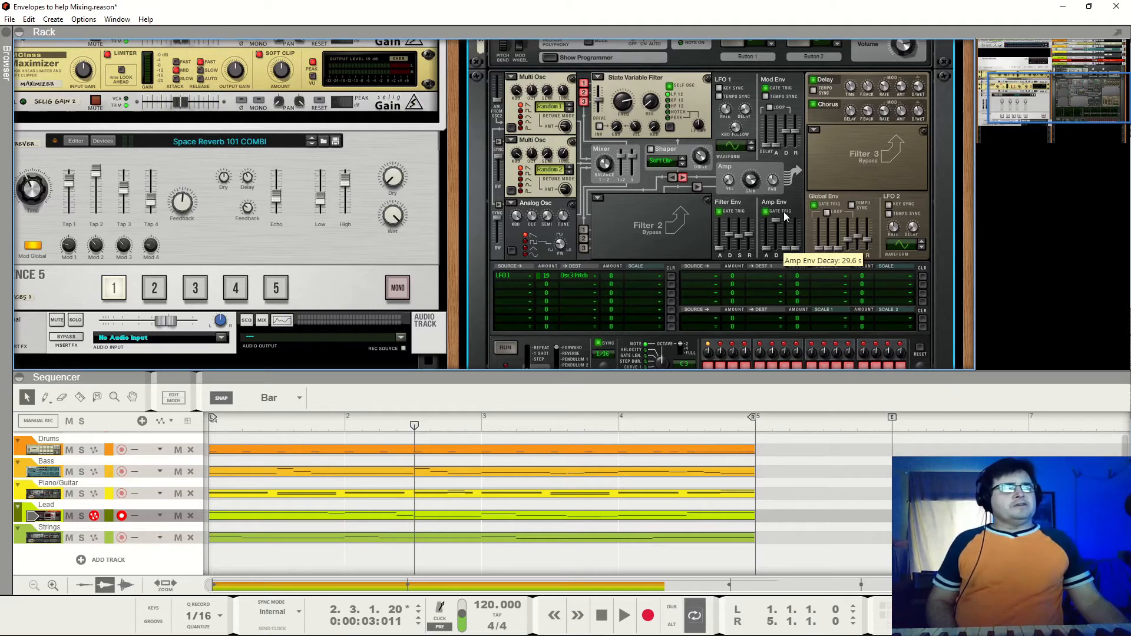
# Shorten the Strings Thor's amp envelope decay while playing the full mix, keeping sustain at minimum
pyautogui.press('space')
pyautogui.moveTo(778, 231); pyautogui.dragTo(775, 224)
pyautogui.moveTo(776, 224); pyautogui.dragTo(786, 233)
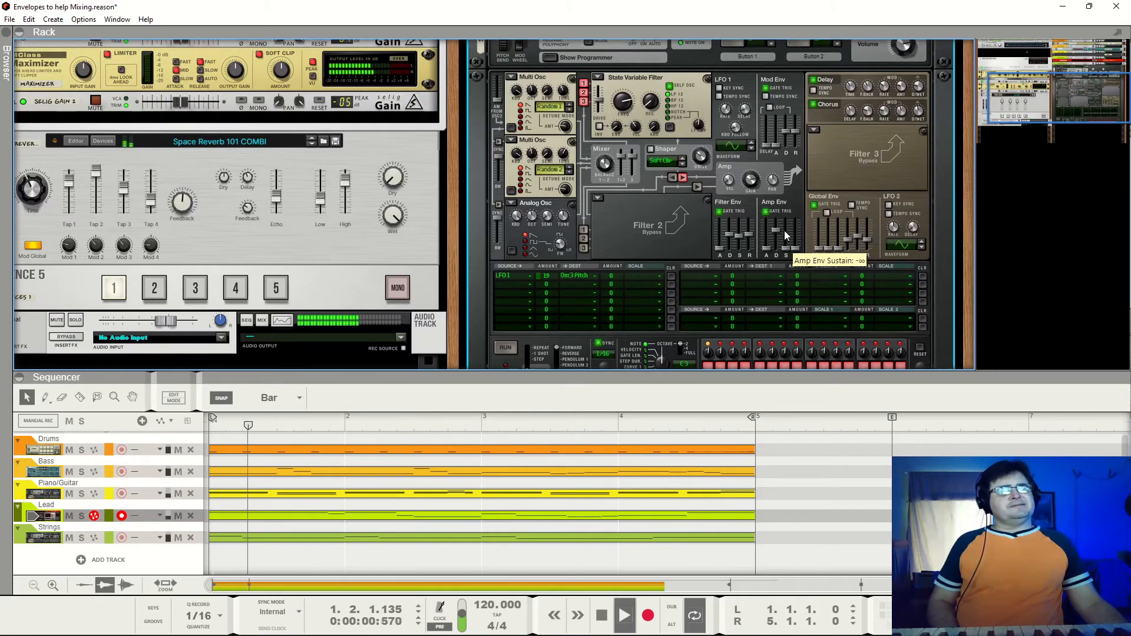
# Set the Strings Thor's amp envelope attack to 99.0 ms, and raise it slightly further while the full mix plays
pyautogui.scroll(3, 766, 218)
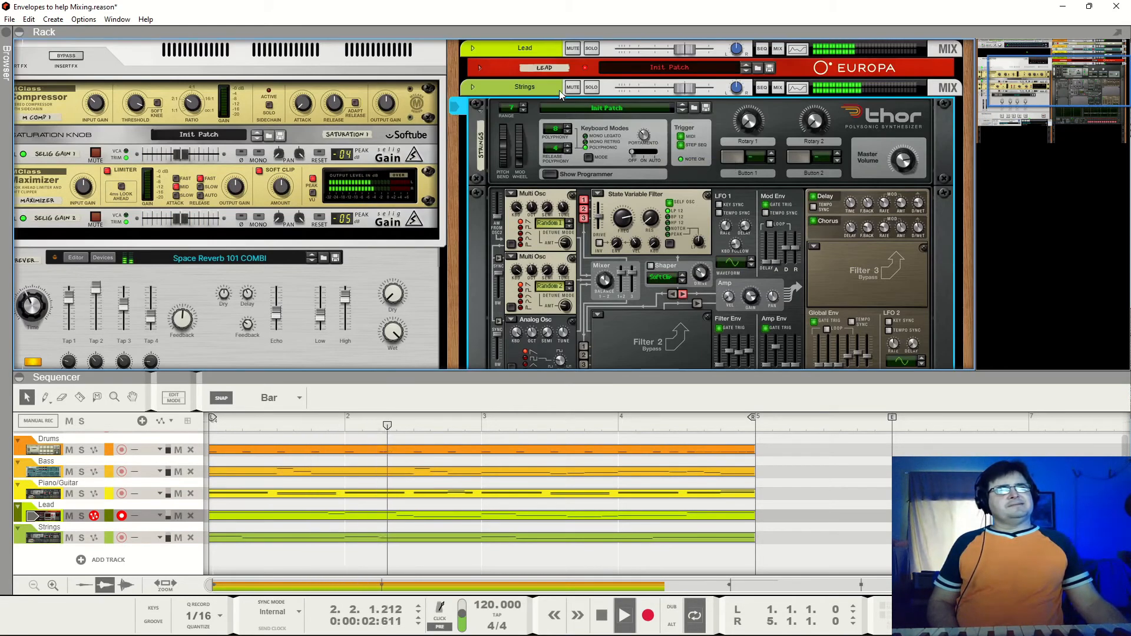
pyautogui.press('space')
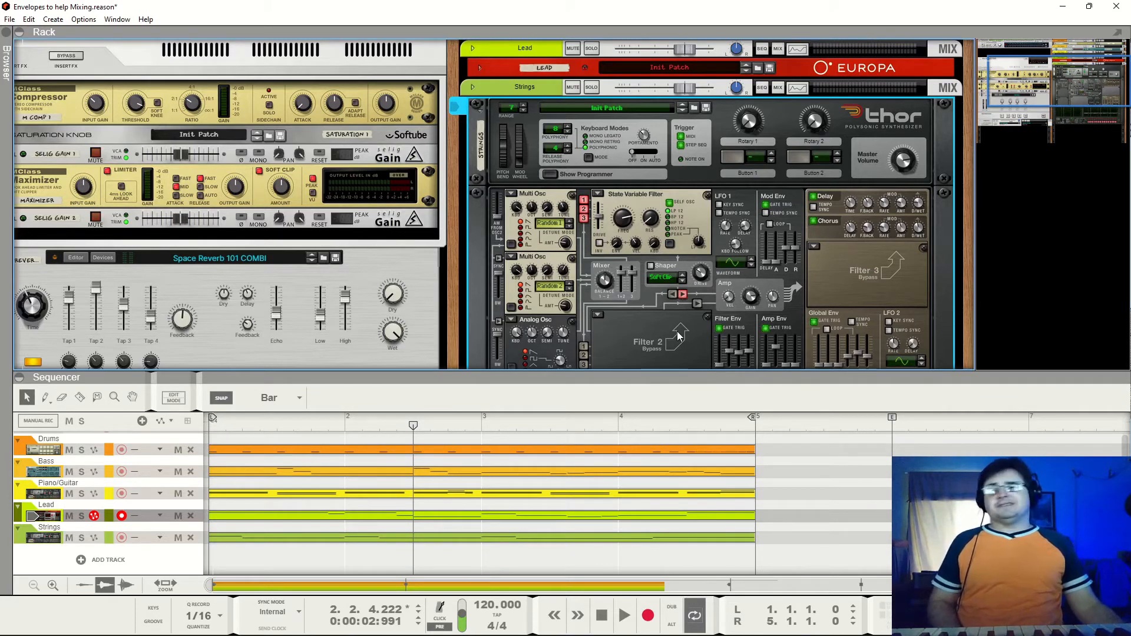
pyautogui.scroll(-5, 660, 339)
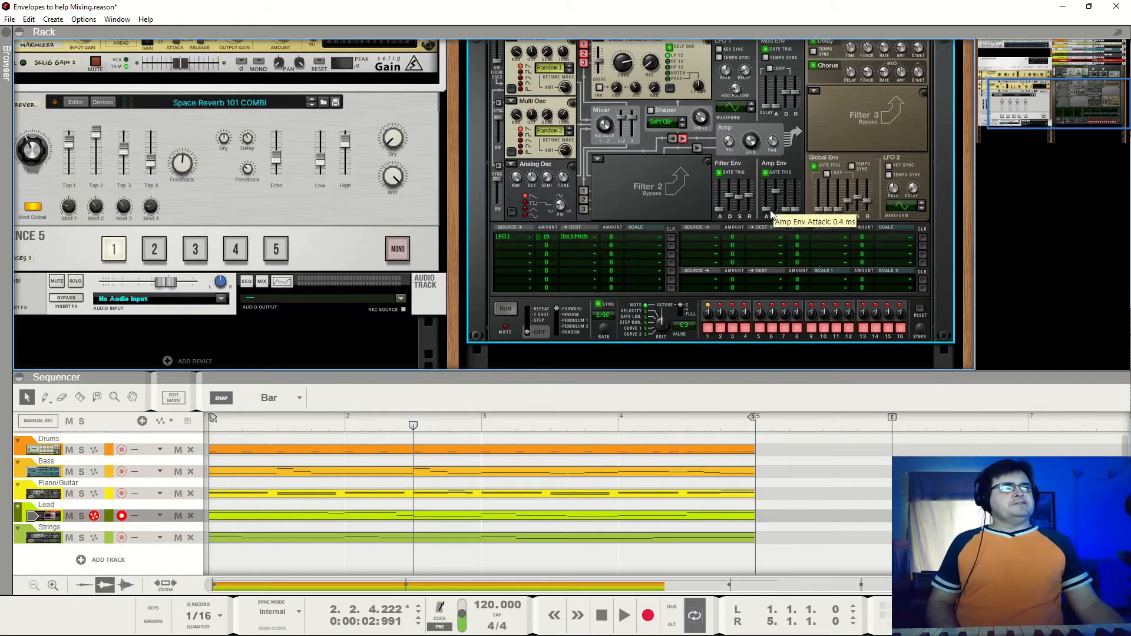
pyautogui.moveTo(768, 210); pyautogui.dragTo(777, 206)
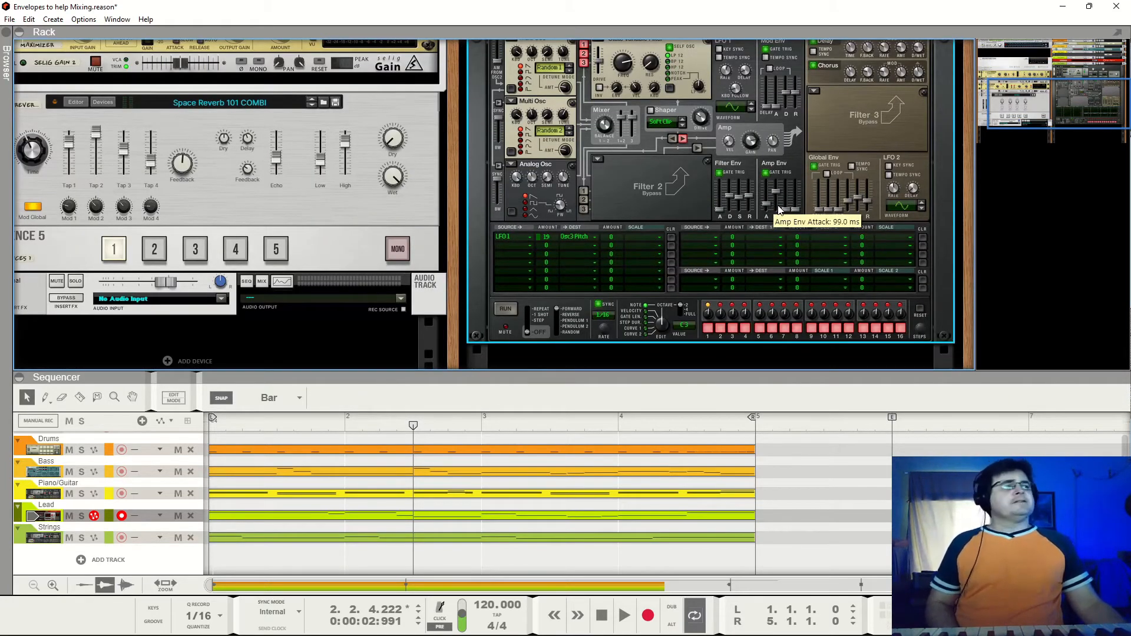
pyautogui.press('space')
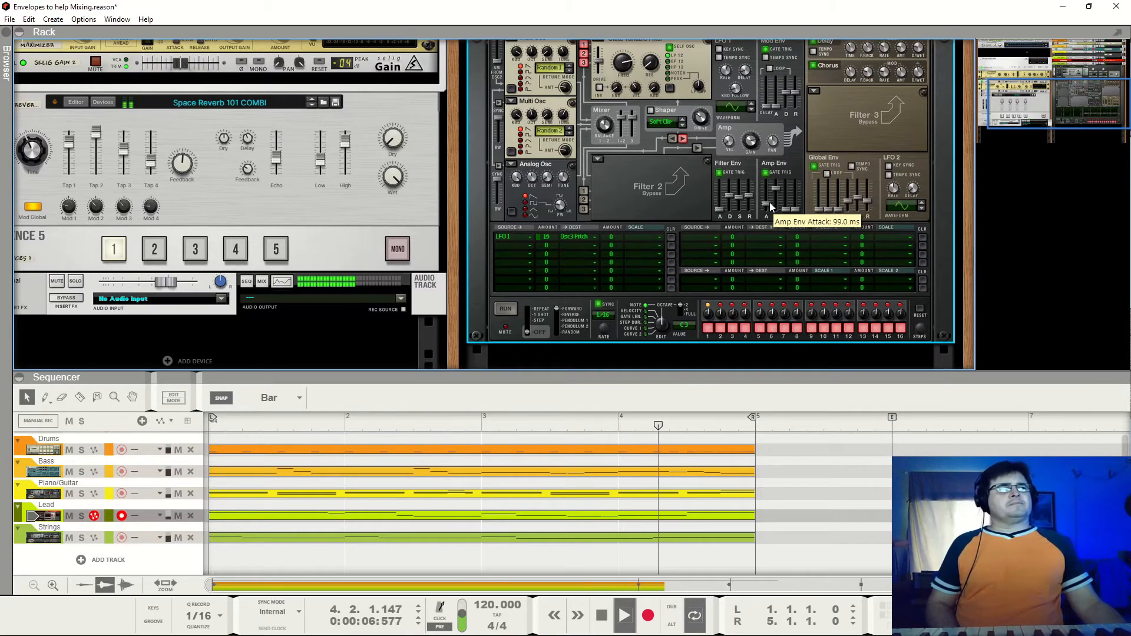
pyautogui.moveTo(769, 202); pyautogui.dragTo(776, 199)
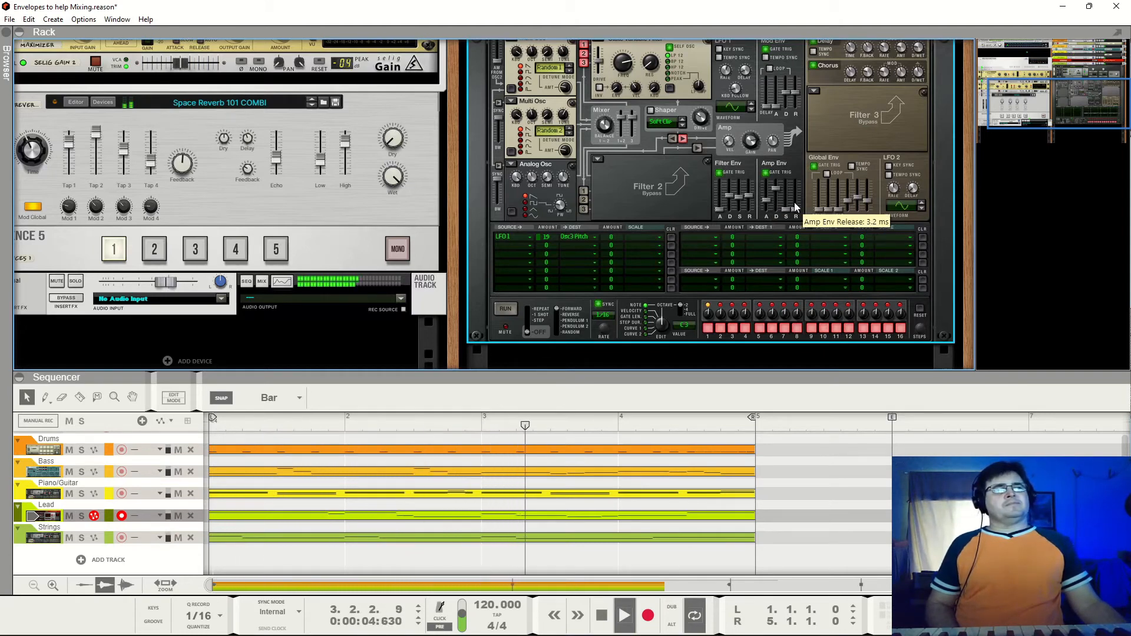
# Set the Strings Thor's amp envelope release to 2.89 s and play it in the full mix
pyautogui.press('space')
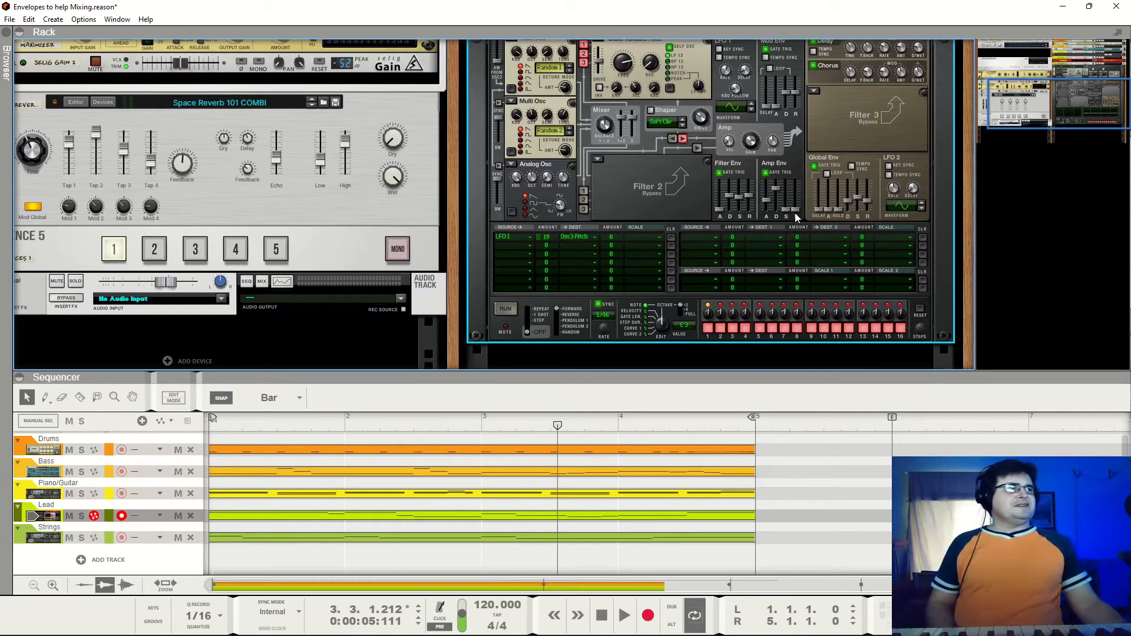
pyautogui.moveTo(795, 215); pyautogui.dragTo(804, 205)
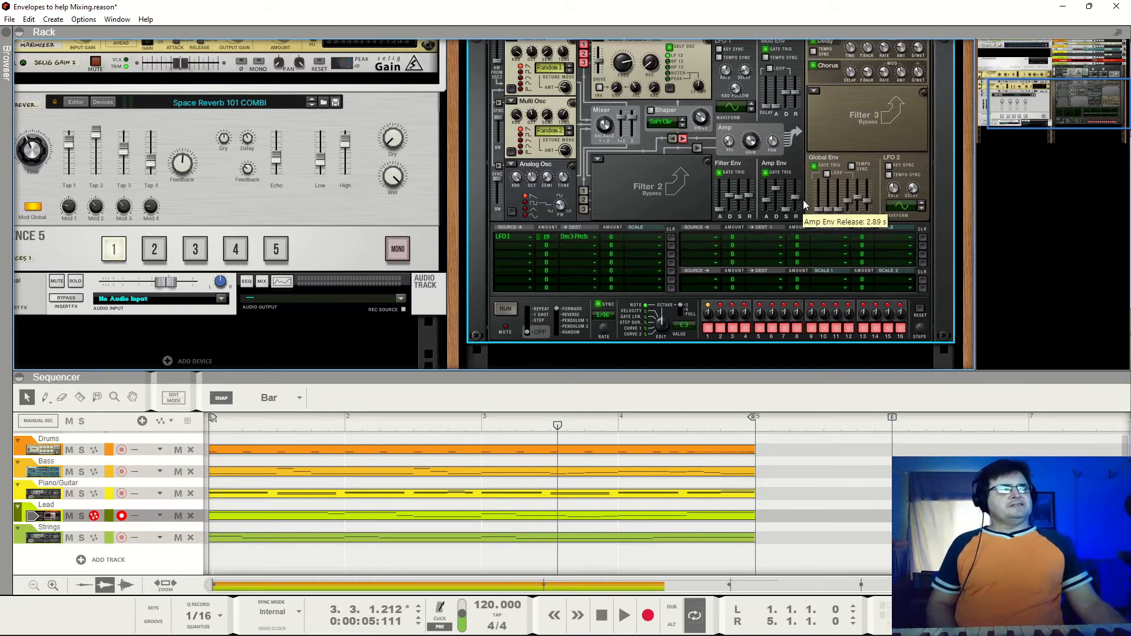
pyautogui.press('space')
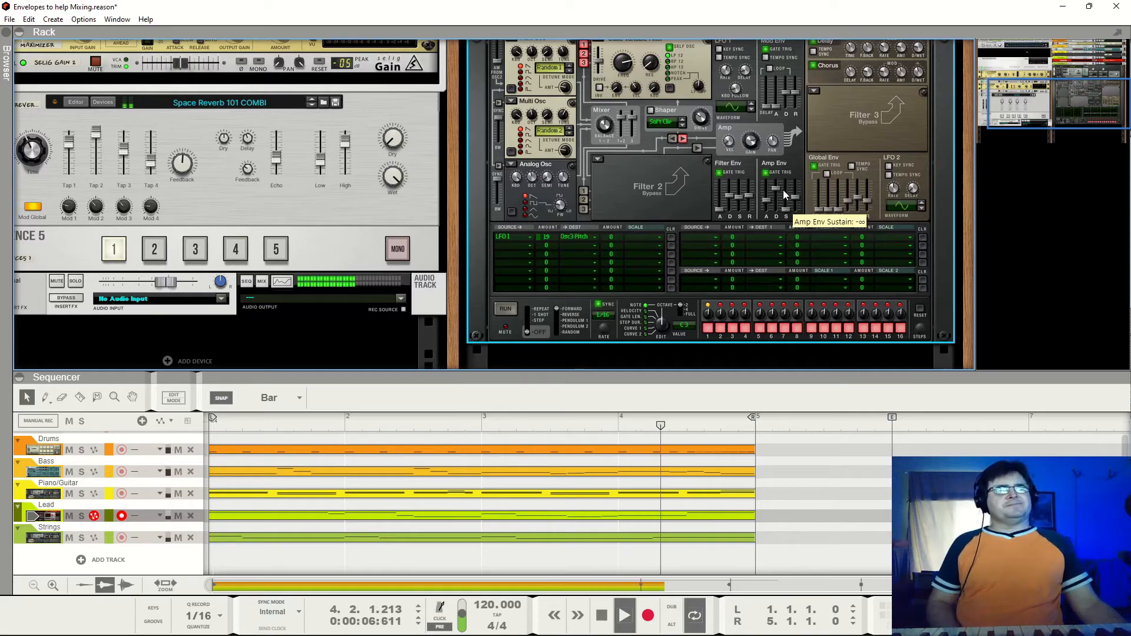
# Audition the Strings channel in solo, and remove the solo to hear it in the full mix
pyautogui.scroll(2, 707, 147)
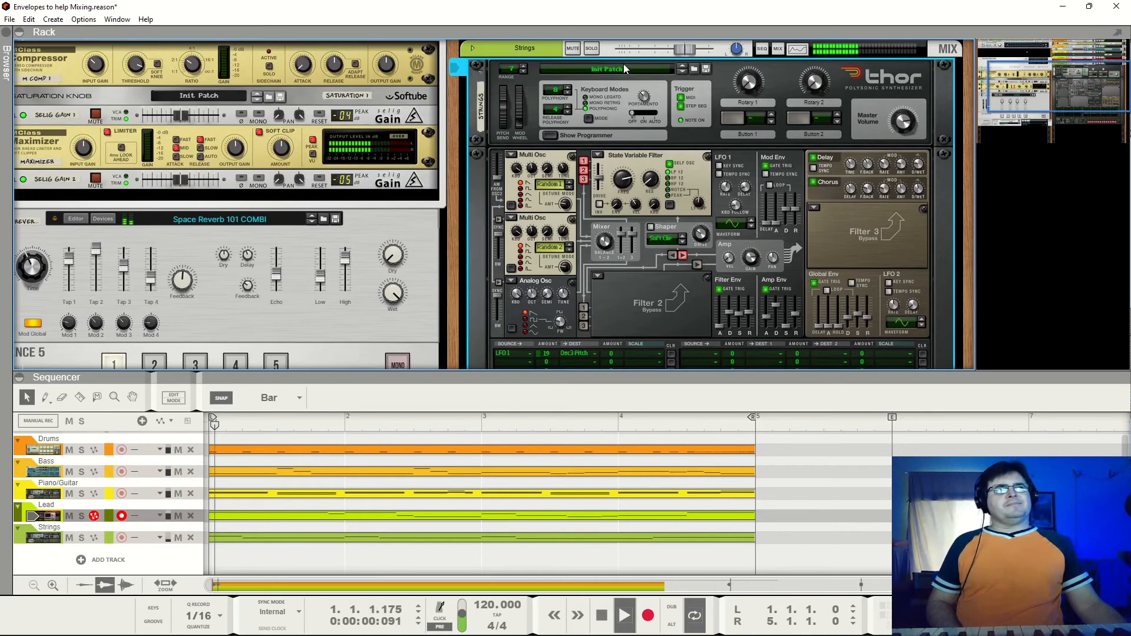
pyautogui.click(591, 50)
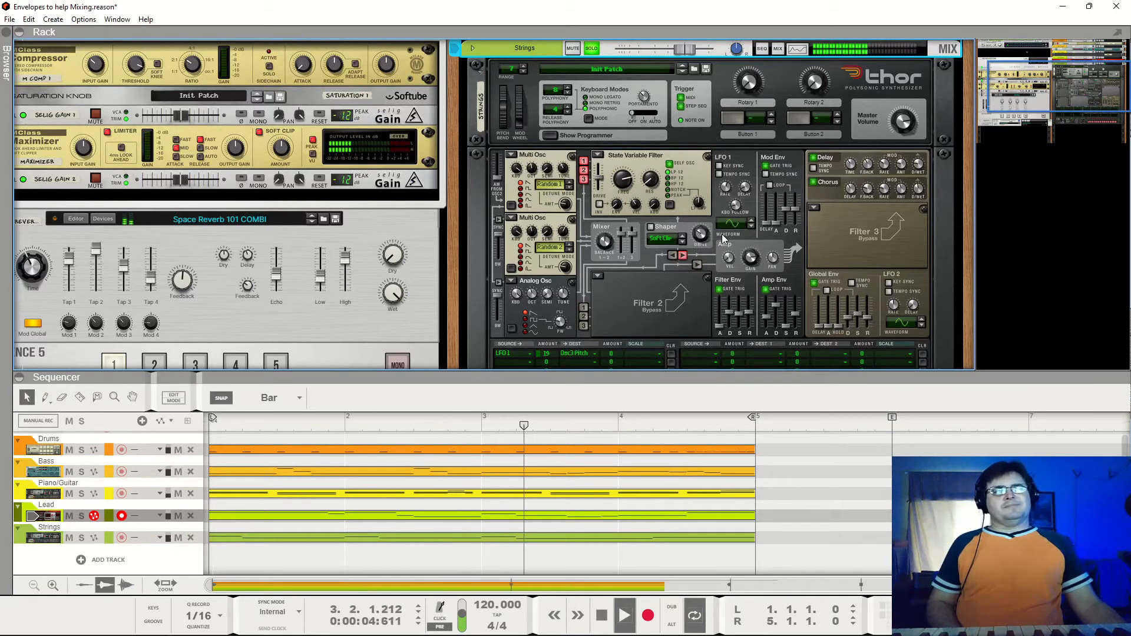
pyautogui.press('space')
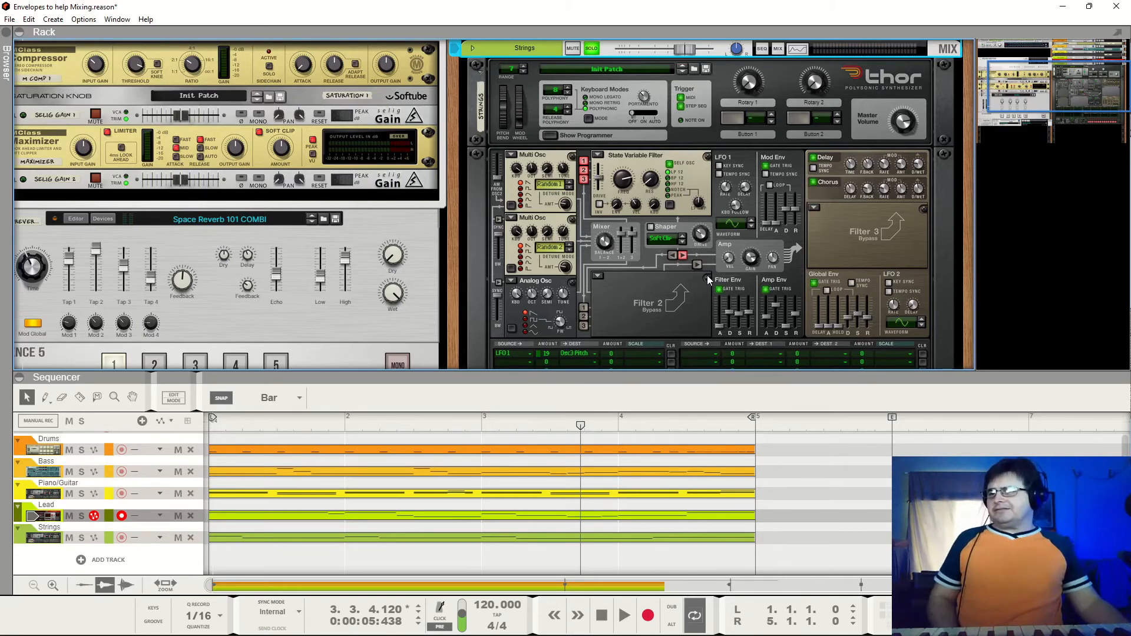
pyautogui.scroll(-3, 707, 275)
pyautogui.press('space')
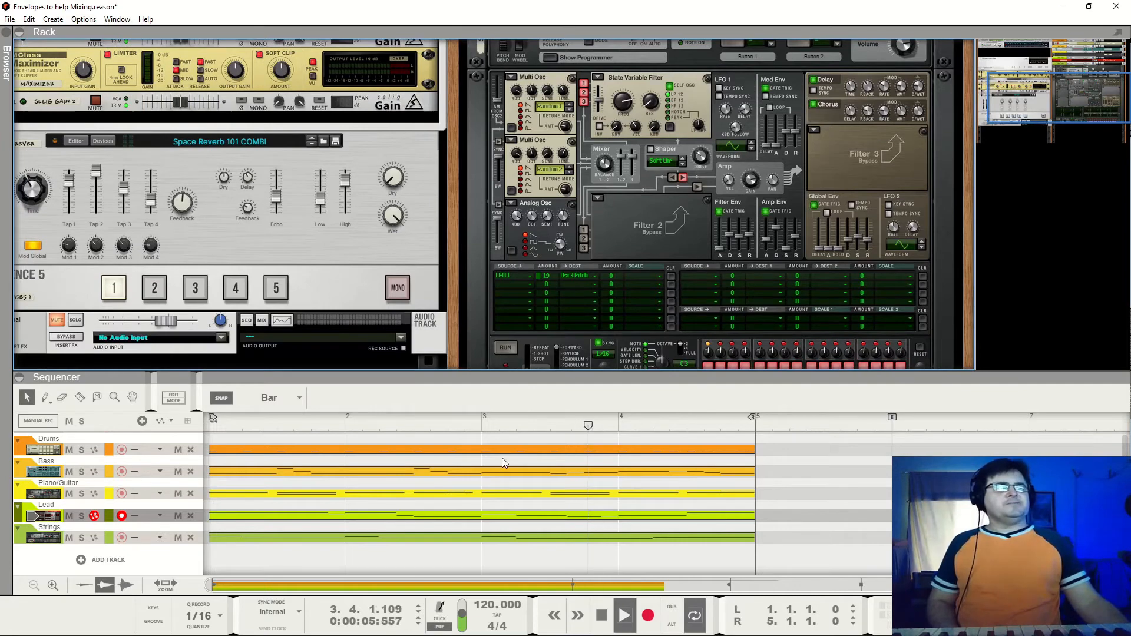
pyautogui.scroll(6, 596, 126)
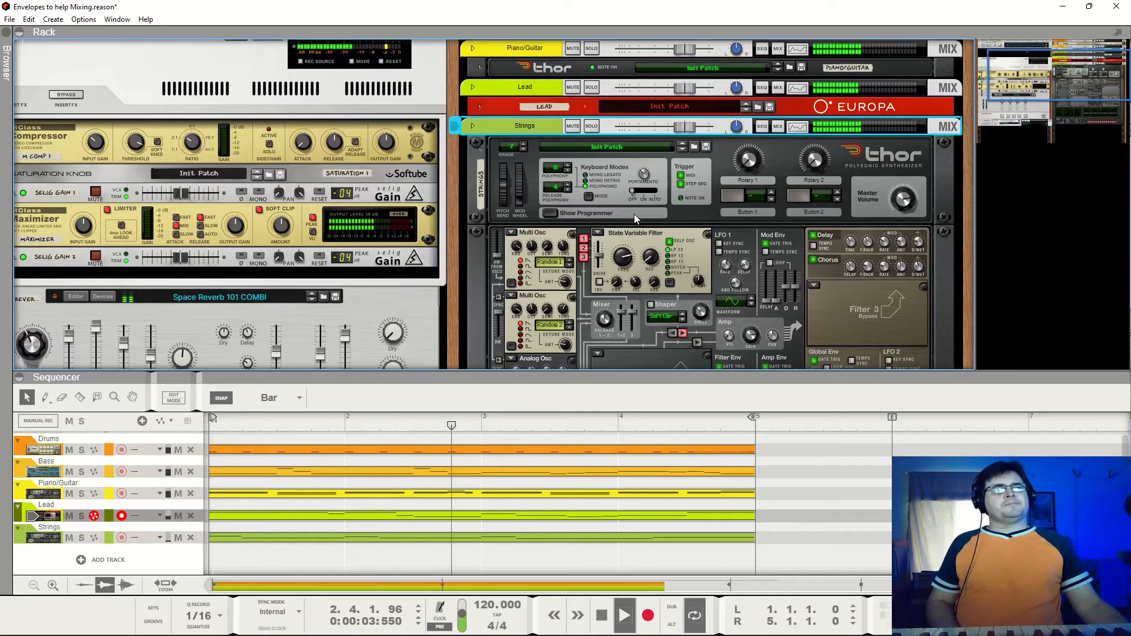
pyautogui.press('space')
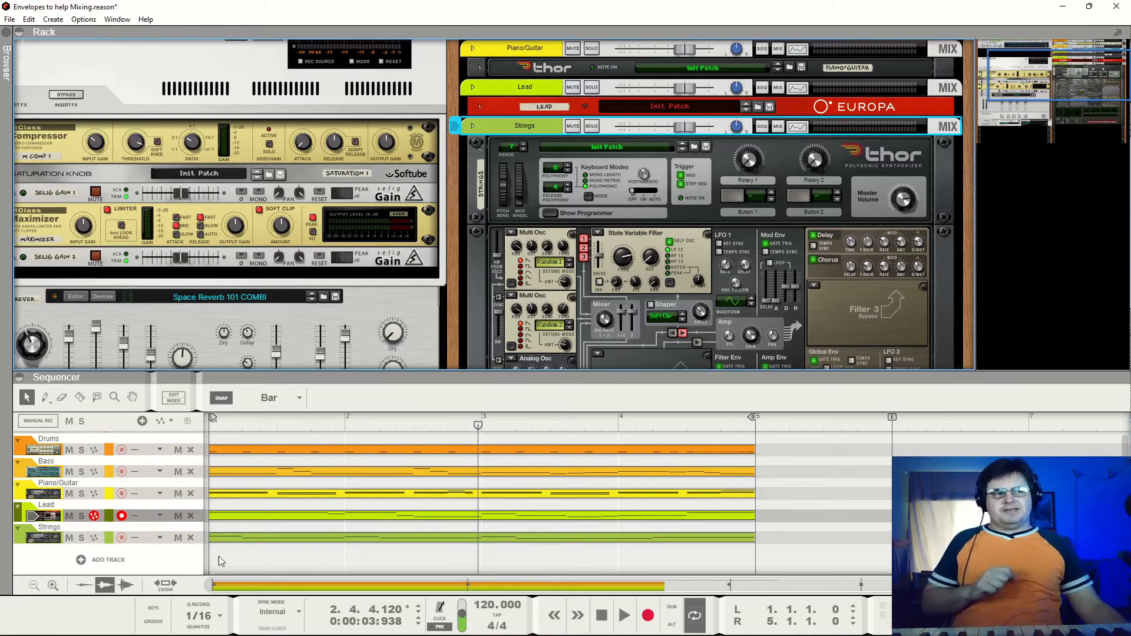
# Open the Strings clip for note editing, select all of its notes, and return to the arrangement
pyautogui.doubleClick(246, 535)
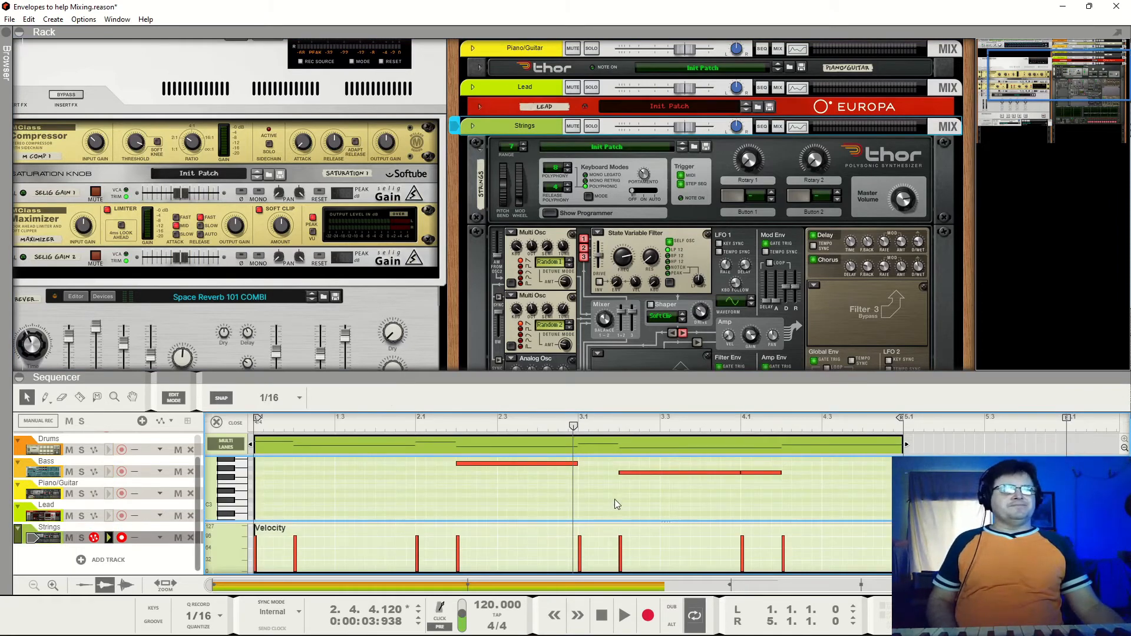
pyautogui.click(691, 474)
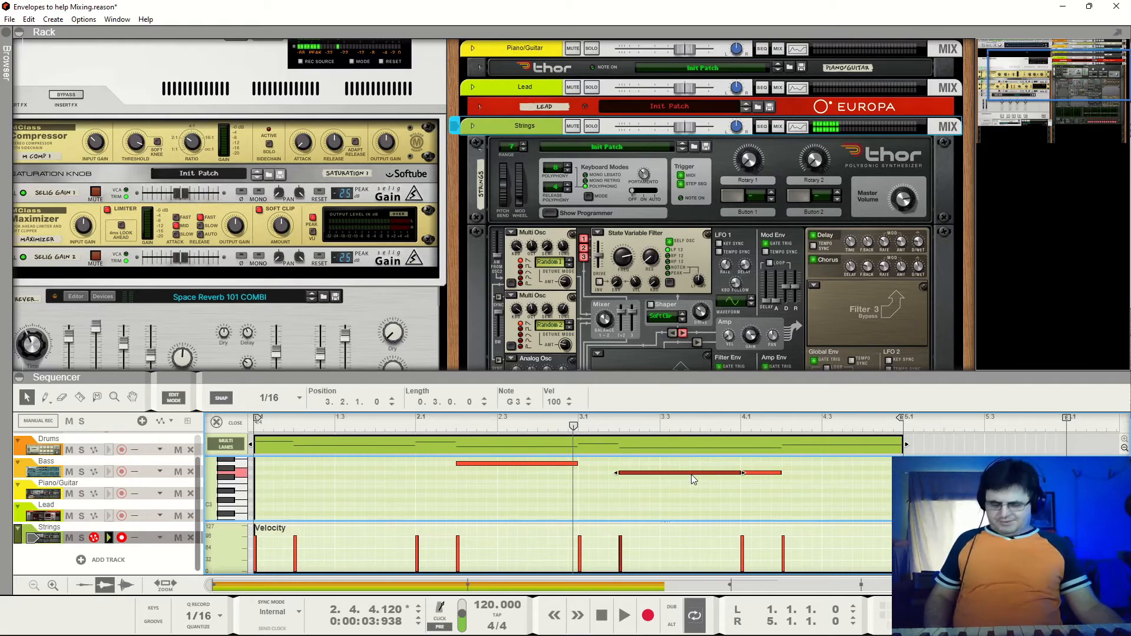
pyautogui.hotkey('ctrl', 'a')
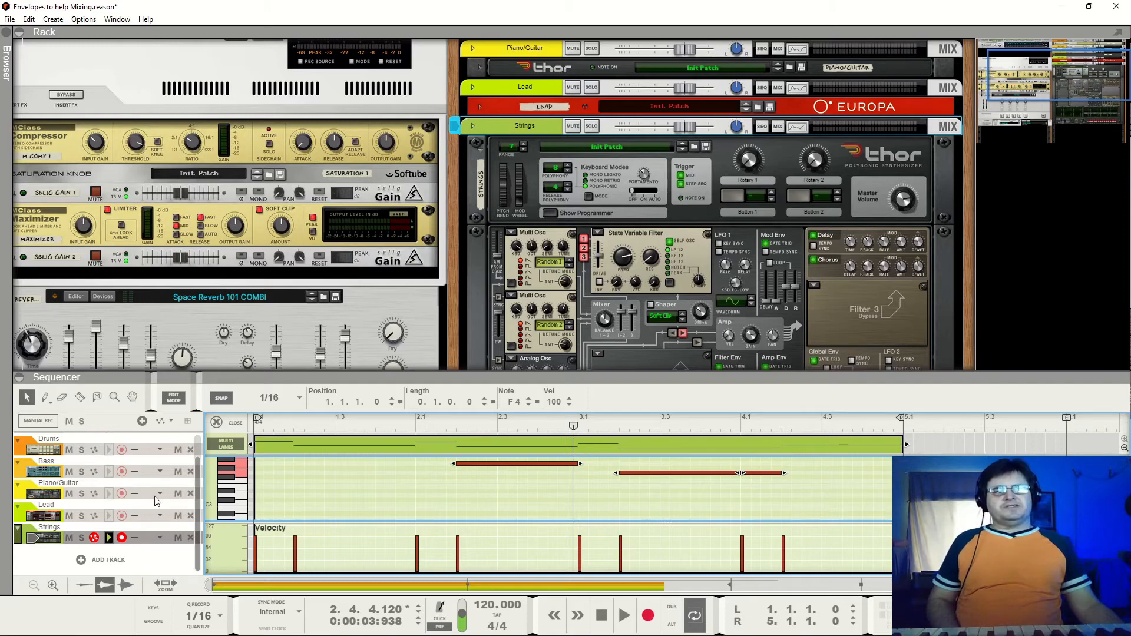
pyautogui.click(217, 425)
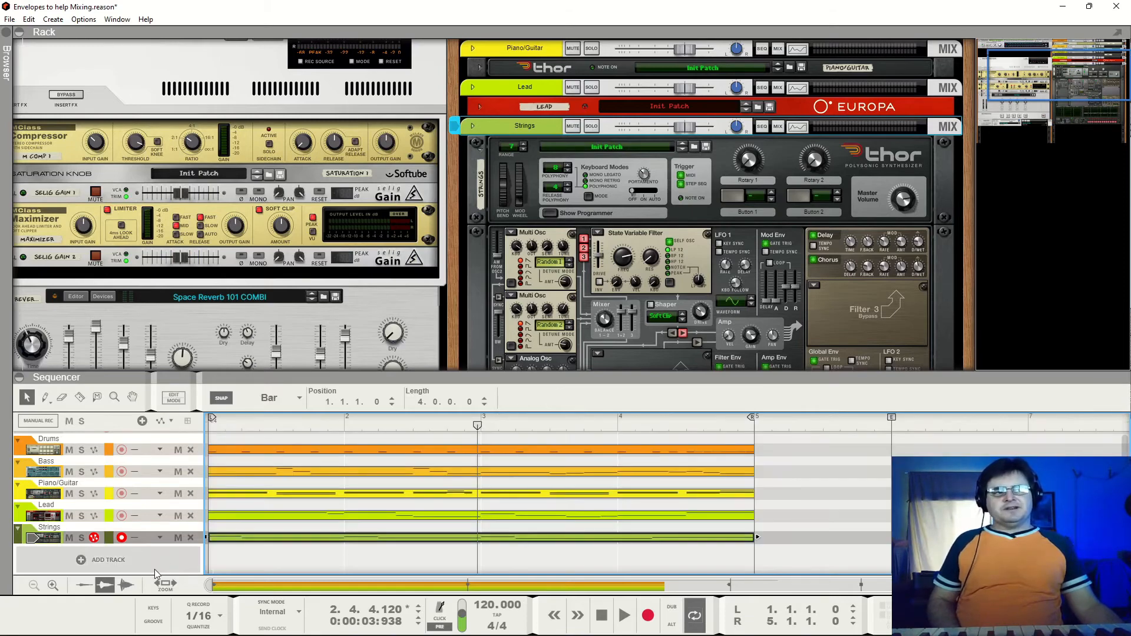
# Show the ReGroove Mixer and assign the Strings track to groove channel A1 (Straight)
pyautogui.click(154, 621)
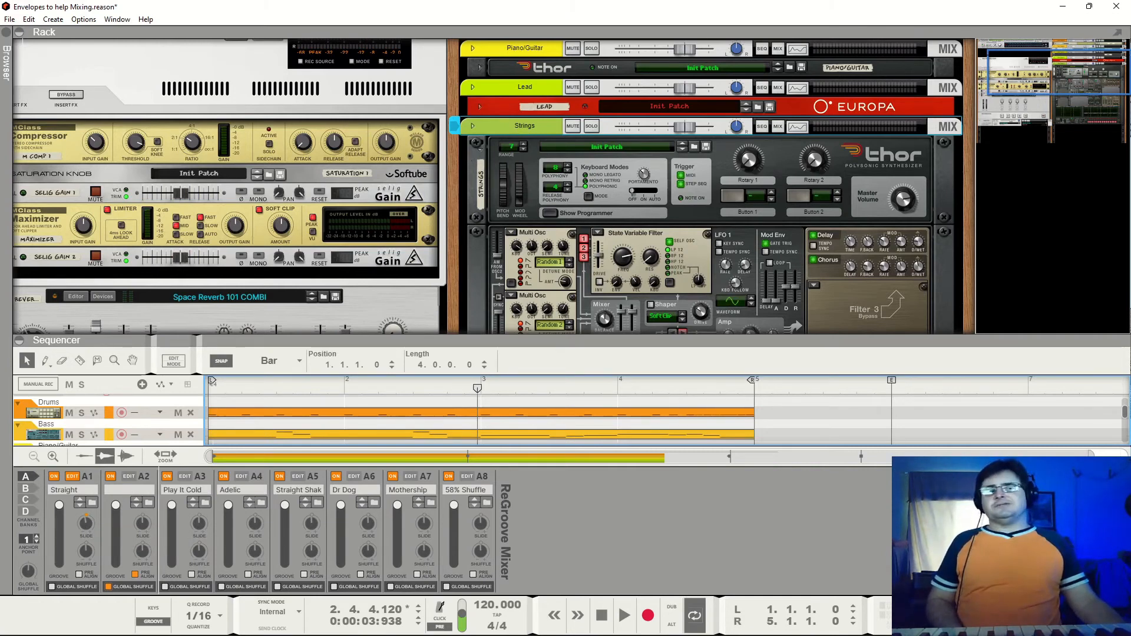
pyautogui.scroll(-3, 108, 419)
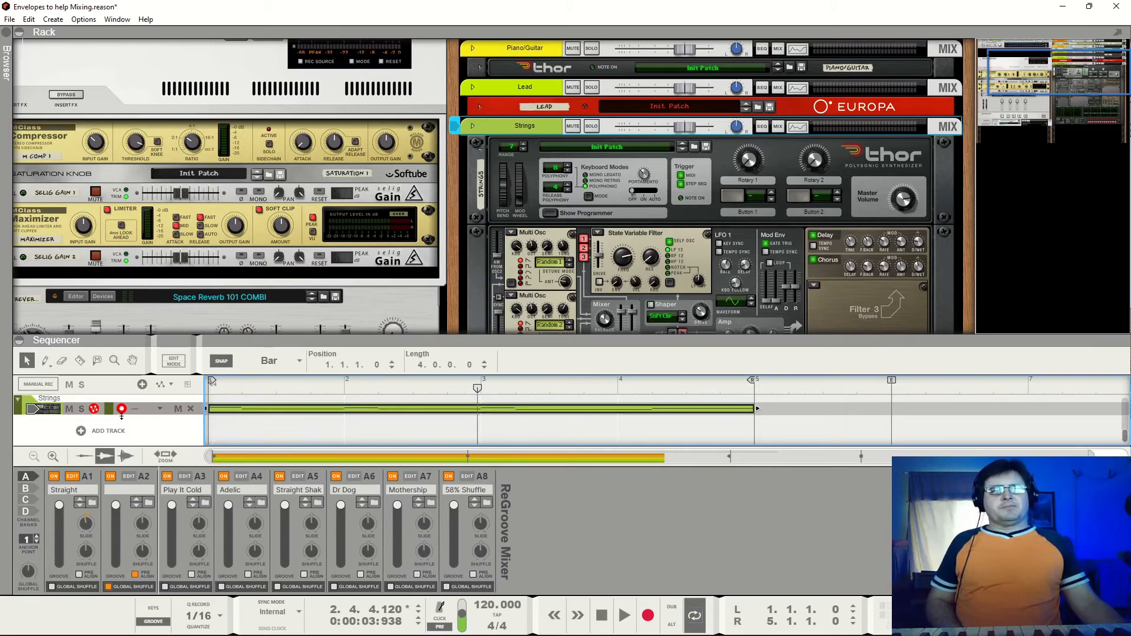
pyautogui.click(160, 409)
pyautogui.moveTo(191, 468)
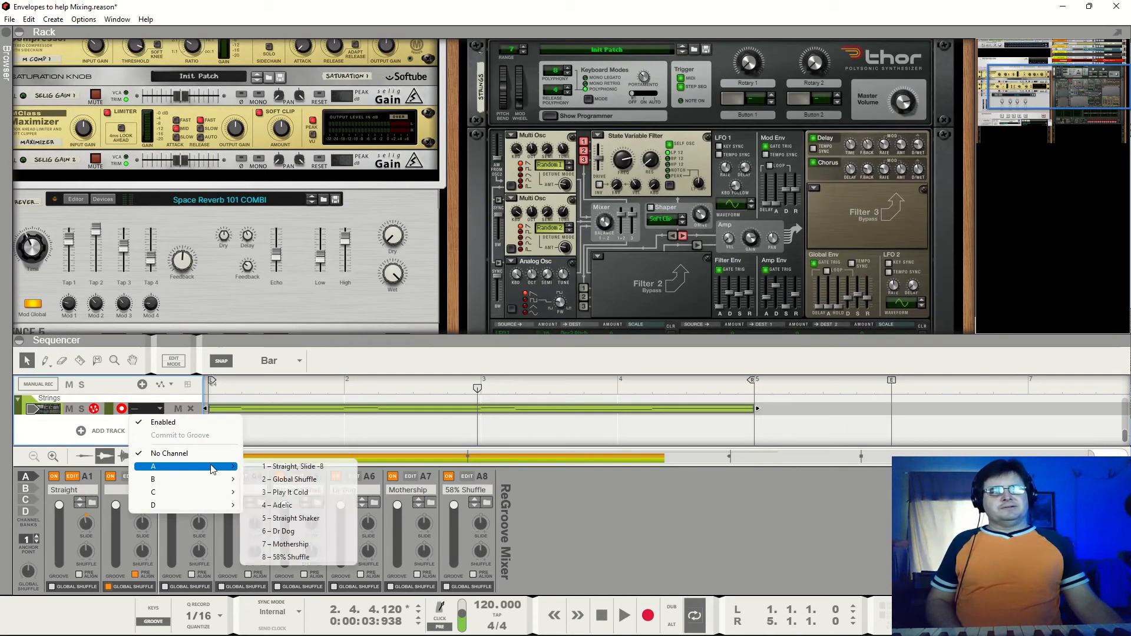
pyautogui.click(277, 466)
pyautogui.scroll(3, 175, 418)
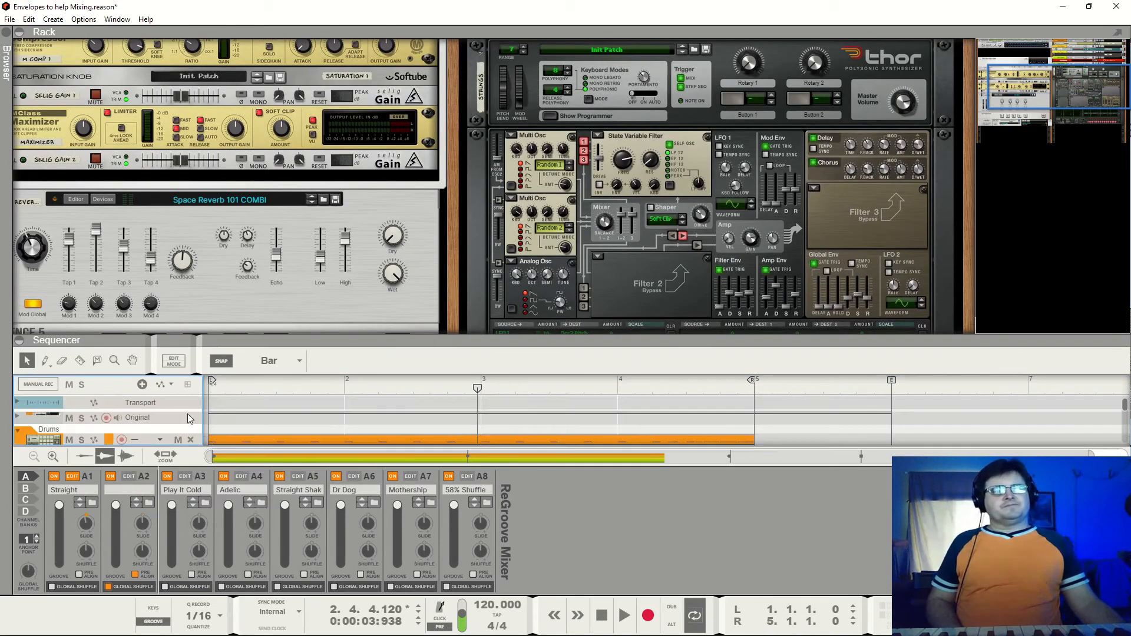
# Set the Slide of groove channel A1 to -25 ticks and play the mix to hear the timing shift
pyautogui.moveTo(87, 525); pyautogui.dragTo(86, 535)
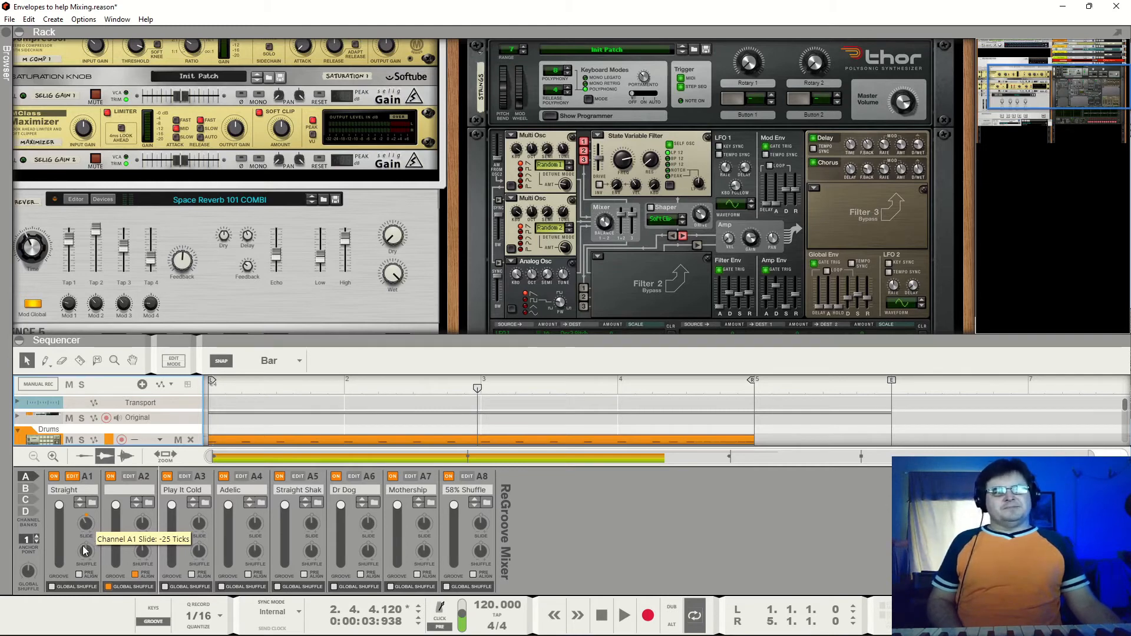
pyautogui.press('space')
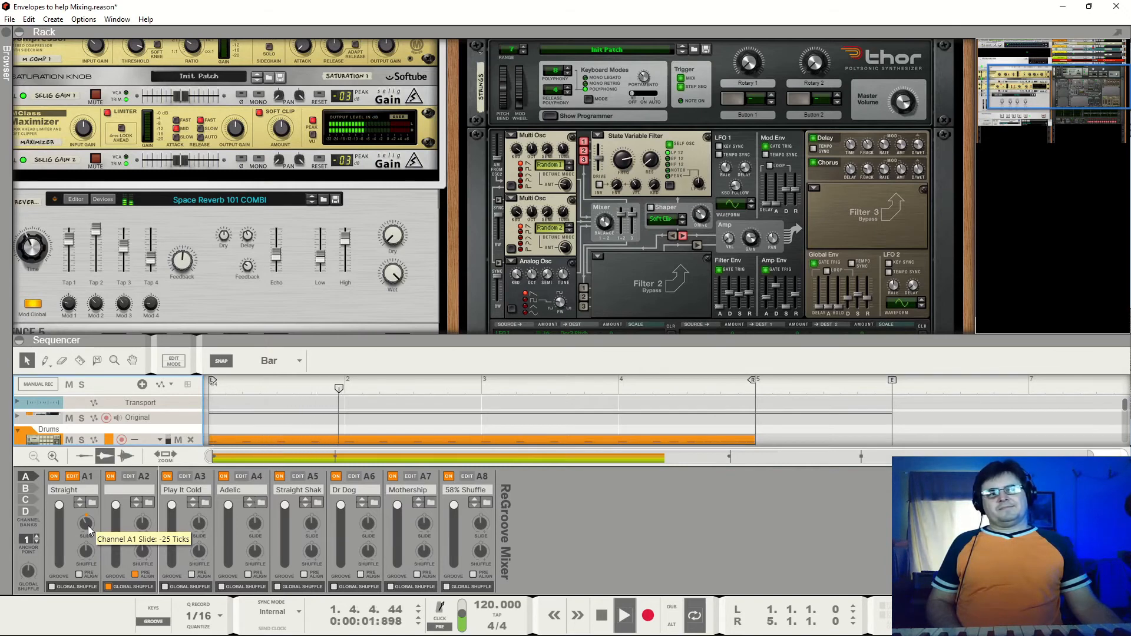
pyautogui.press('space')
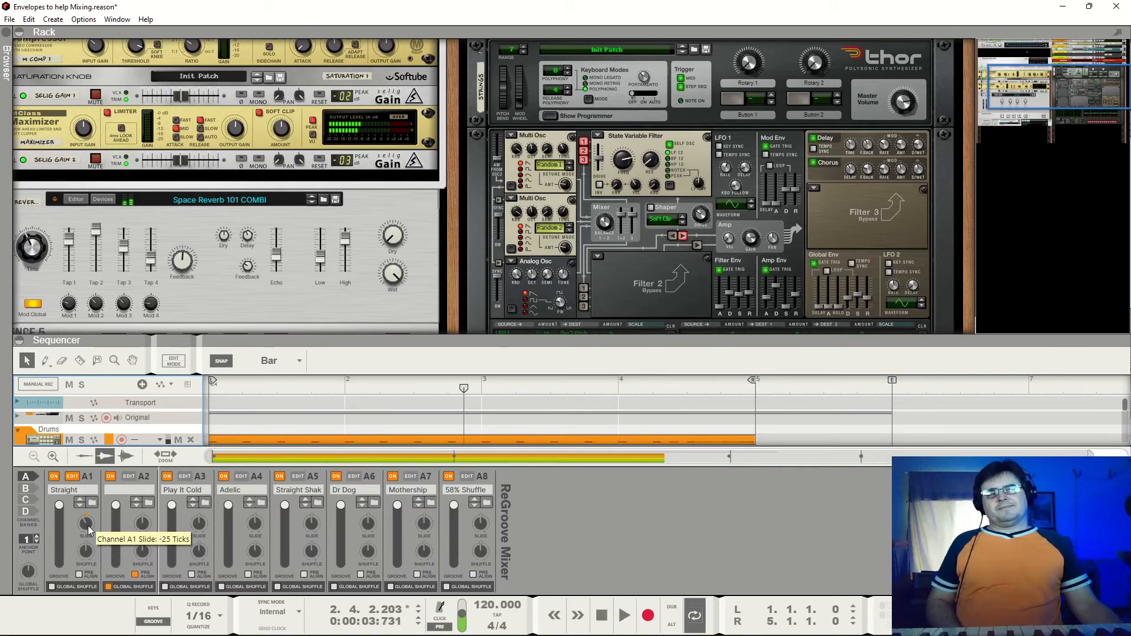
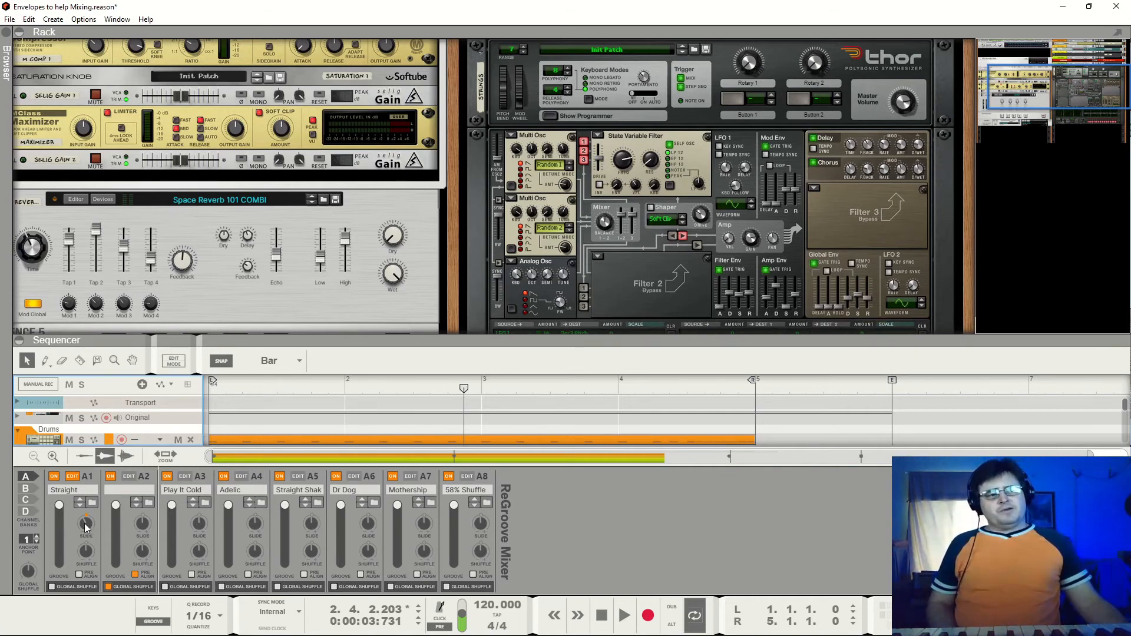
# Play the full mix, hide the ReGroove Mixer and fold the Strings Thor in the rack
pyautogui.moveTo(86, 526)
pyautogui.press('space')
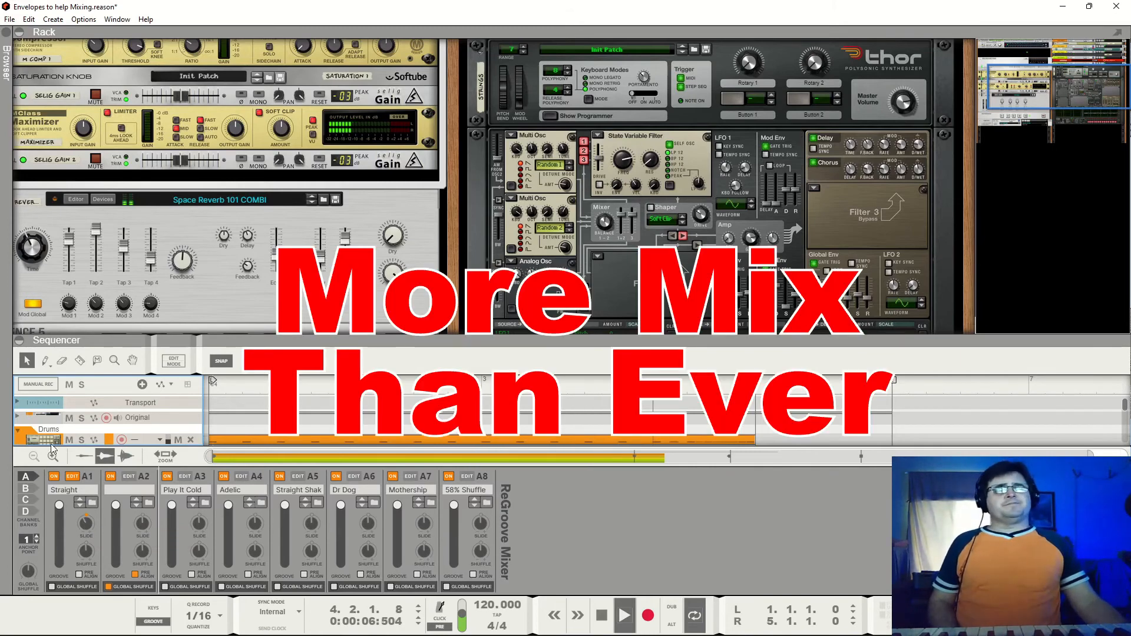
pyautogui.click(153, 621)
pyautogui.scroll(3, 525, 245)
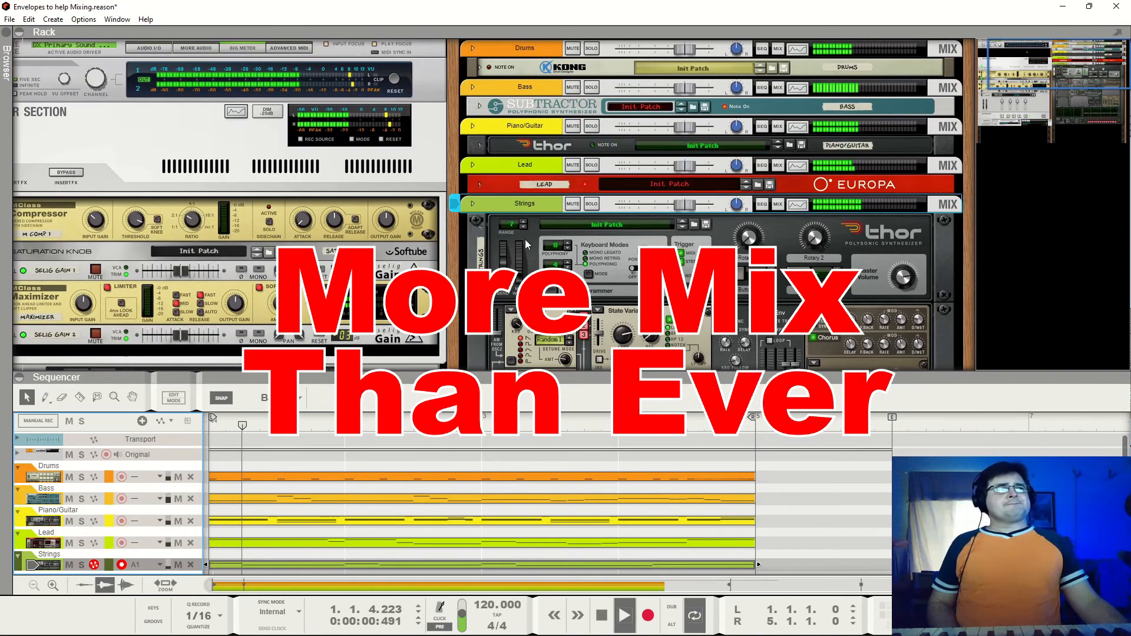
pyautogui.click(480, 227)
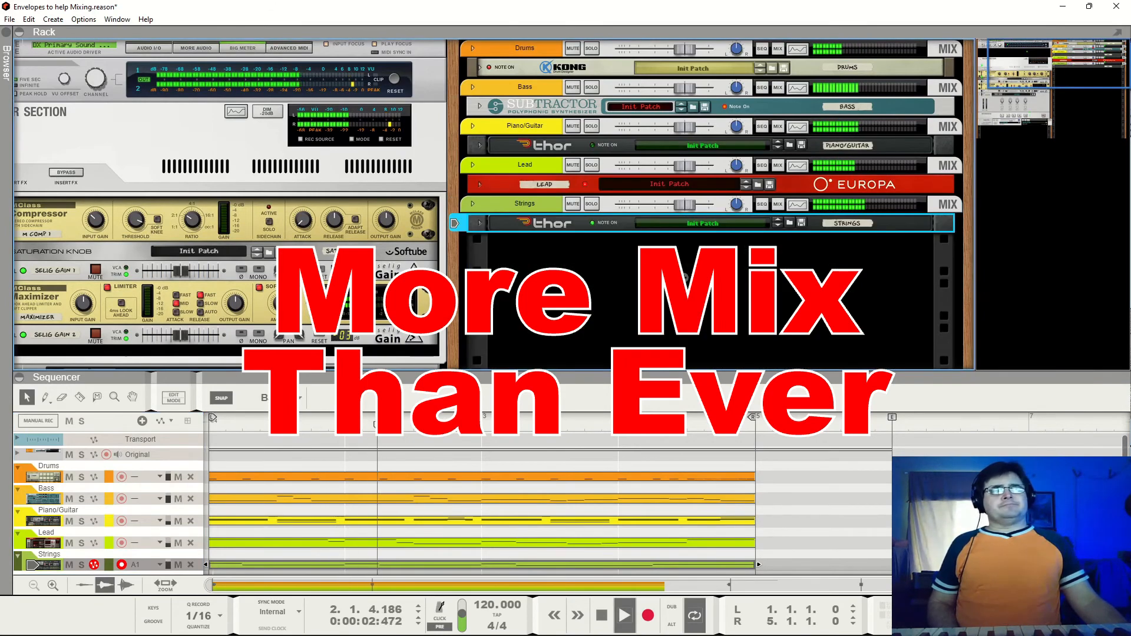
# Compare against the original by switching the reference device to input 2, return it to input 1 and replay the mix
pyautogui.scroll(-3, 215, 272)
pyautogui.click(155, 331)
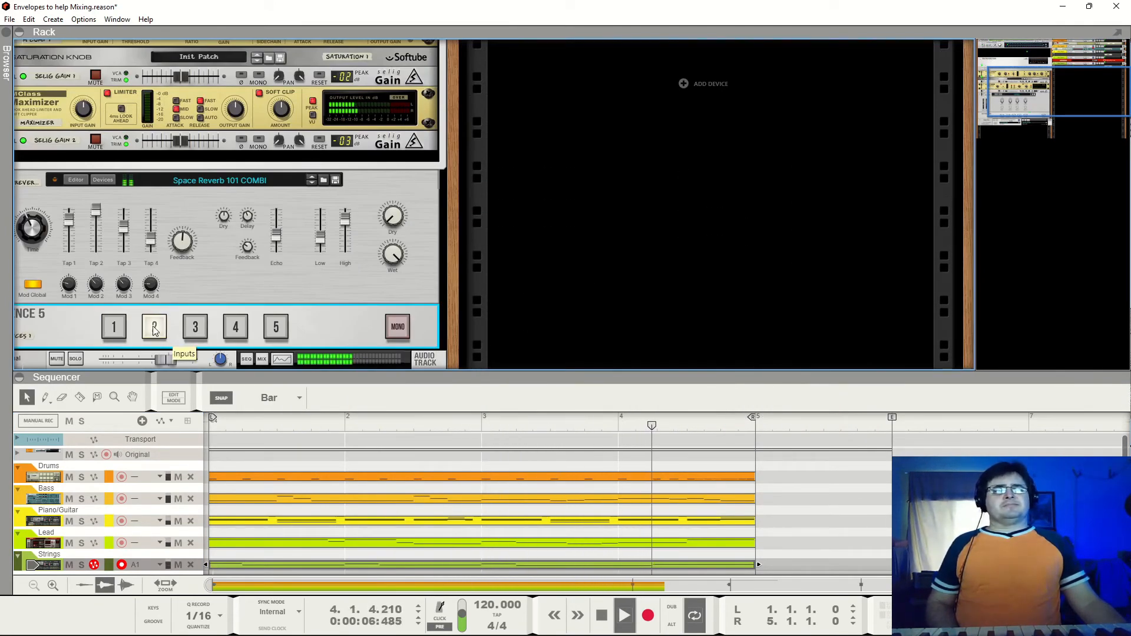
pyautogui.press('space')
pyautogui.click(115, 328)
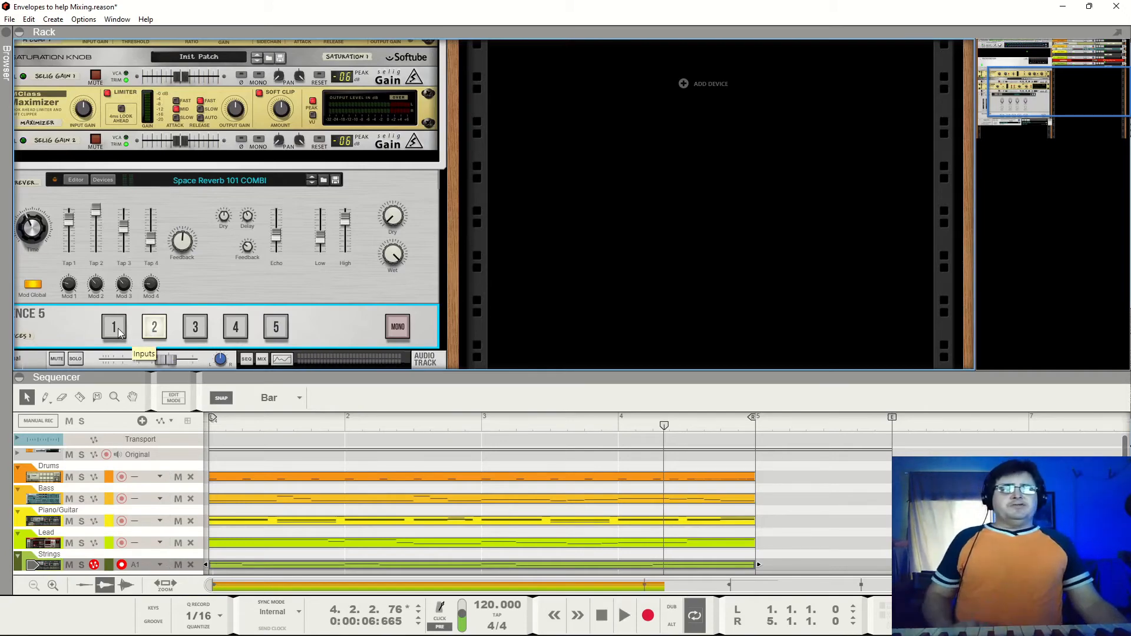
pyautogui.scroll(4, 511, 321)
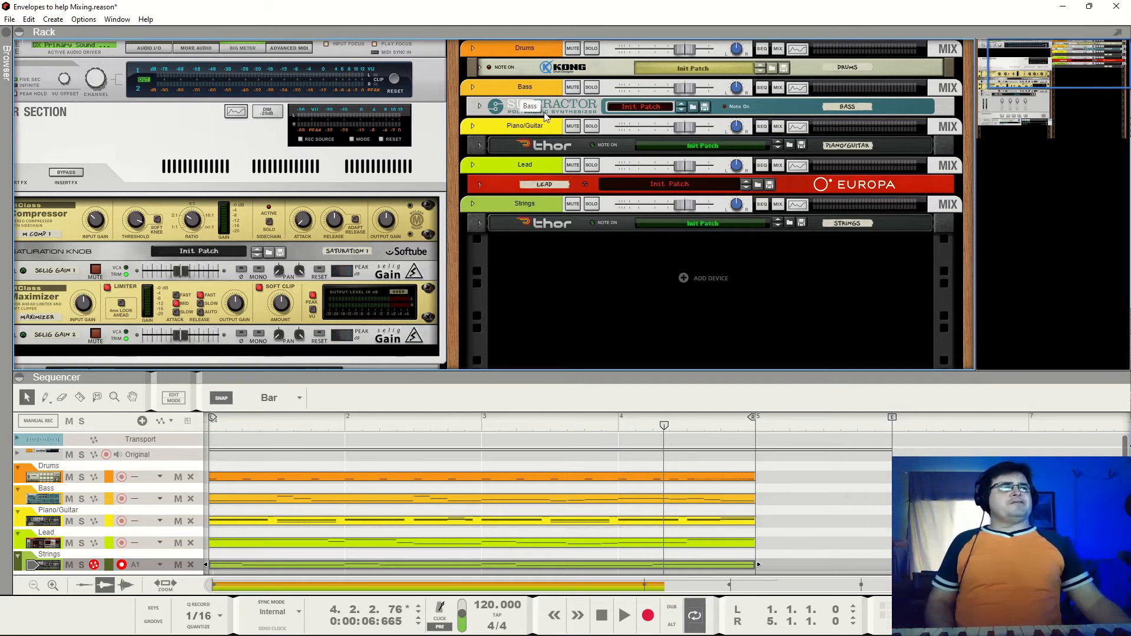
pyautogui.press('space')
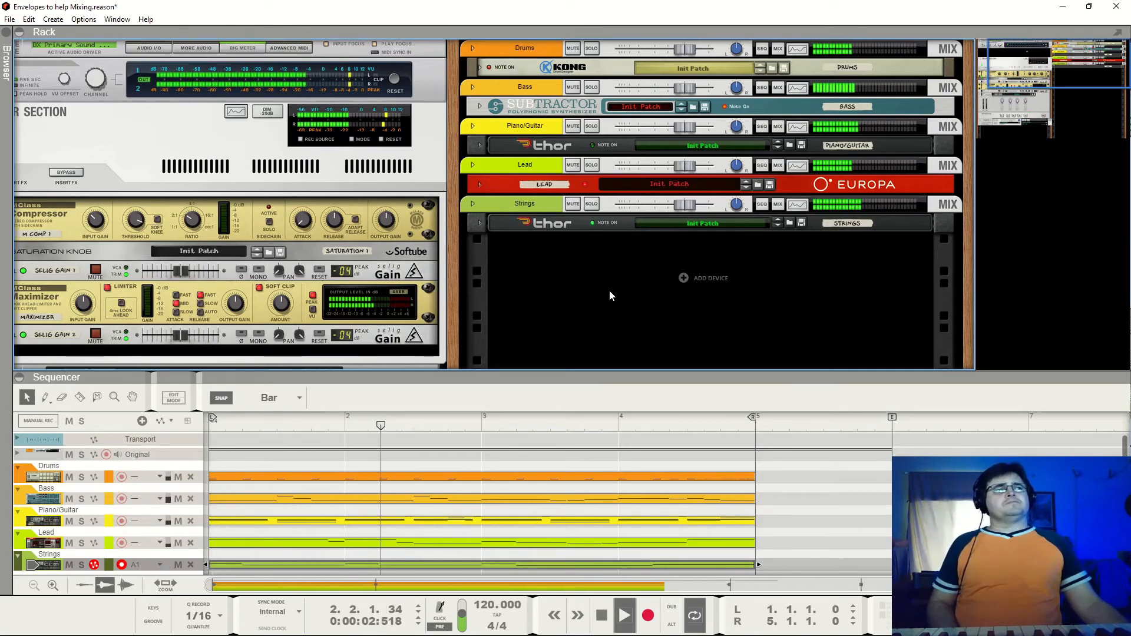
pyautogui.scroll(-6, 596, 288)
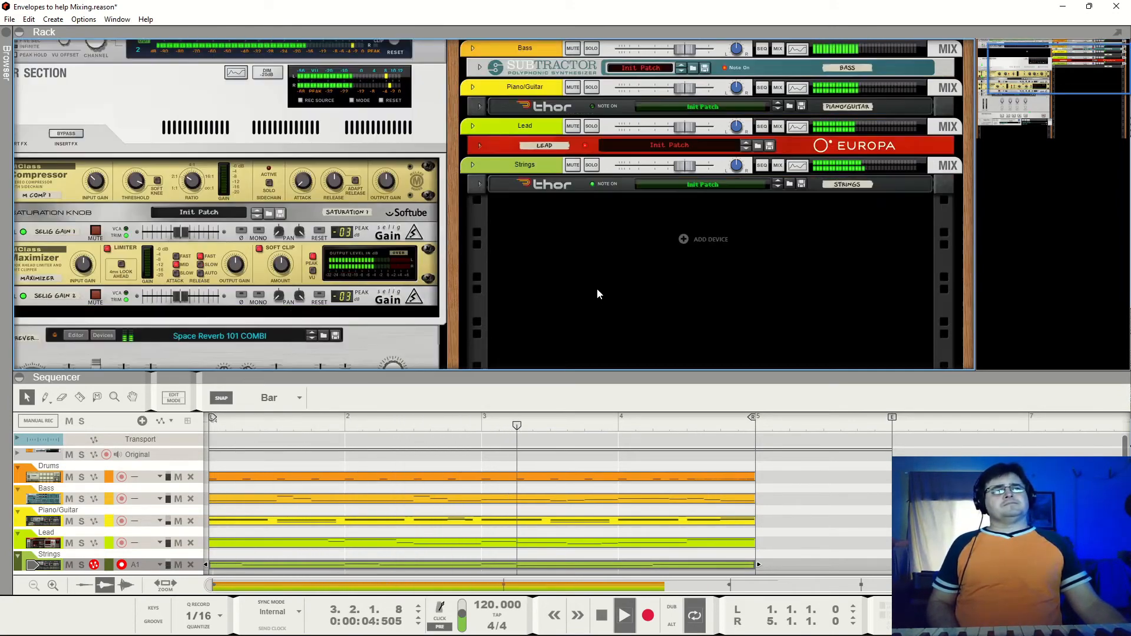
# Switch the reference device to input 2, play the original mix for comparison, stop playback and return to input 1
pyautogui.press('space')
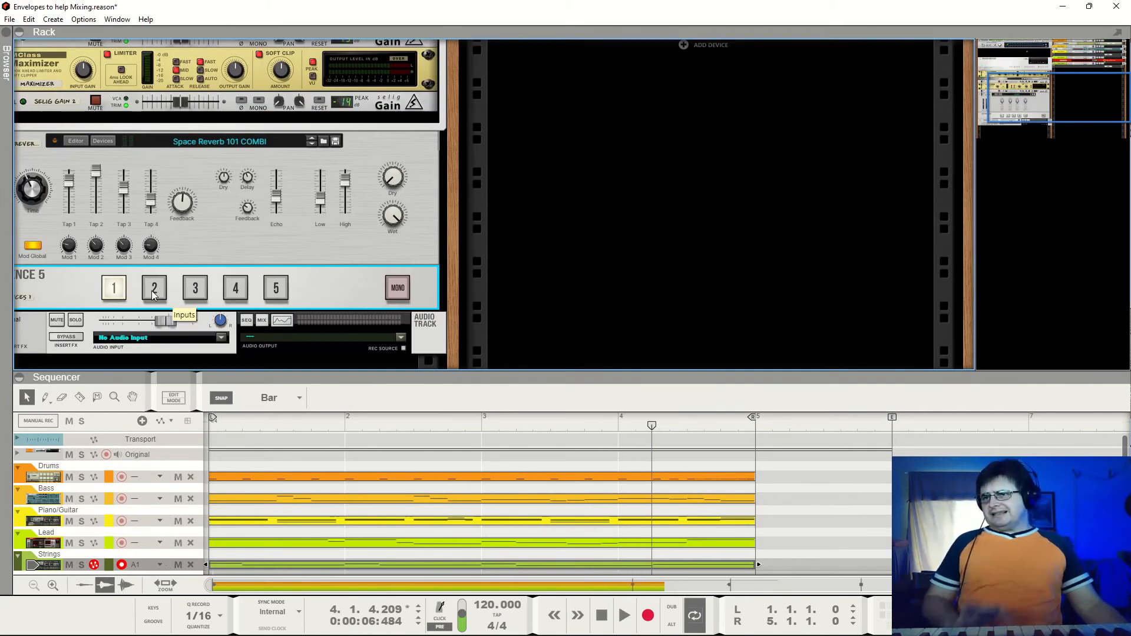
pyautogui.press('space')
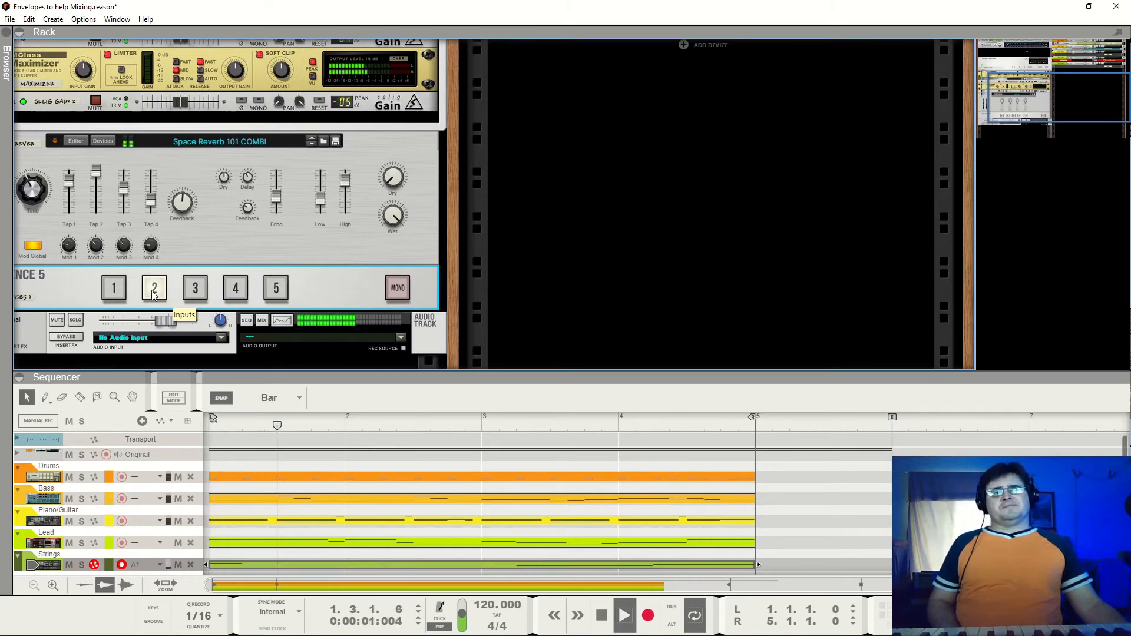
pyautogui.press('space')
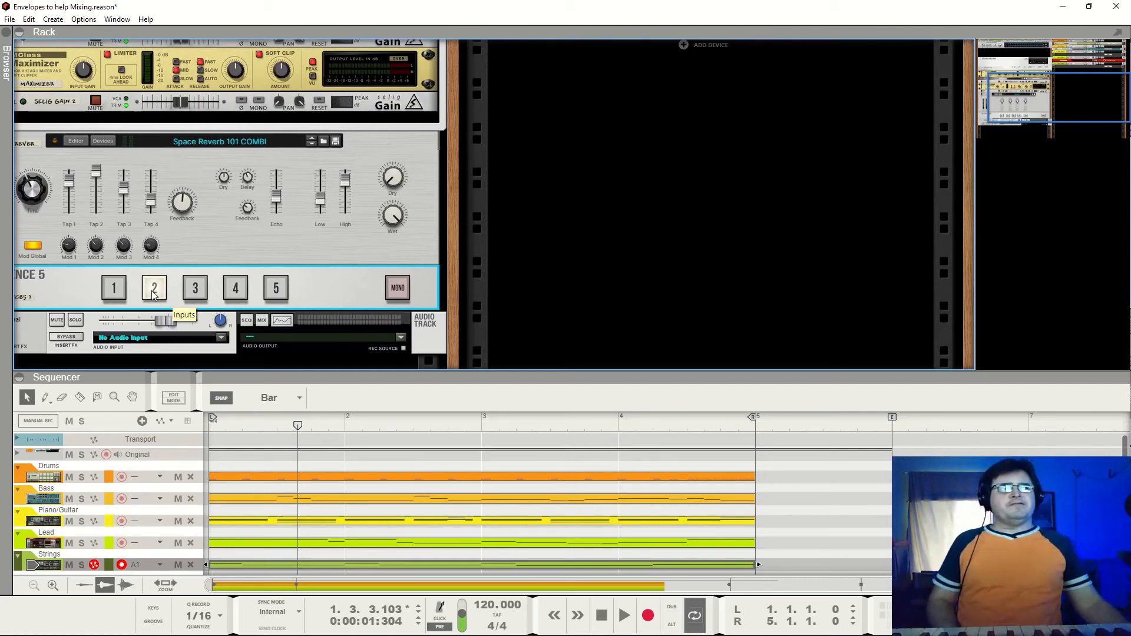
pyautogui.click(107, 292)
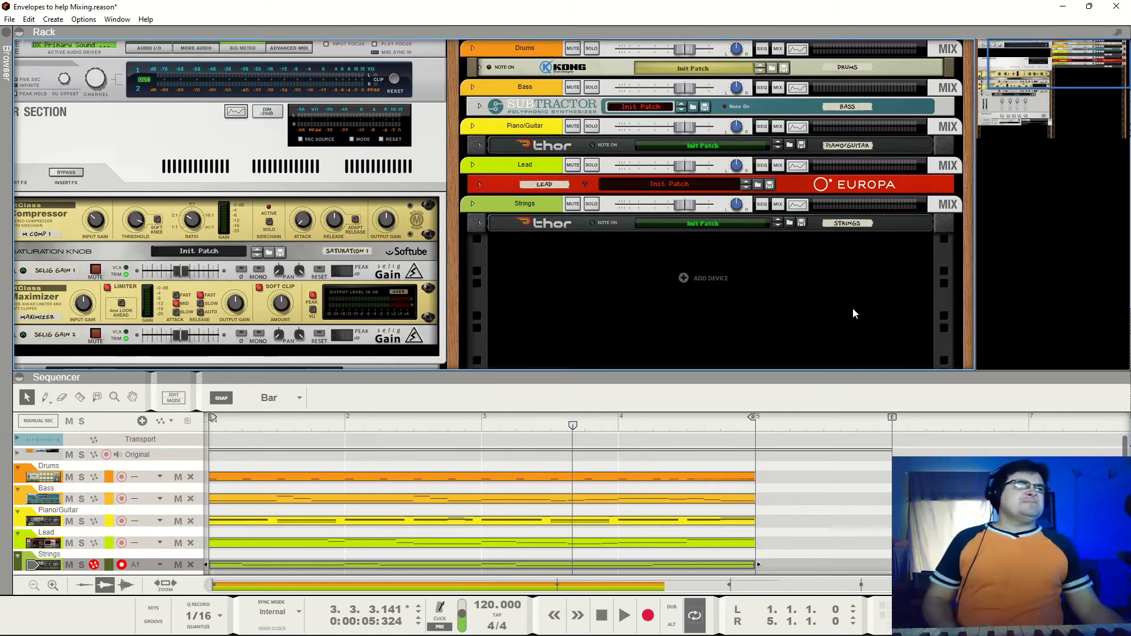
# Unfold the Strings Thor to review its Amp Env release setting and fold it again
pyautogui.click(480, 227)
pyautogui.click(480, 225)
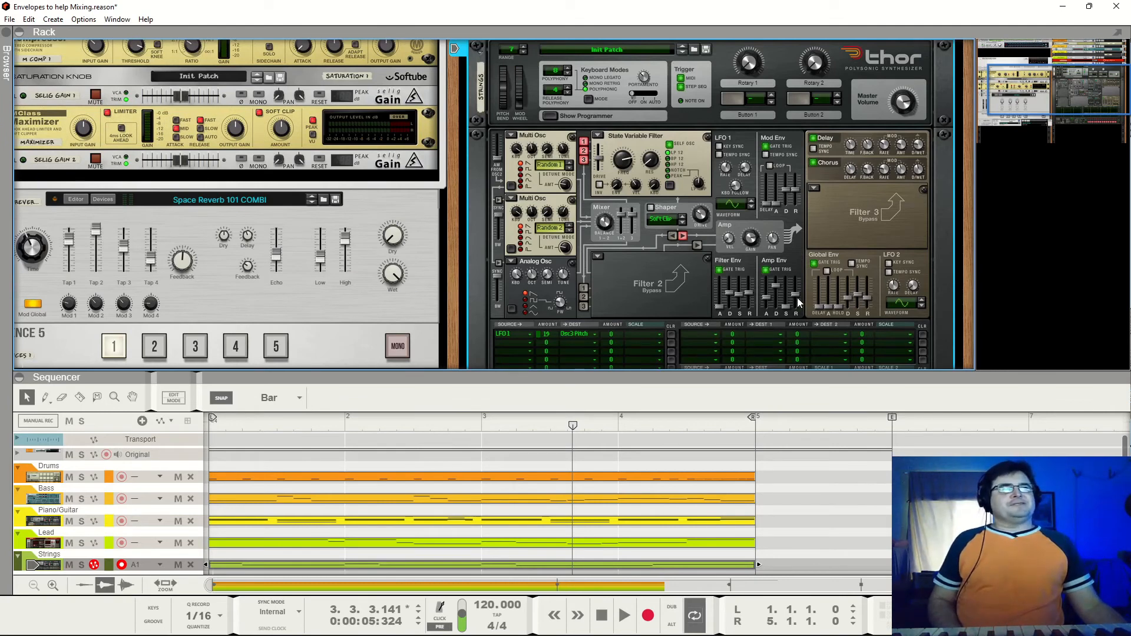
pyautogui.moveTo(797, 298)
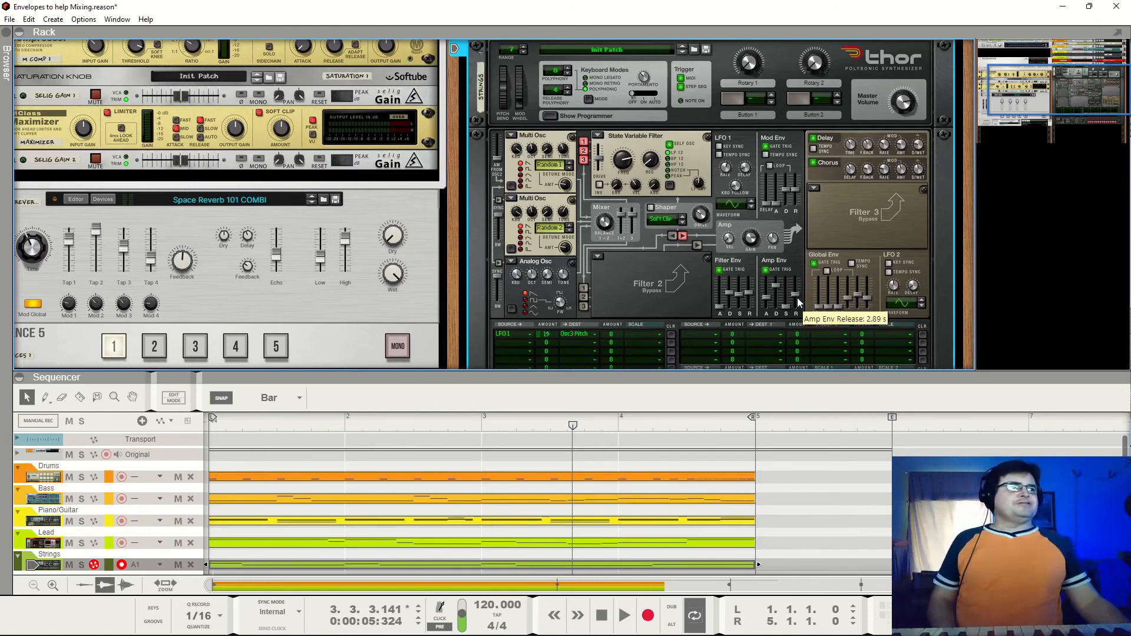
pyautogui.click(548, 116)
pyautogui.scroll(3, 620, 246)
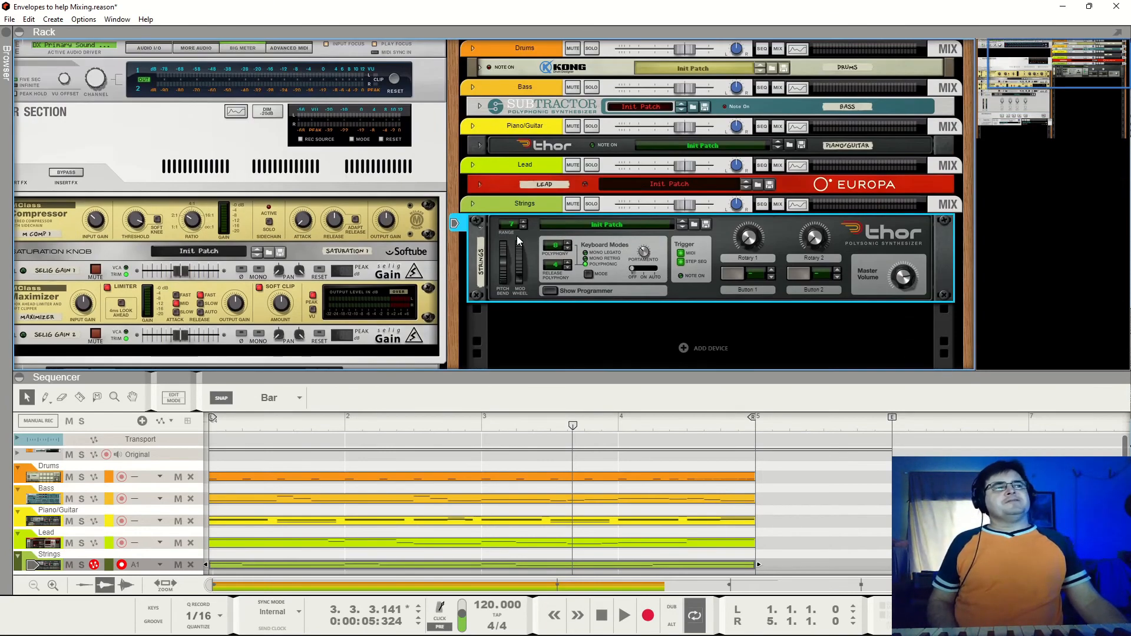
pyautogui.click(479, 223)
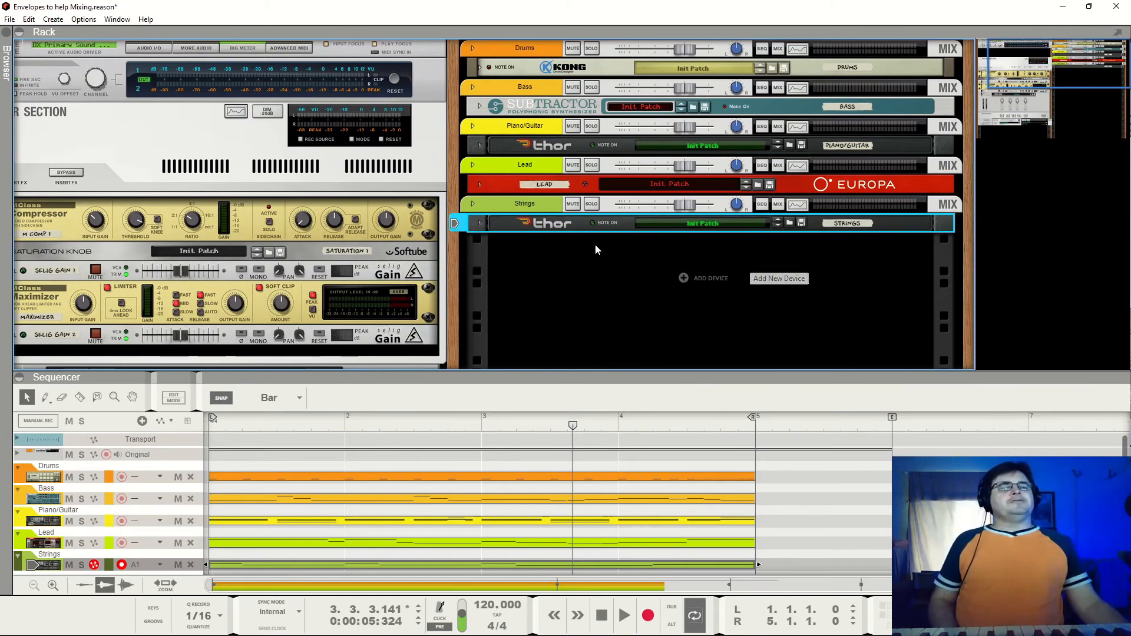
pyautogui.scroll(-3, 646, 301)
pyautogui.scroll(3, 648, 284)
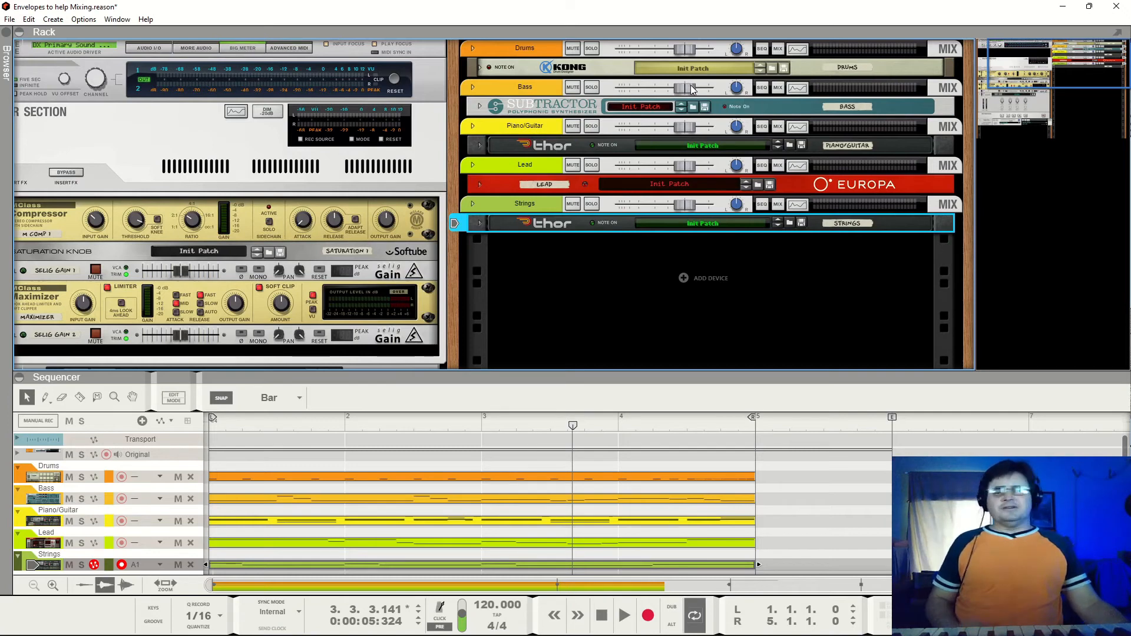
# Play the current full mix to check how the five tracks sit together, and stop playback
pyautogui.moveTo(692, 88)
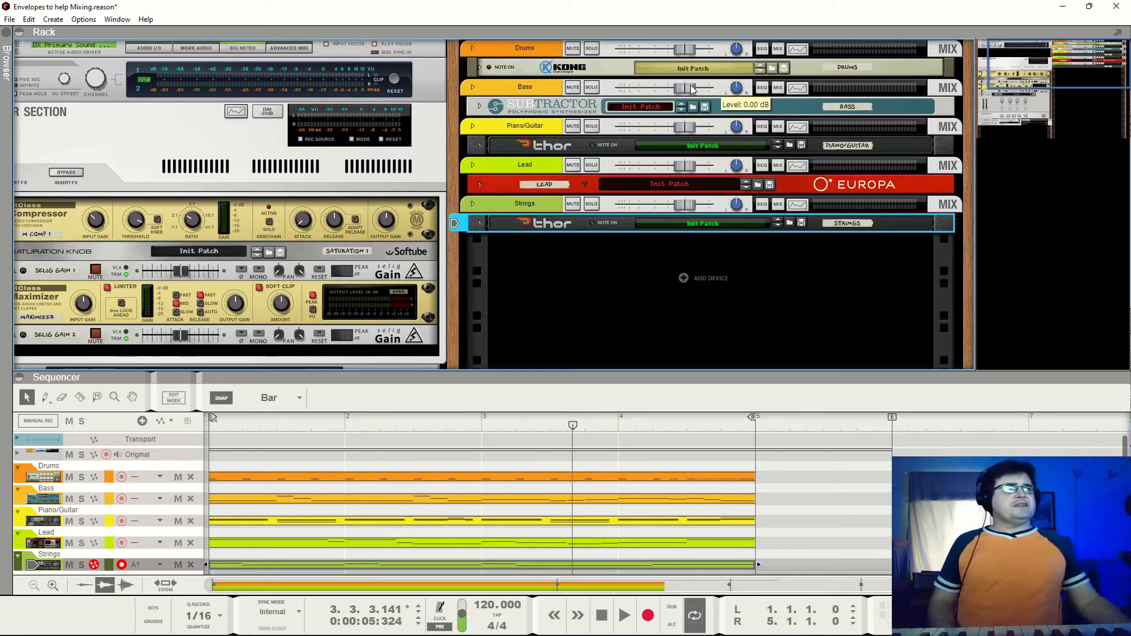
pyautogui.press('space')
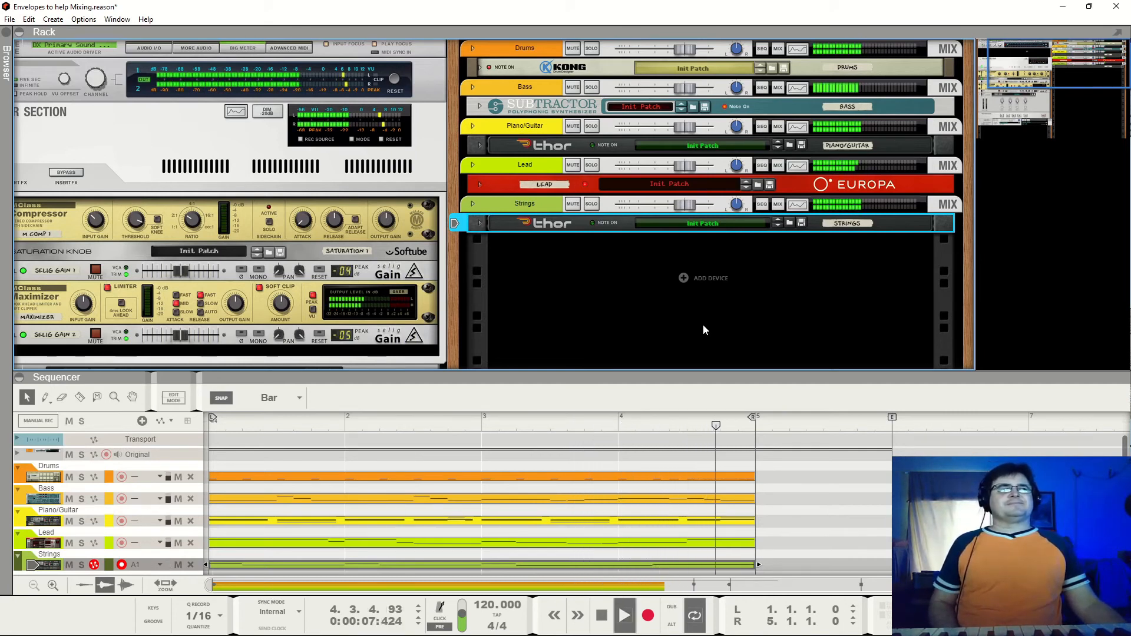
pyautogui.click(602, 623)
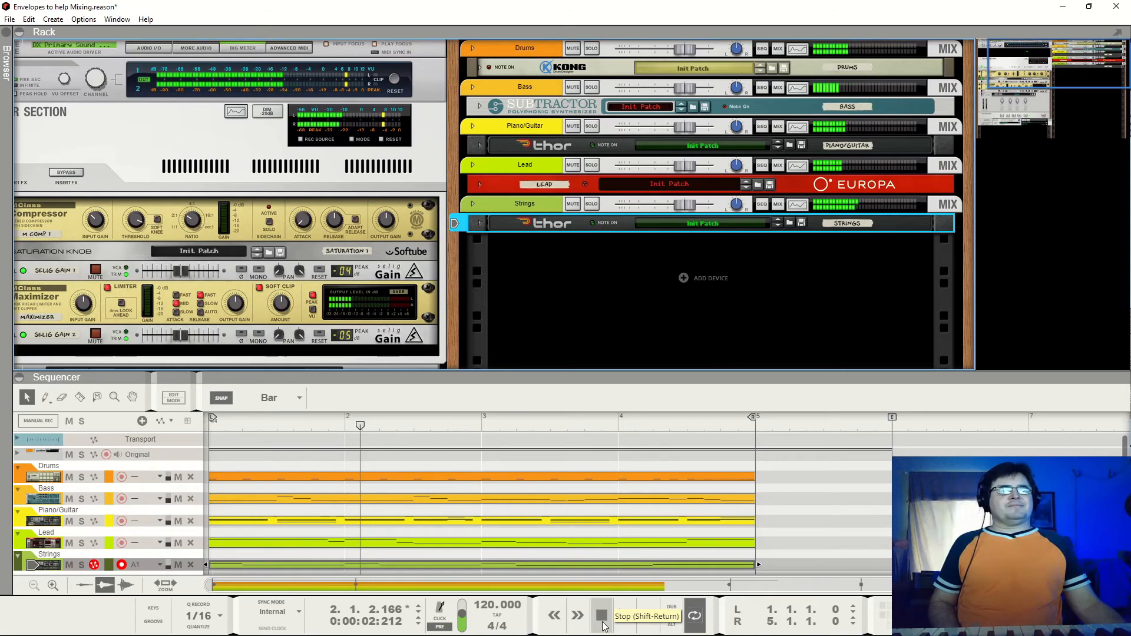
# Unfold the Drums Kong, play the mix briefly, select the Drum 1 pad and show its drum module and FX section
pyautogui.click(480, 68)
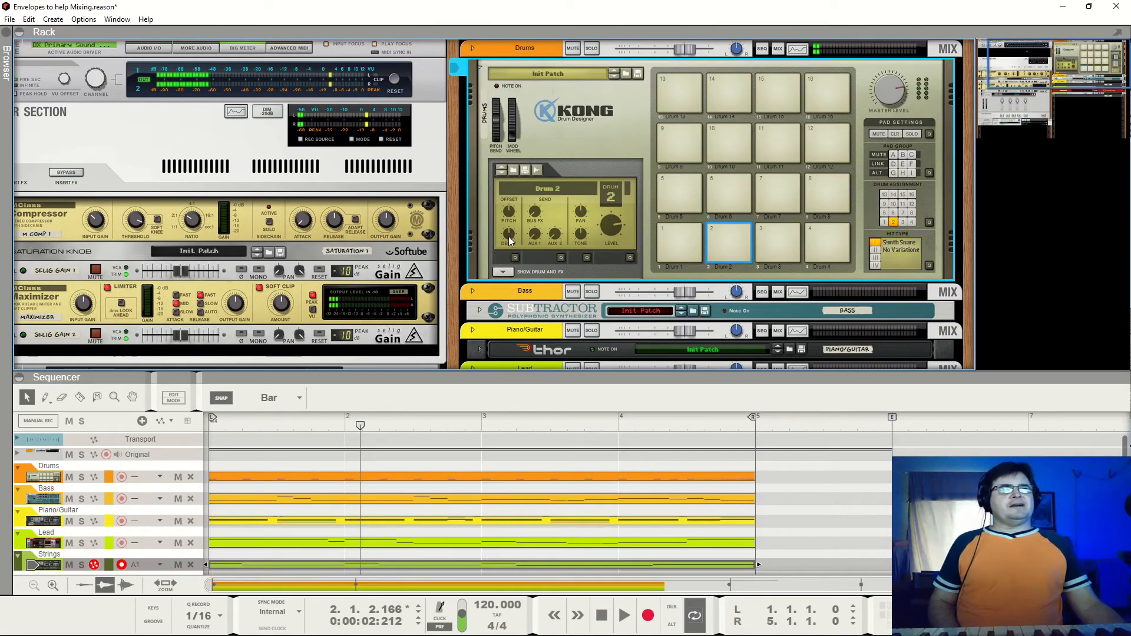
pyautogui.press('space')
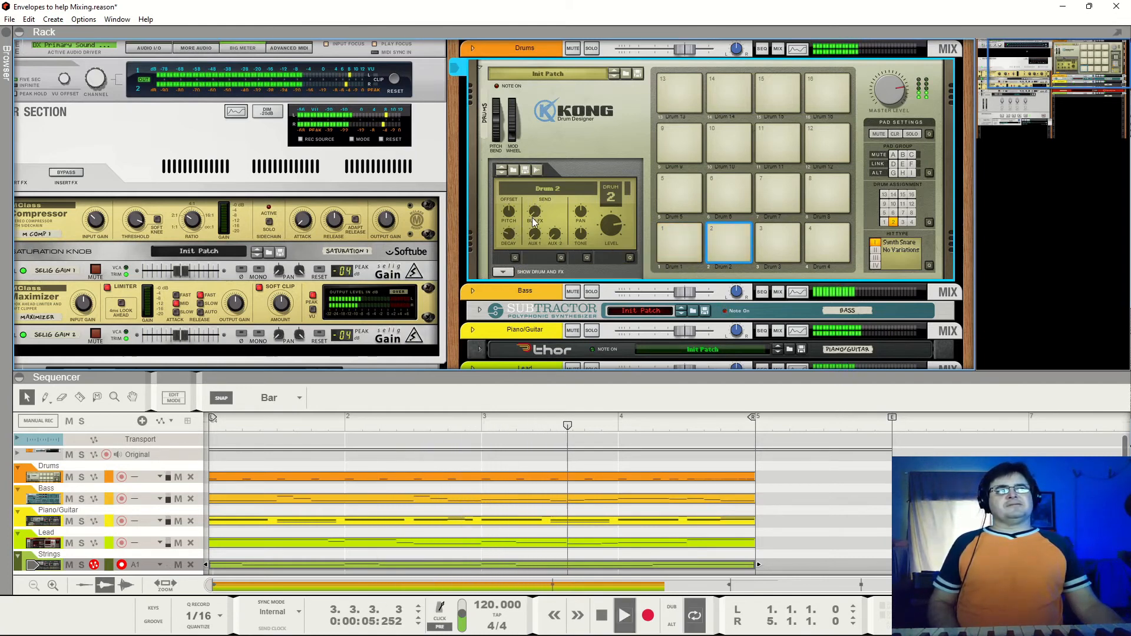
pyautogui.press('space')
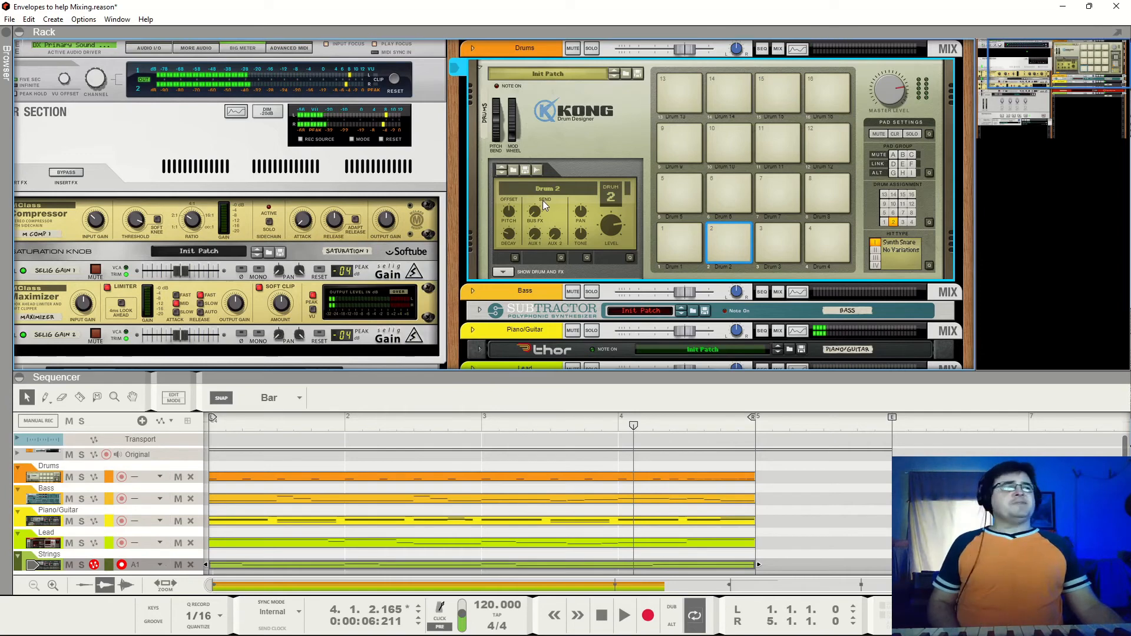
pyautogui.click(679, 257)
pyautogui.scroll(-3, 642, 151)
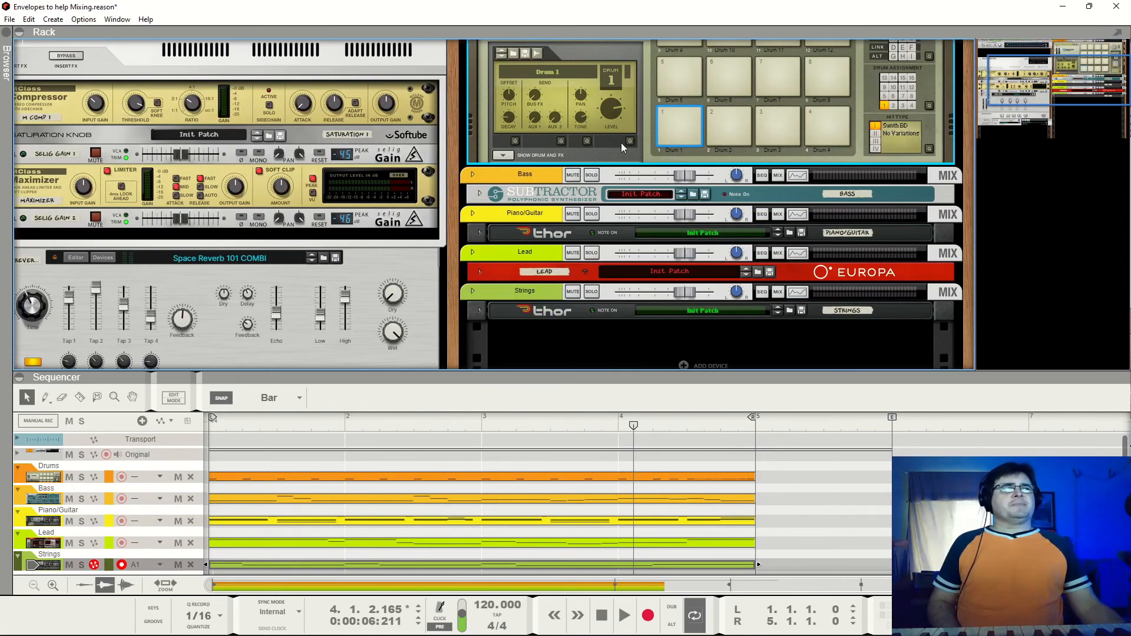
pyautogui.click(498, 155)
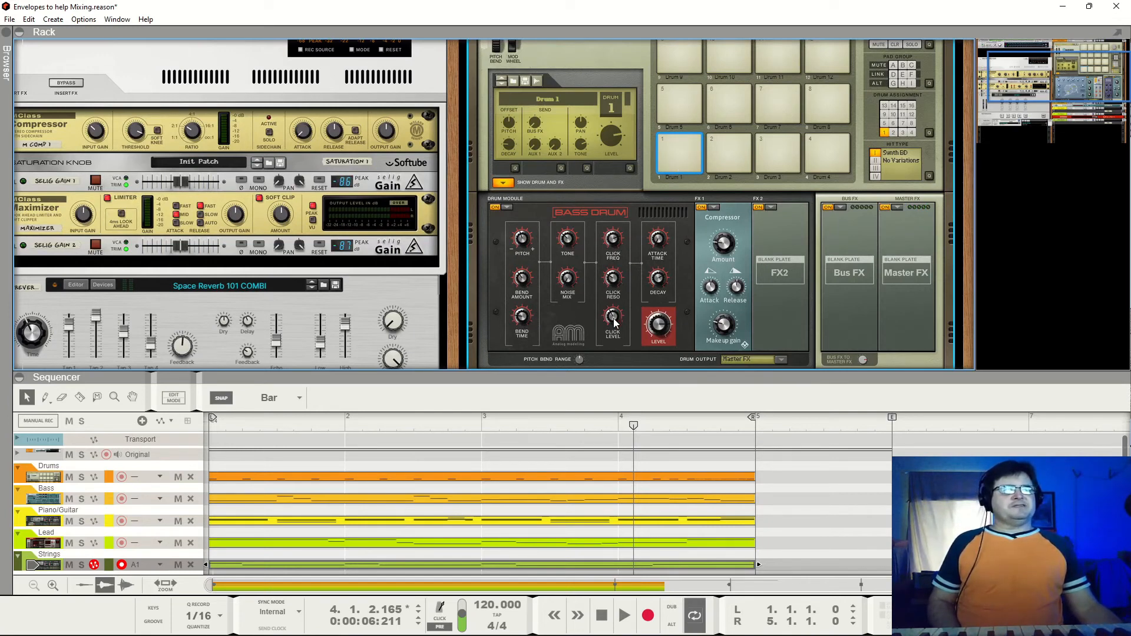
# Audition the bass drum on the Drum 1 pad and hear it within the playing mix
pyautogui.click(701, 207)
pyautogui.click(671, 141)
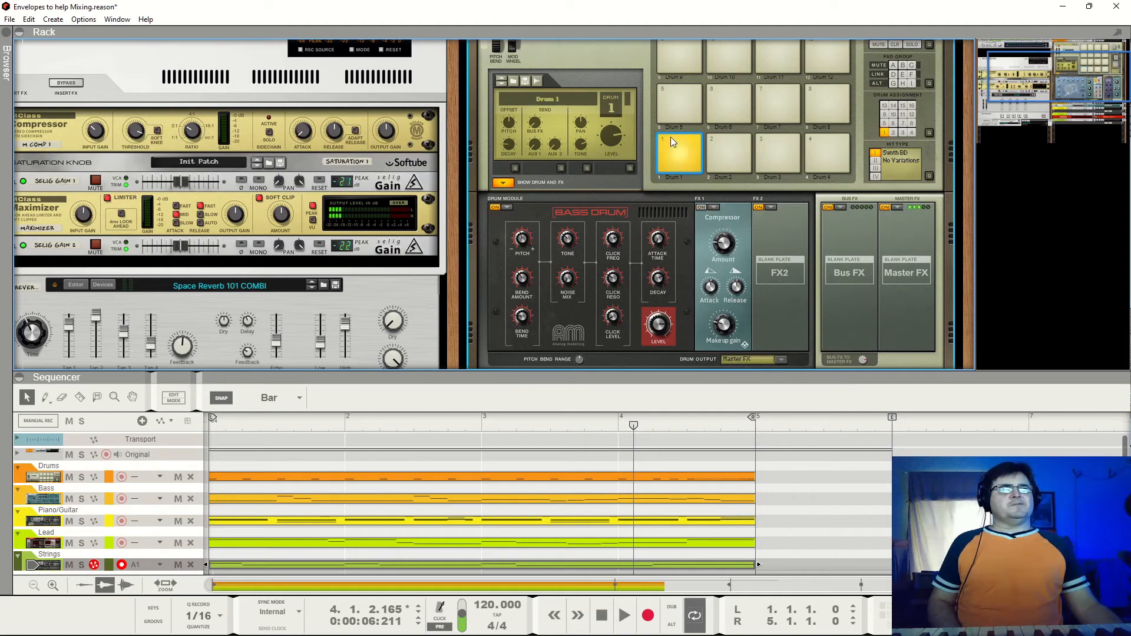
pyautogui.click(690, 146)
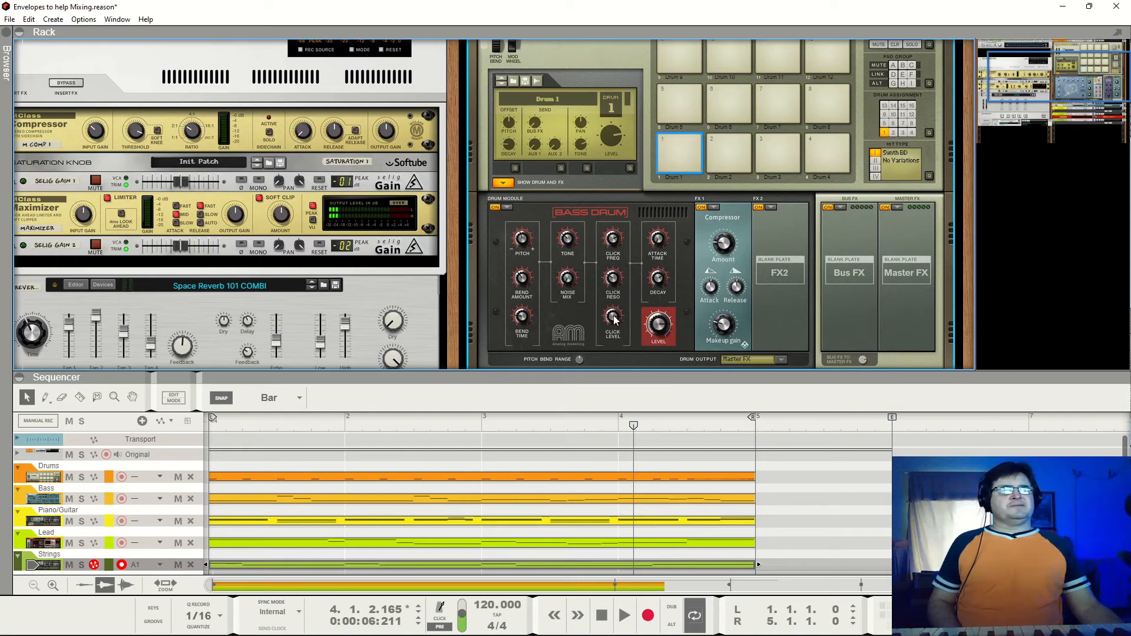
pyautogui.press('space')
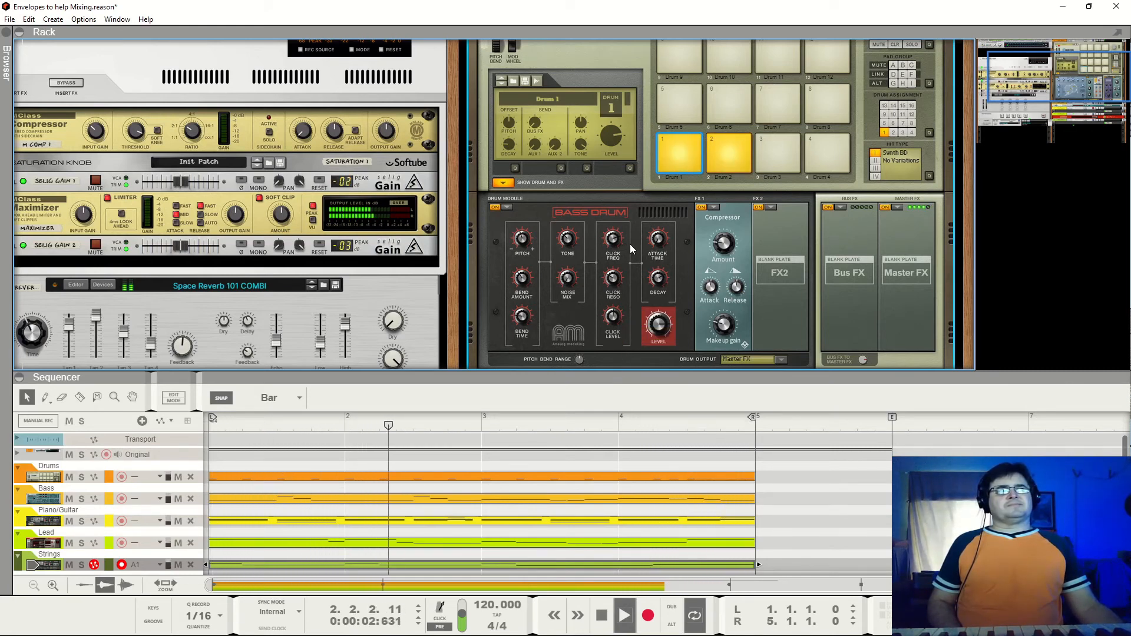
# Try Filter in the FX 2 slot of Drum 1 and replace it with Parametric EQ
pyautogui.click(772, 207)
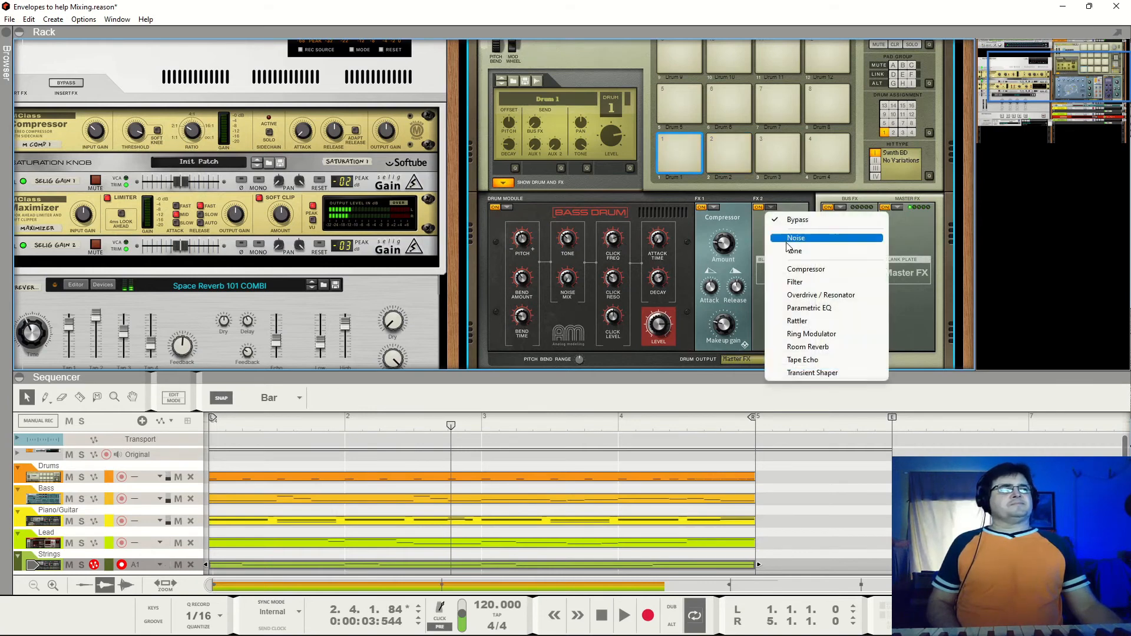
pyautogui.click(794, 277)
pyautogui.click(768, 207)
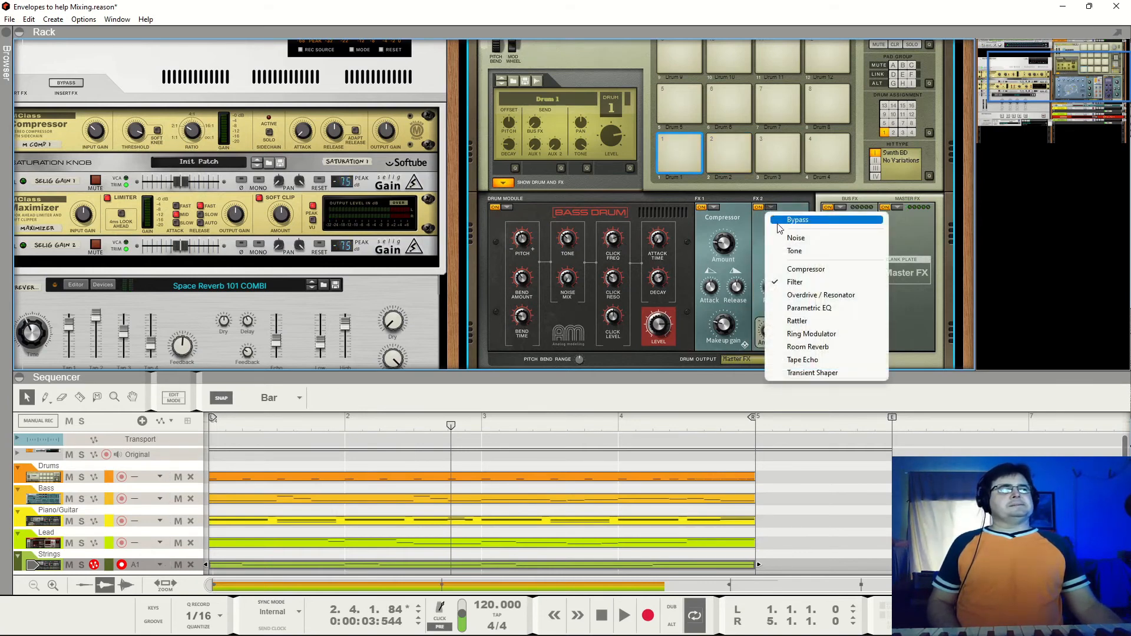
pyautogui.click(809, 309)
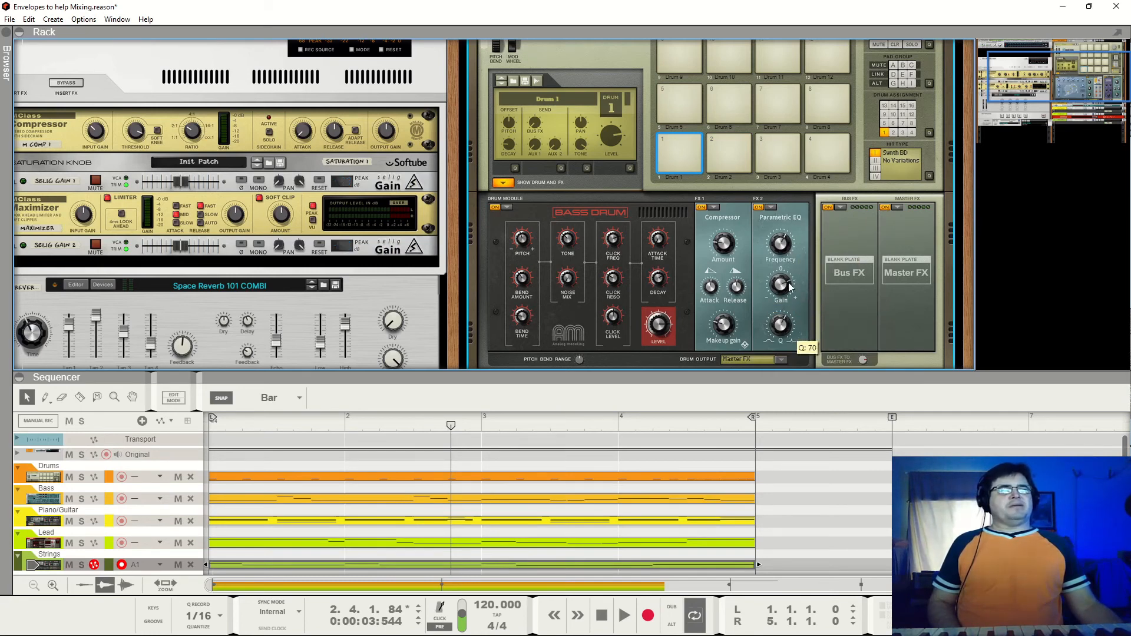
# With the mix playing, set the Drum 1 bass drum's Decay to 60 and raise the make-up gain of its FX 1 compressor
pyautogui.press('space')
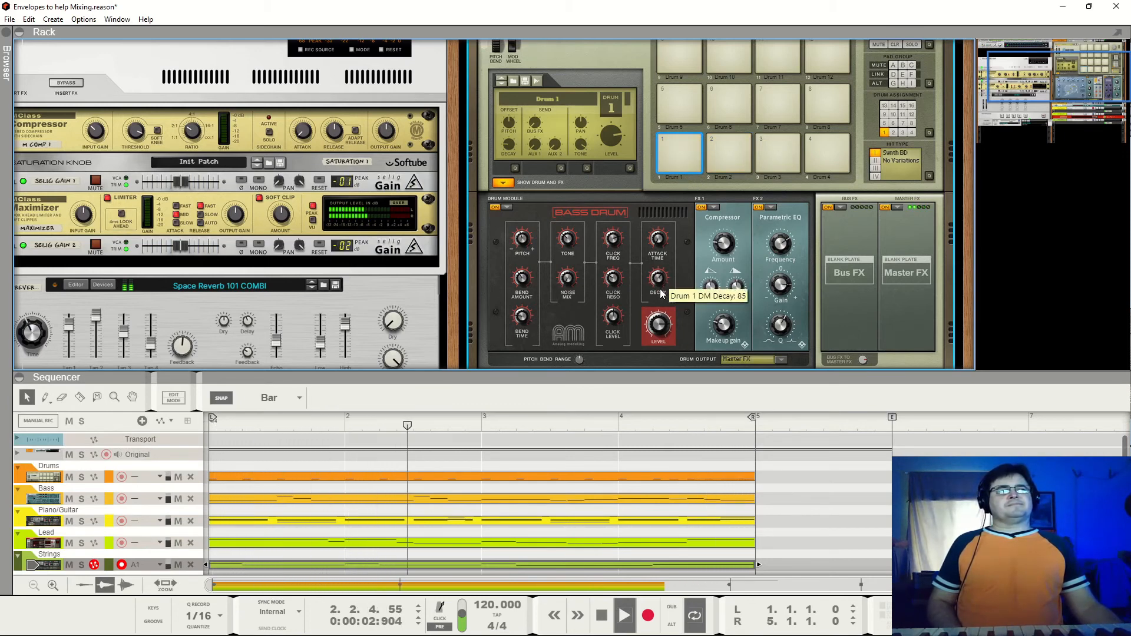
pyautogui.moveTo(660, 290); pyautogui.dragTo(656, 315)
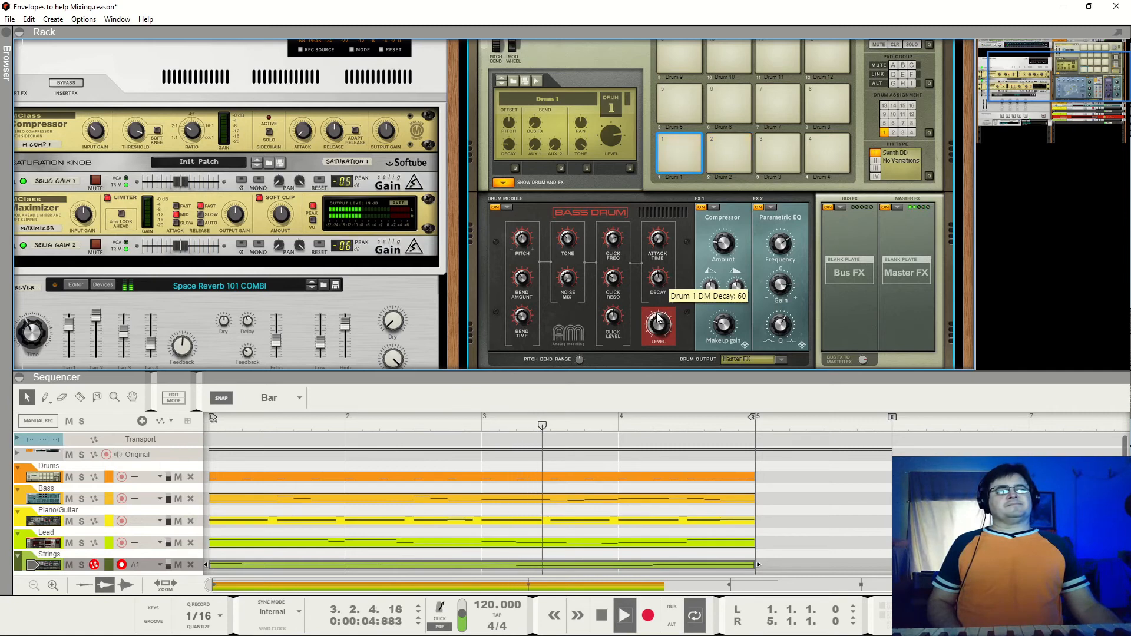
pyautogui.moveTo(729, 328); pyautogui.dragTo(729, 314)
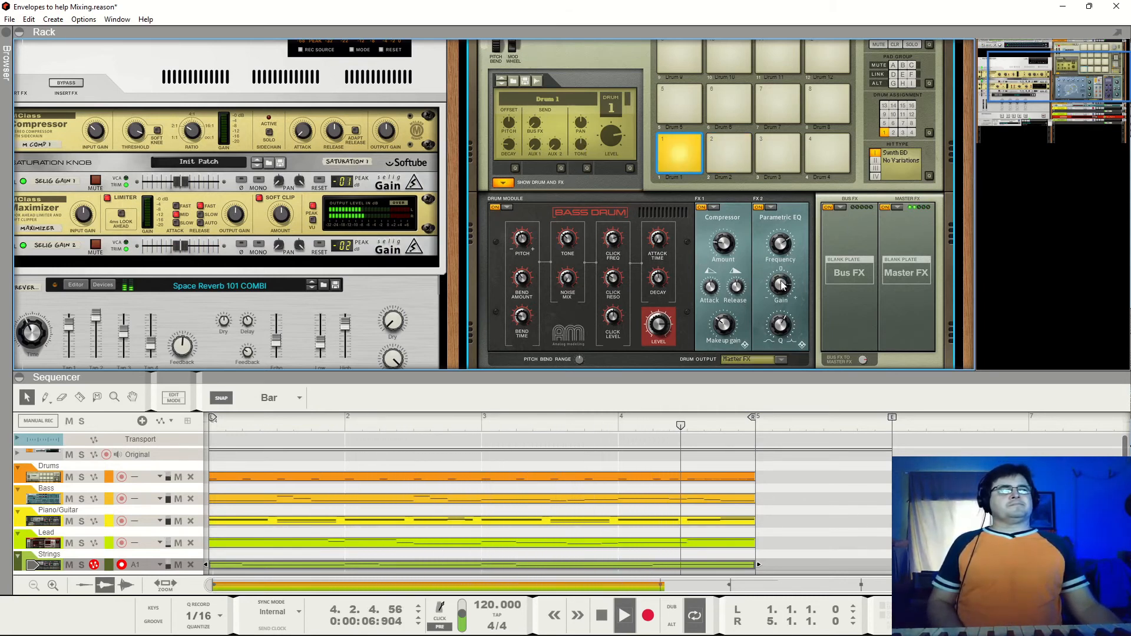
# Set the Q of Drum 1's parametric EQ to 90 and fold the Kong in the rack
pyautogui.moveTo(780, 288)
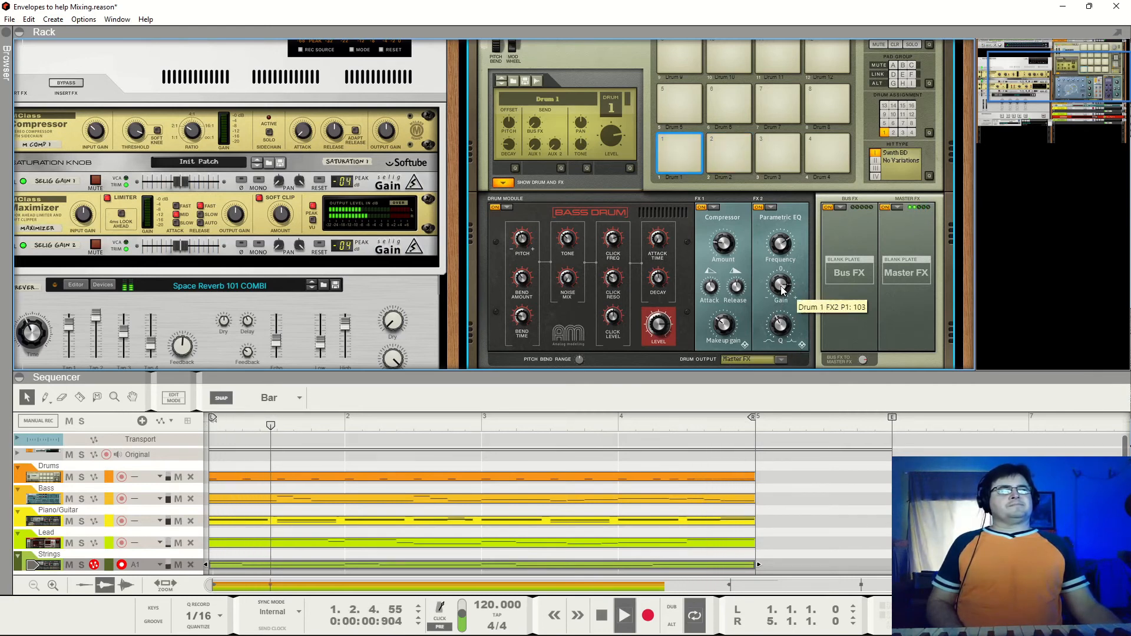
pyautogui.moveTo(779, 328); pyautogui.dragTo(788, 291)
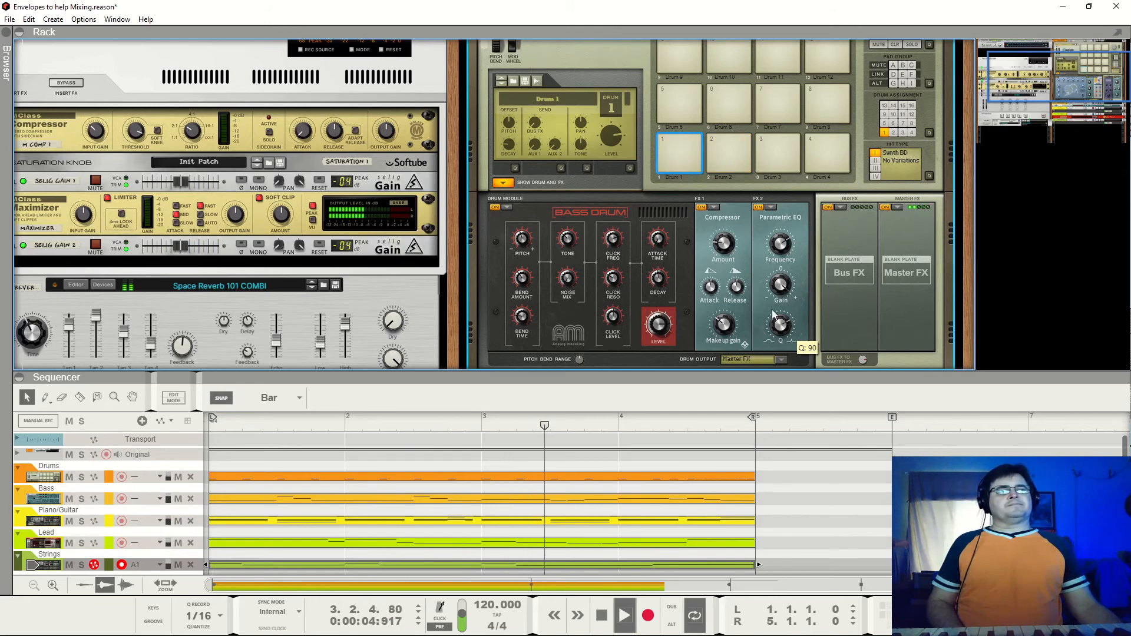
pyautogui.scroll(2, 580, 164)
pyautogui.click(479, 67)
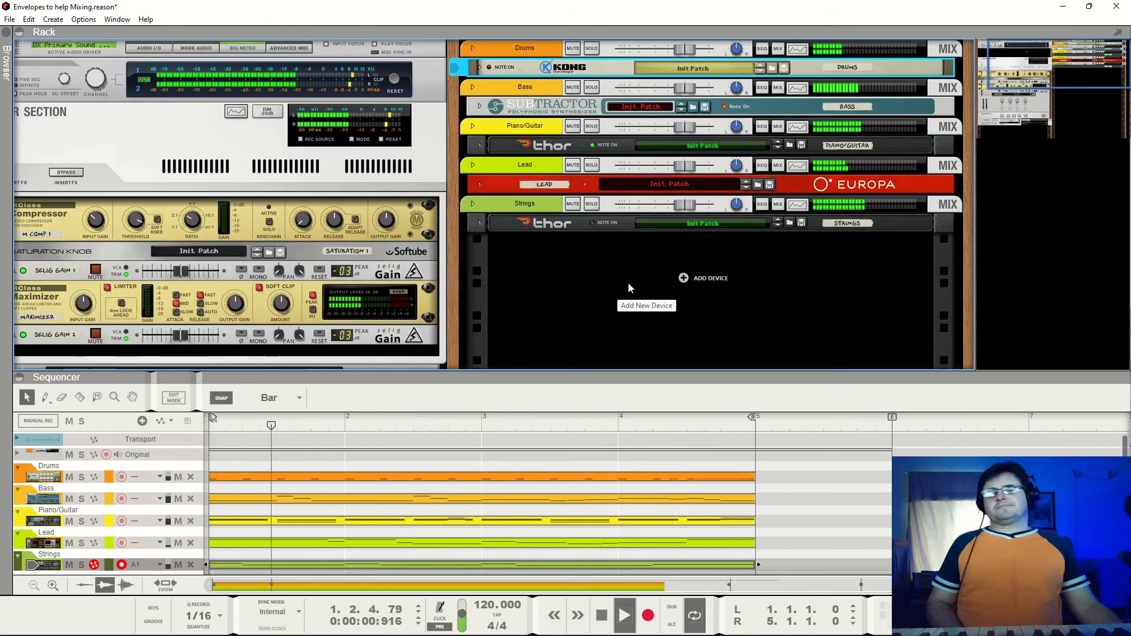
# Solo the Drums and Bass channels to hear them together, stop playback and clear both solos
pyautogui.click(591, 49)
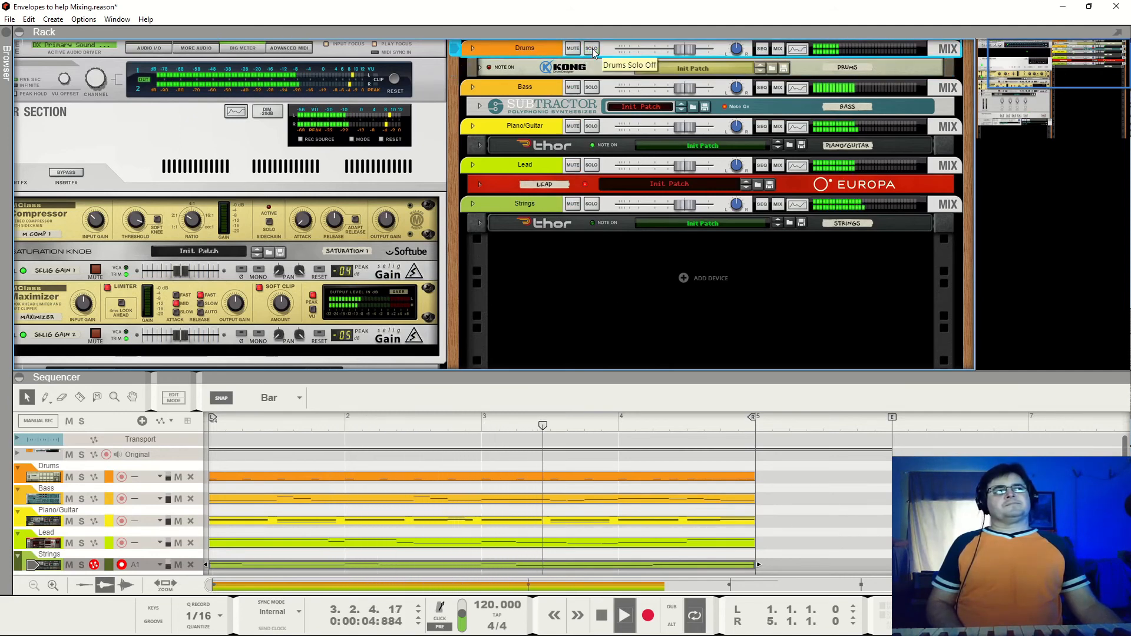
pyautogui.click(590, 87)
pyautogui.click(596, 46)
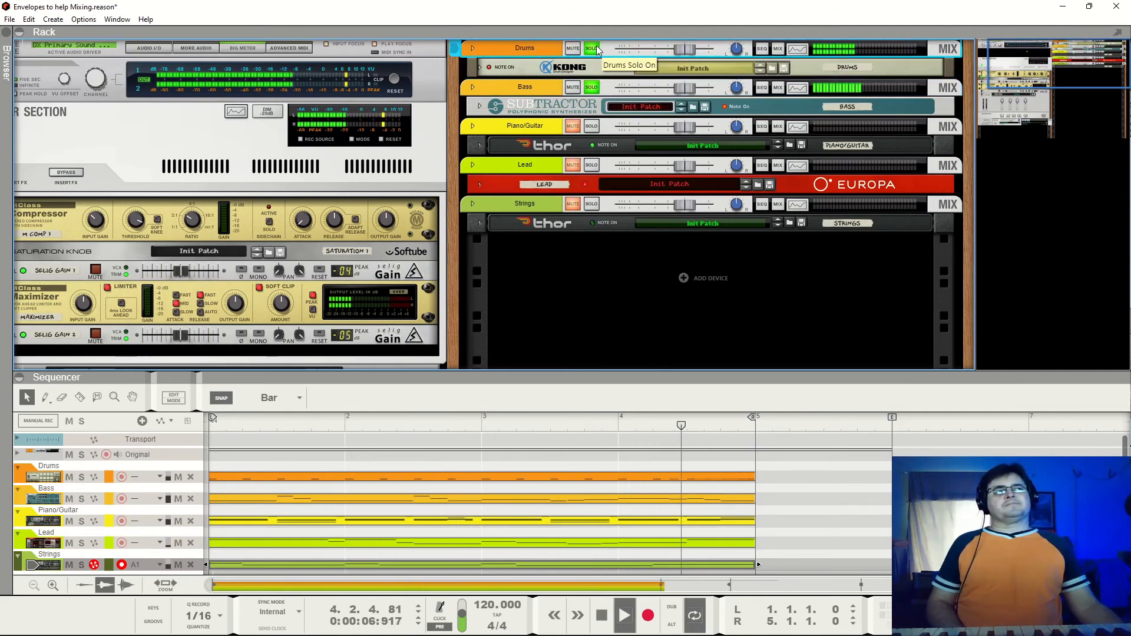
pyautogui.press('space')
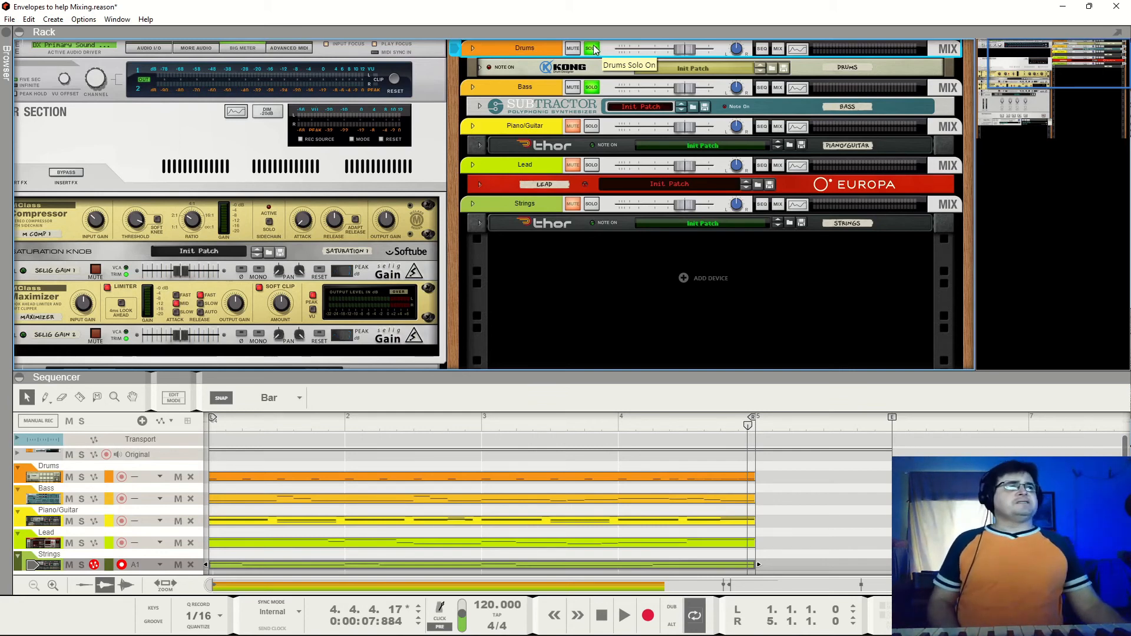
pyautogui.click(592, 48)
pyautogui.click(592, 87)
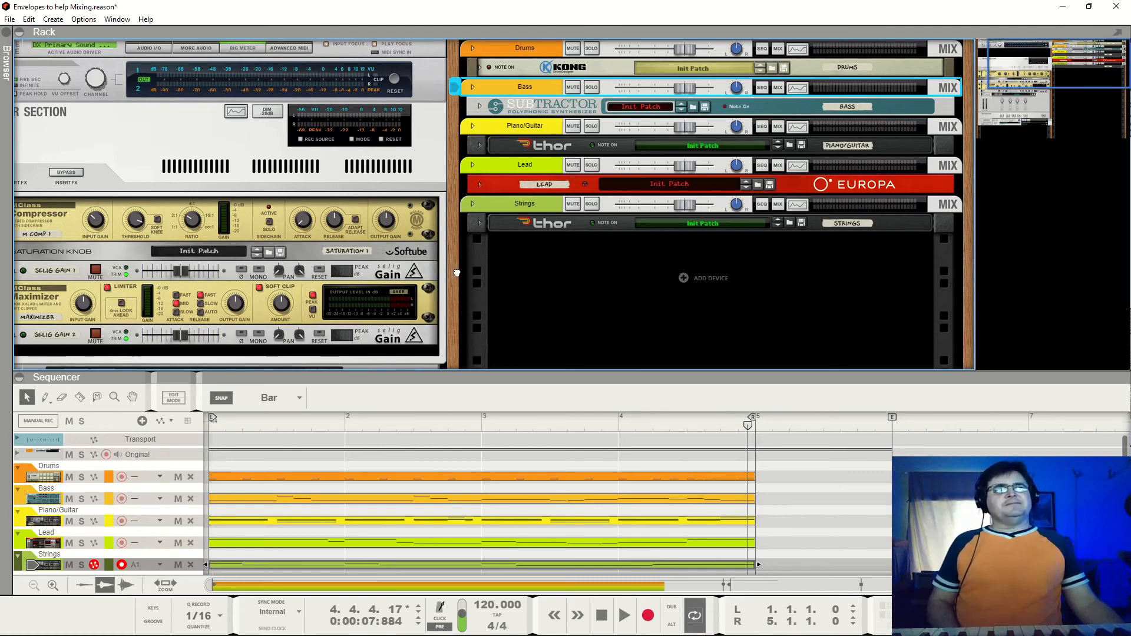
# Bring the reference device into view, switch it to input 2 and play the original mix
pyautogui.moveTo(457, 273); pyautogui.dragTo(583, 69)
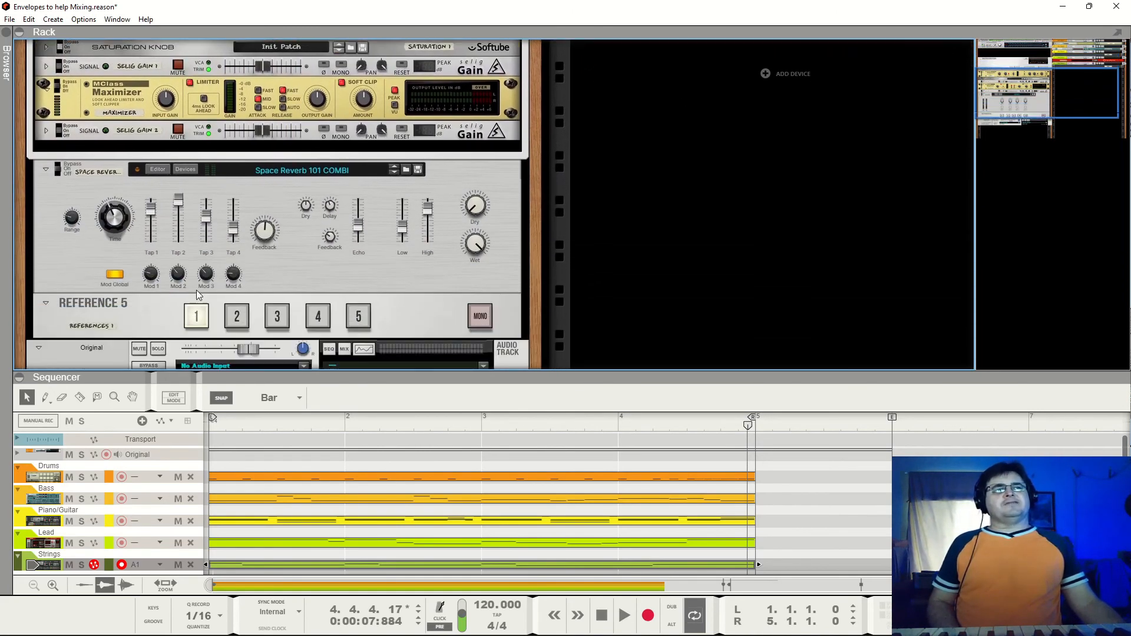
pyautogui.click(236, 316)
pyautogui.click(264, 420)
pyautogui.press('space')
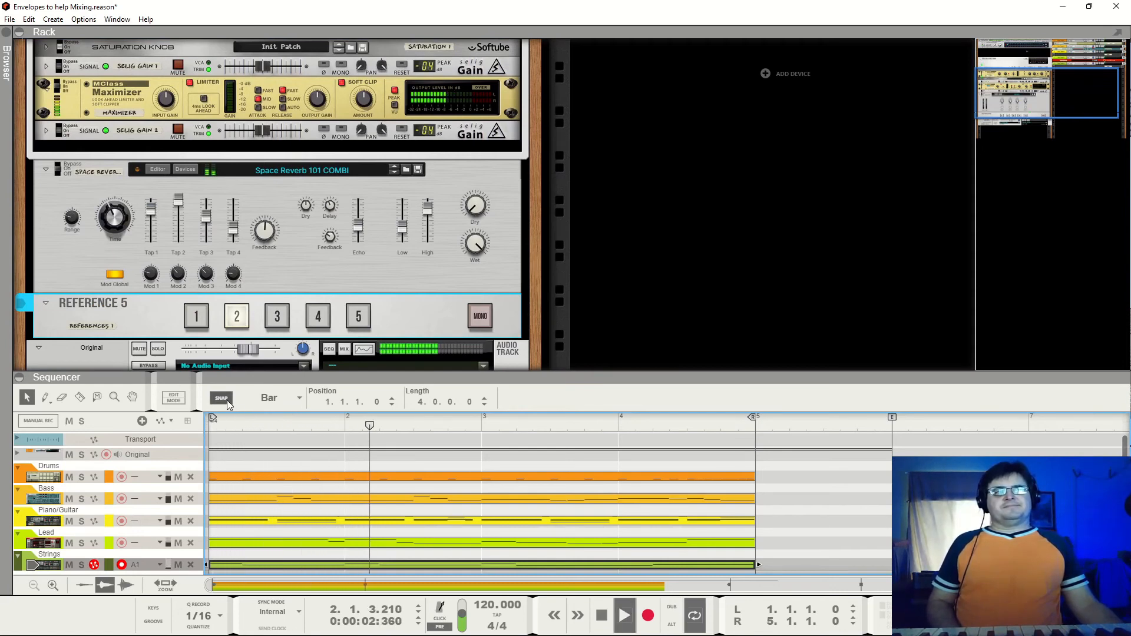
# Stop the original mix, switch the reference device to input 1, and play the current mix from bar 1 before stopping it
pyautogui.press('space')
pyautogui.click(238, 321)
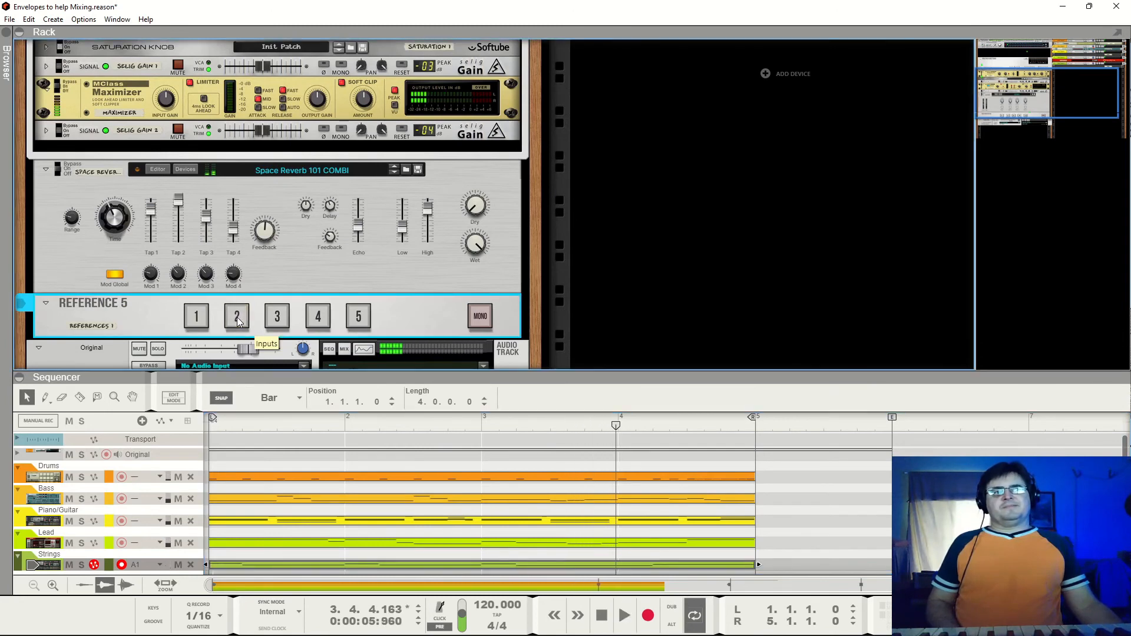
pyautogui.click(196, 320)
pyautogui.click(236, 419)
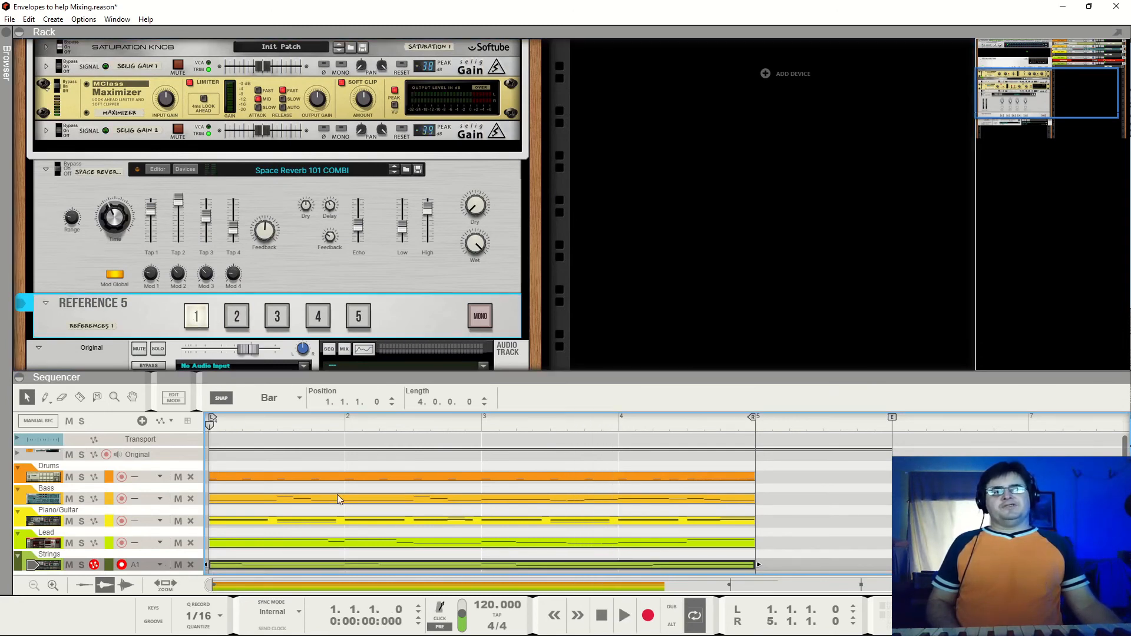
pyautogui.press('space')
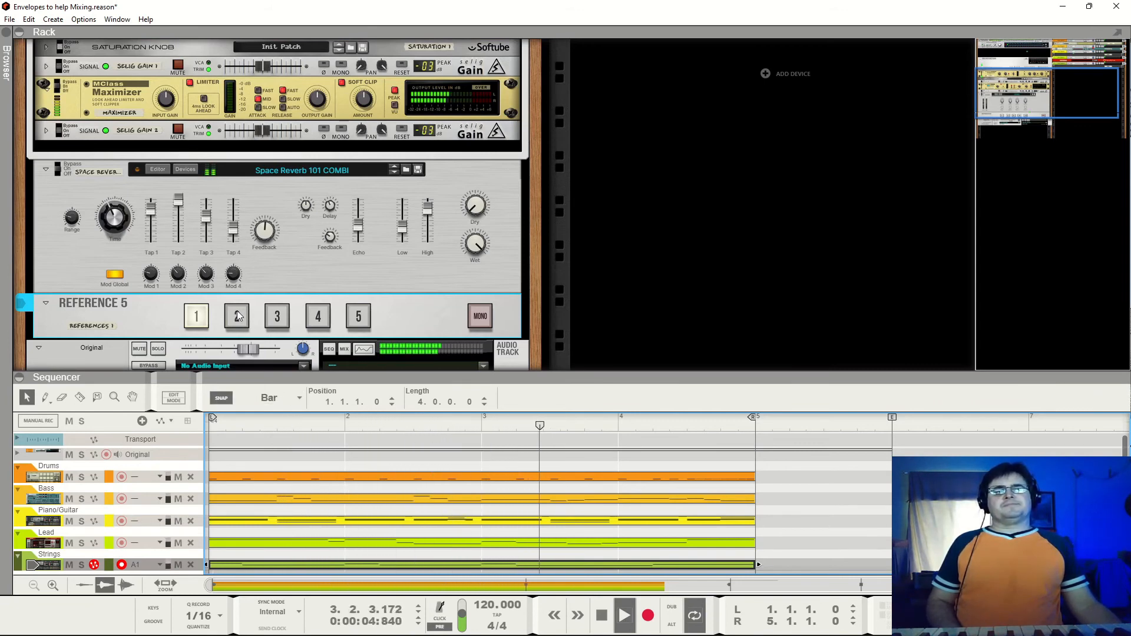
pyautogui.press('space')
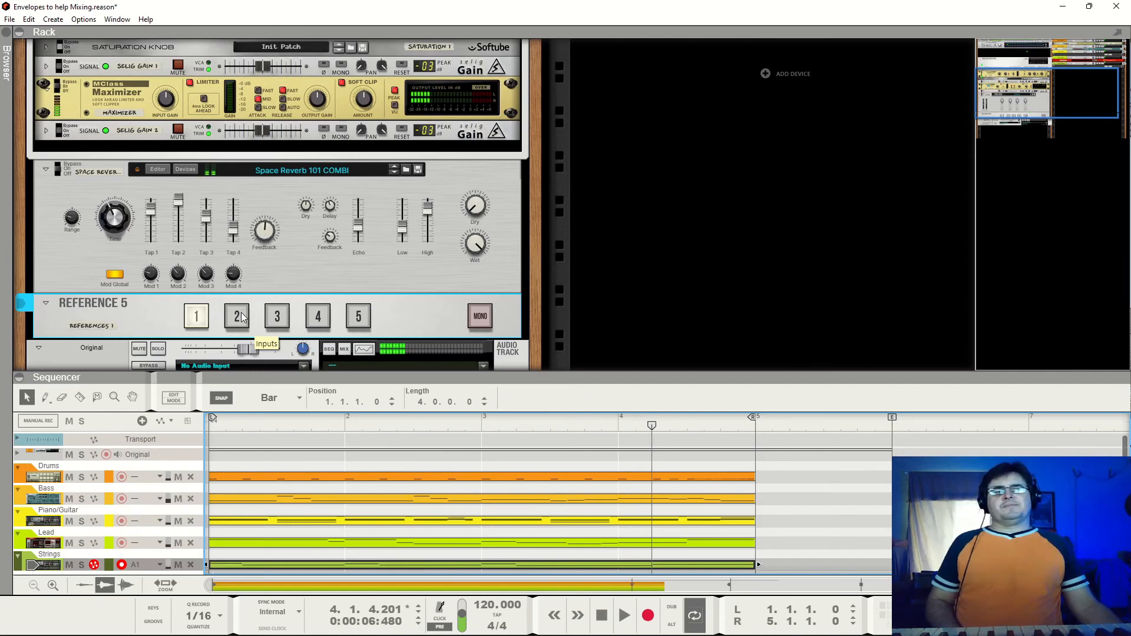
# With the mix playing, hide the master section's insert effects and fold the Space Reverb device in the rack
pyautogui.scroll(5, 240, 312)
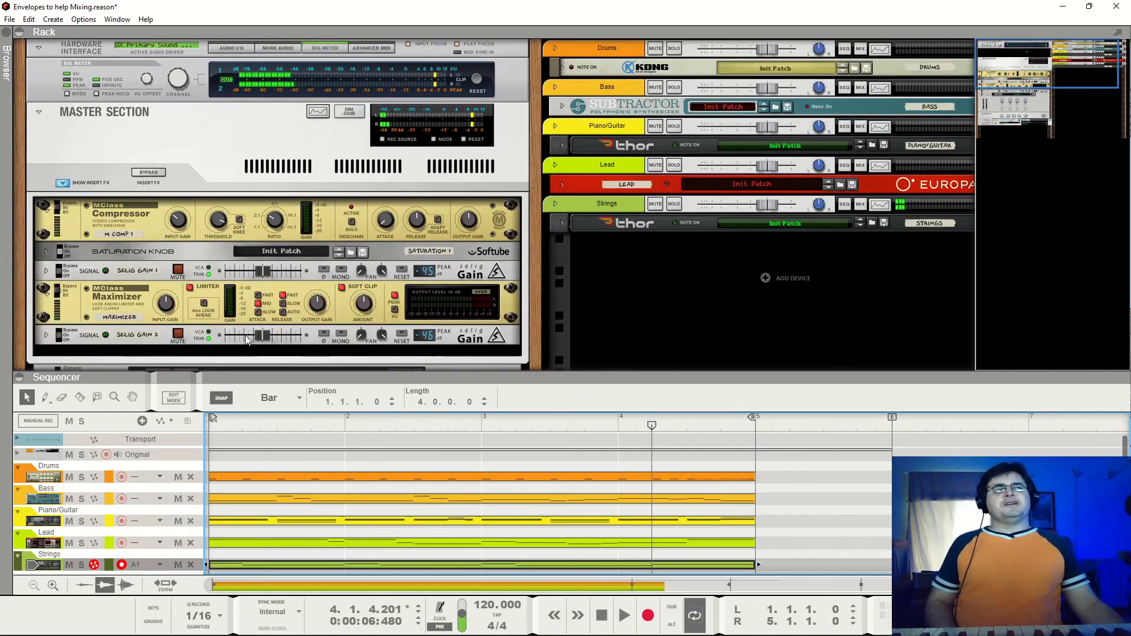
pyautogui.press('space')
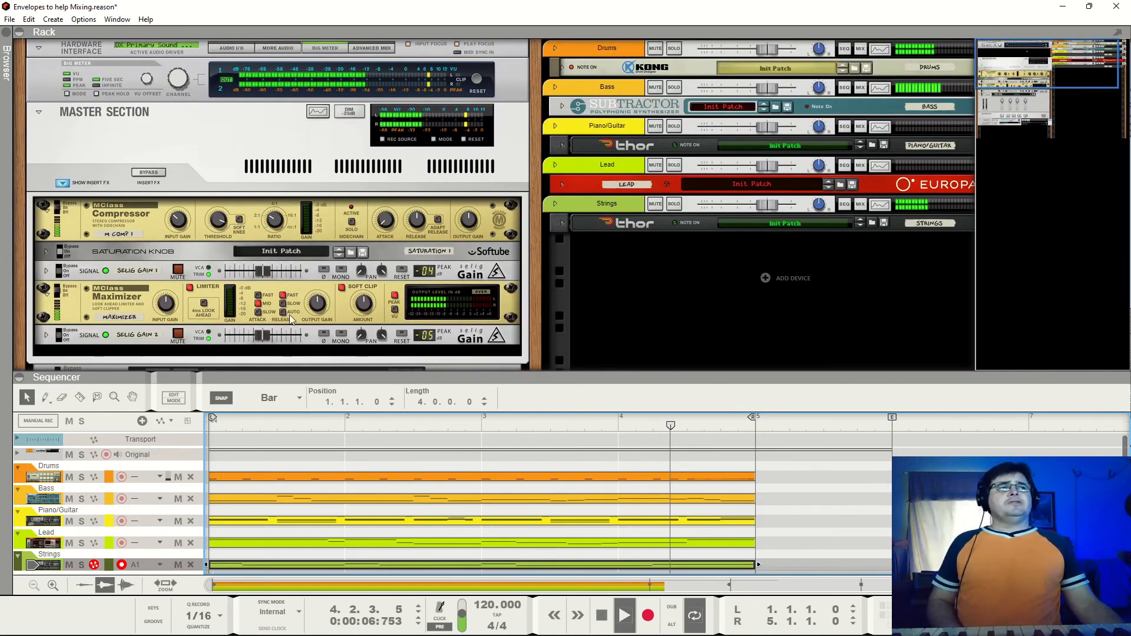
pyautogui.scroll(-3, 285, 324)
pyautogui.scroll(3, 271, 348)
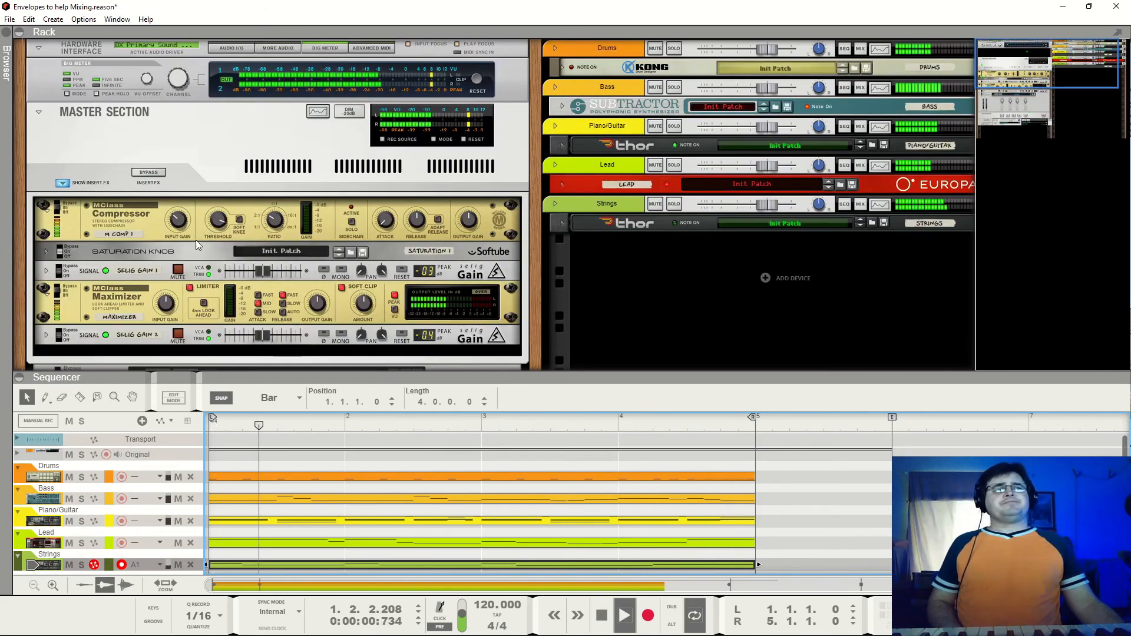
pyautogui.click(62, 183)
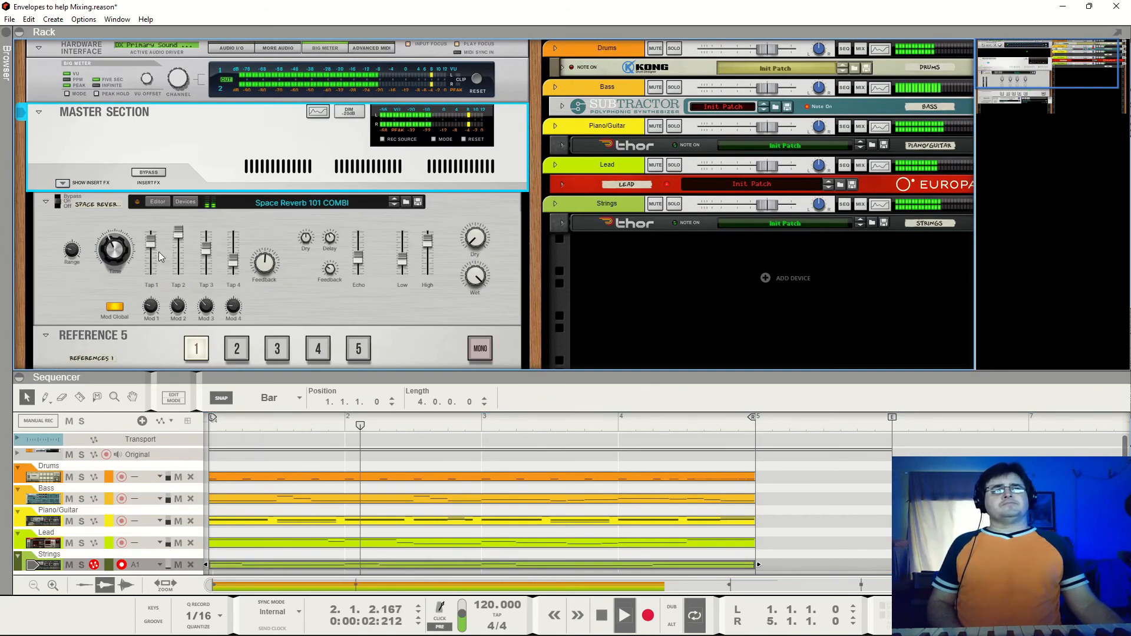
pyautogui.click(46, 202)
# Switch the reference device to input 2 to hear the original, and return it to input 1
pyautogui.click(241, 235)
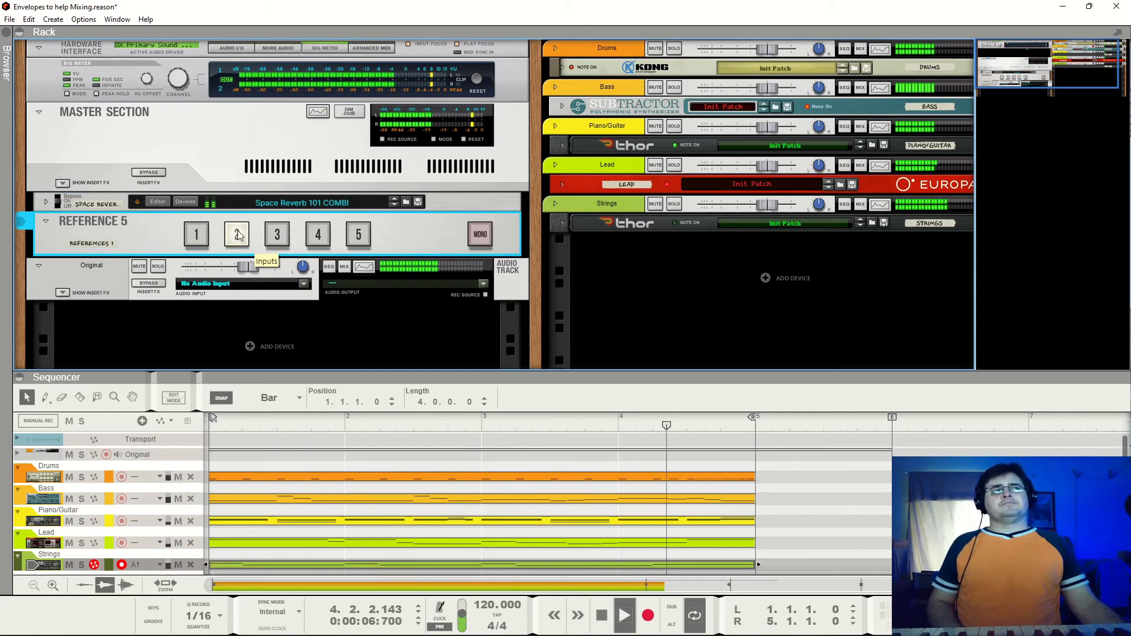
pyautogui.click(197, 238)
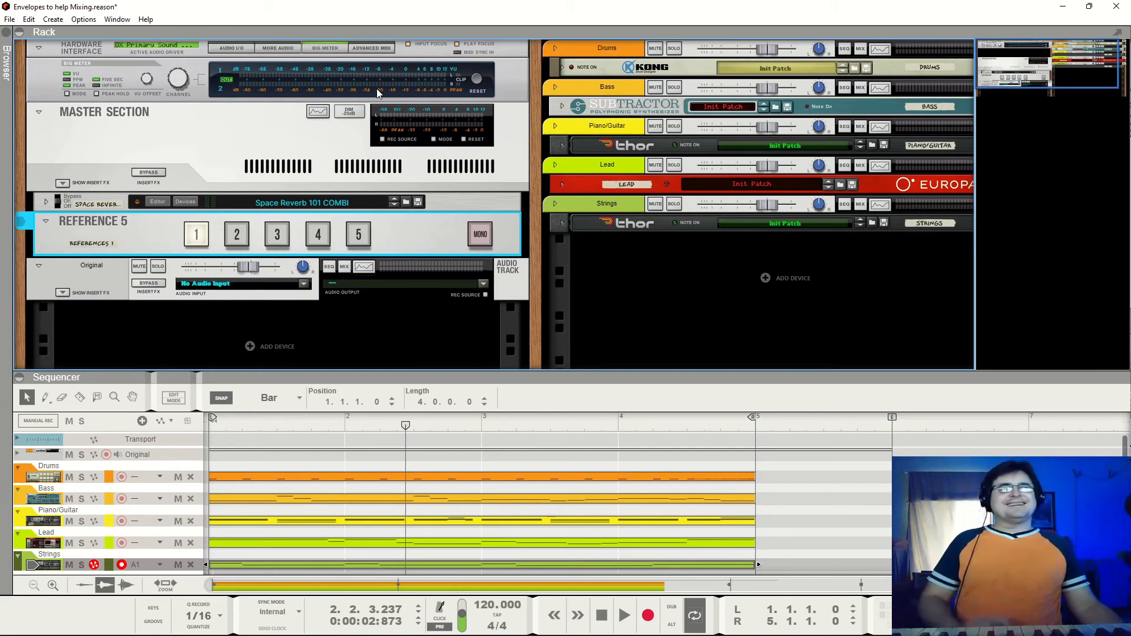
# Show the master section's insert effects again and set the MClass Compressor's input gain to -4.5 dB
pyautogui.click(64, 184)
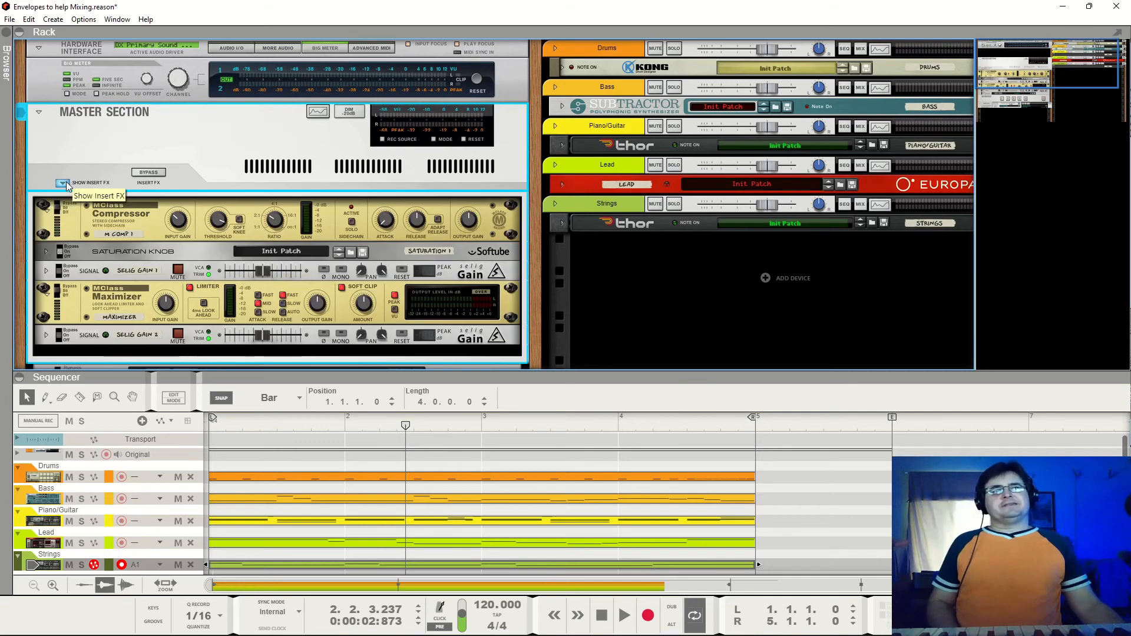
pyautogui.keyDown('ctrl'); pyautogui.click(180, 224); pyautogui.keyUp('ctrl')
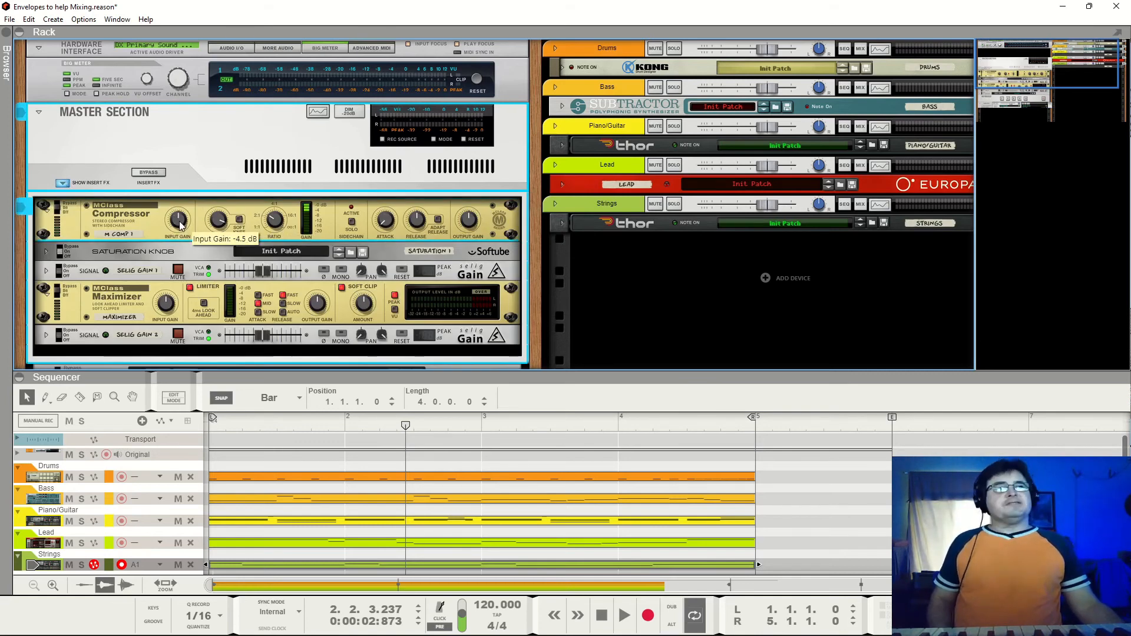
# Enlarge the rack area during playback and compare input 2 with input 1 on the reference device, stopping on input 1
pyautogui.press('space')
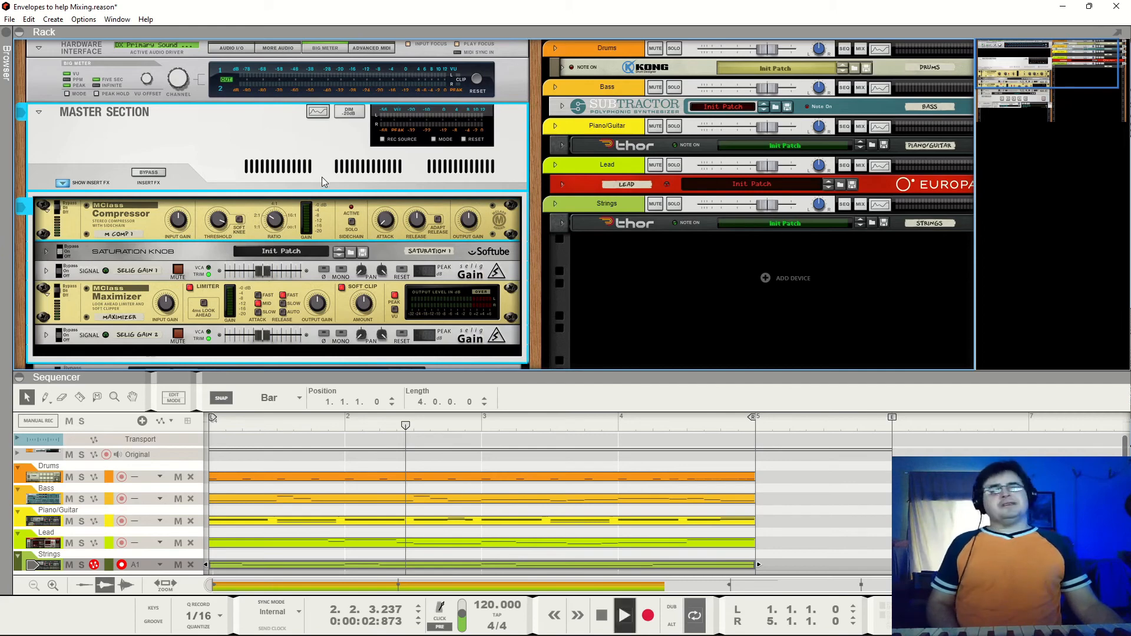
pyautogui.scroll(-3, 302, 201)
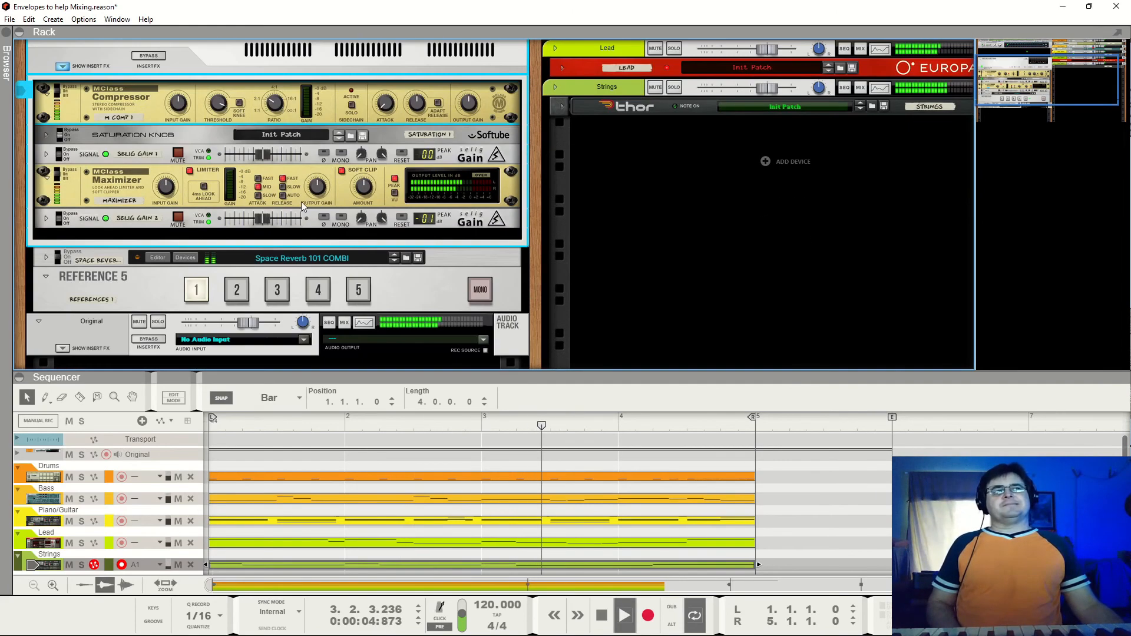
pyautogui.click(235, 296)
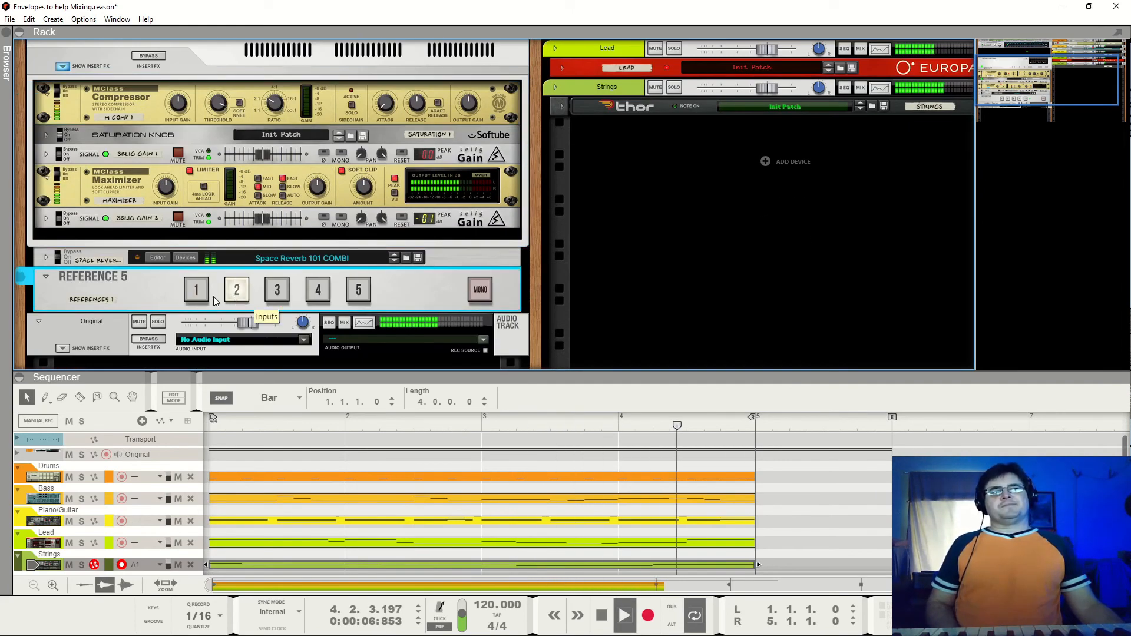
pyautogui.scroll(2, 207, 296)
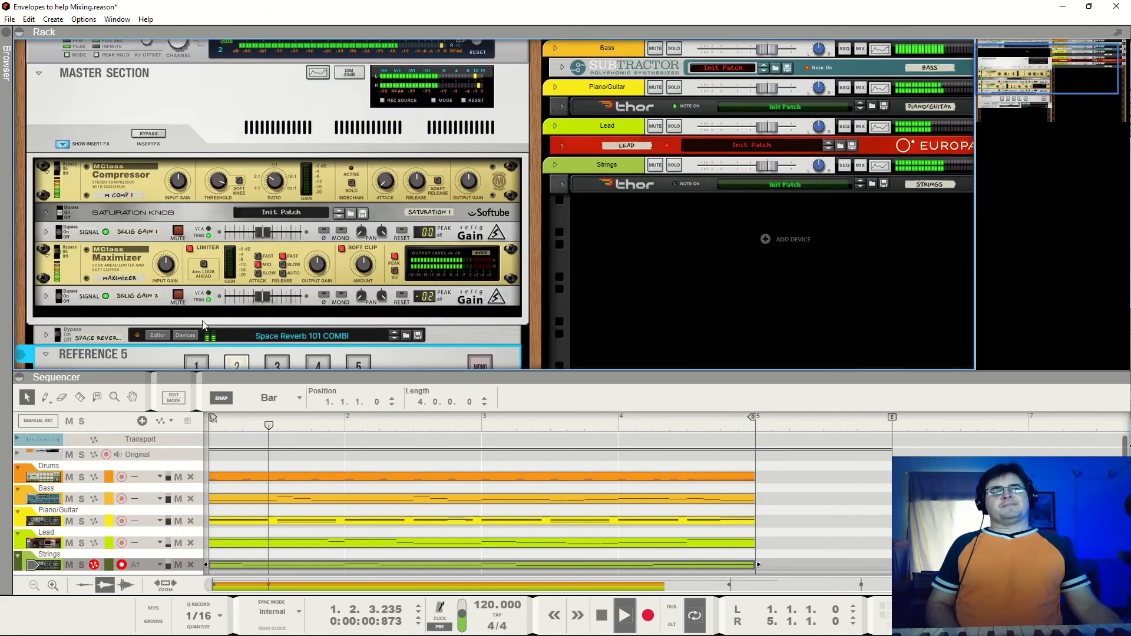
pyautogui.moveTo(195, 371); pyautogui.dragTo(206, 511)
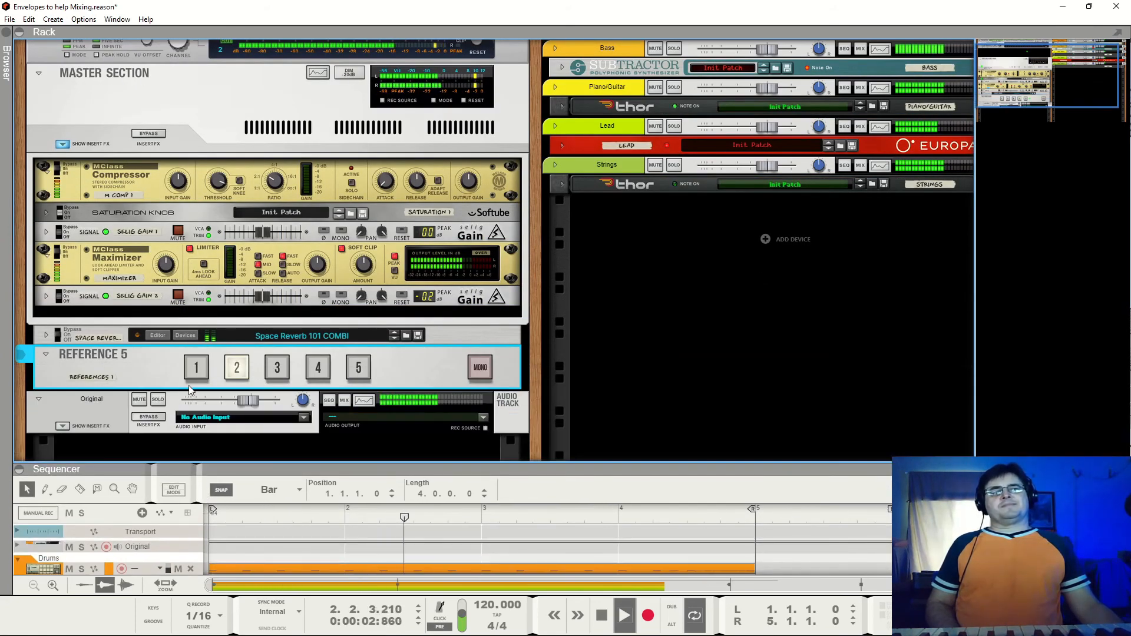
pyautogui.scroll(1, 207, 356)
pyautogui.click(196, 412)
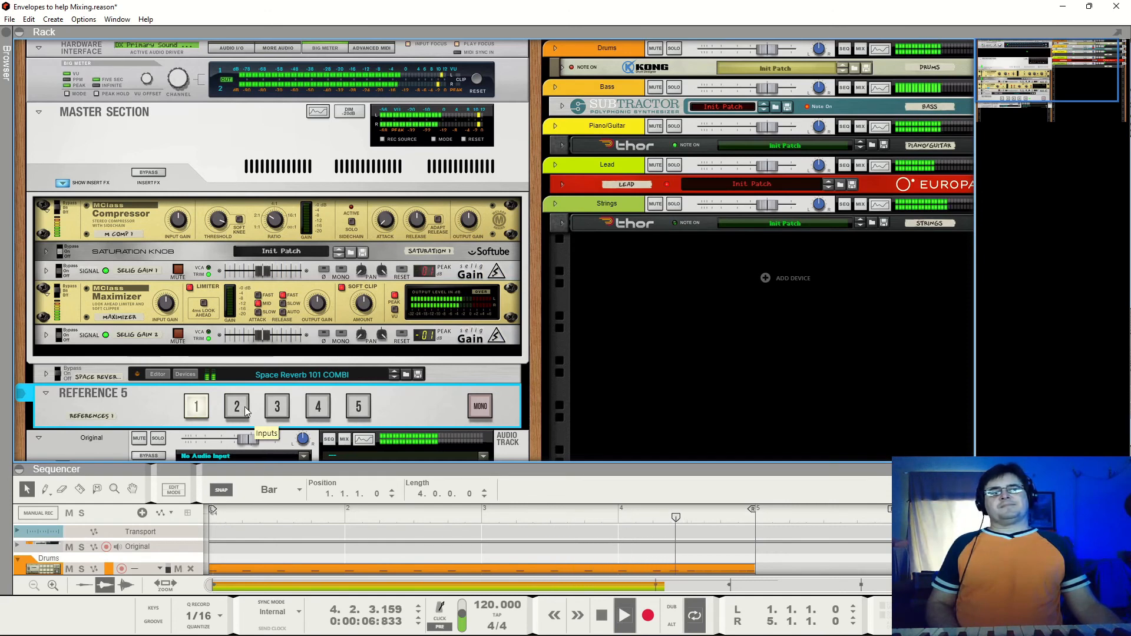
pyautogui.press('space')
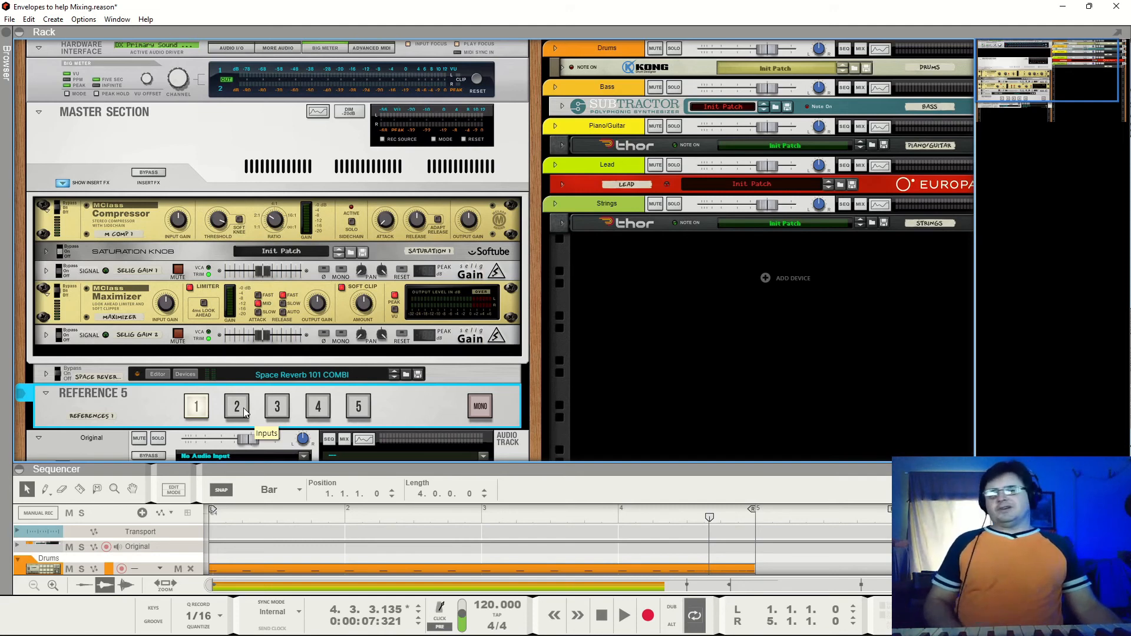
# Play the original through reference input 2, change to input 1 during playback for the current mix, and stop
pyautogui.click(237, 407)
pyautogui.press('space')
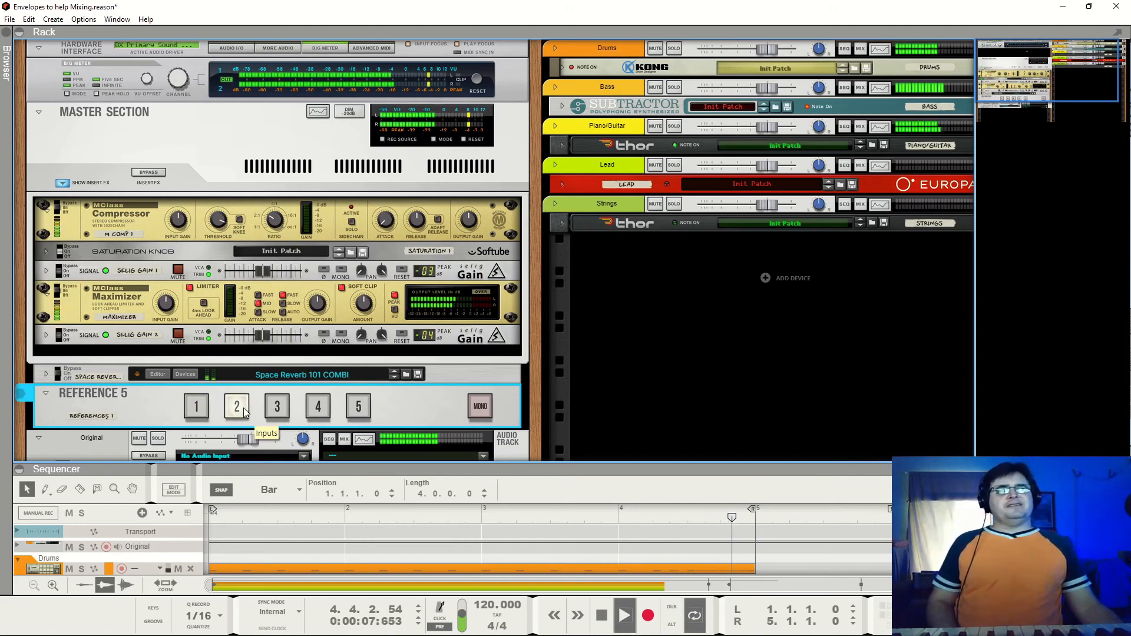
pyautogui.click(200, 406)
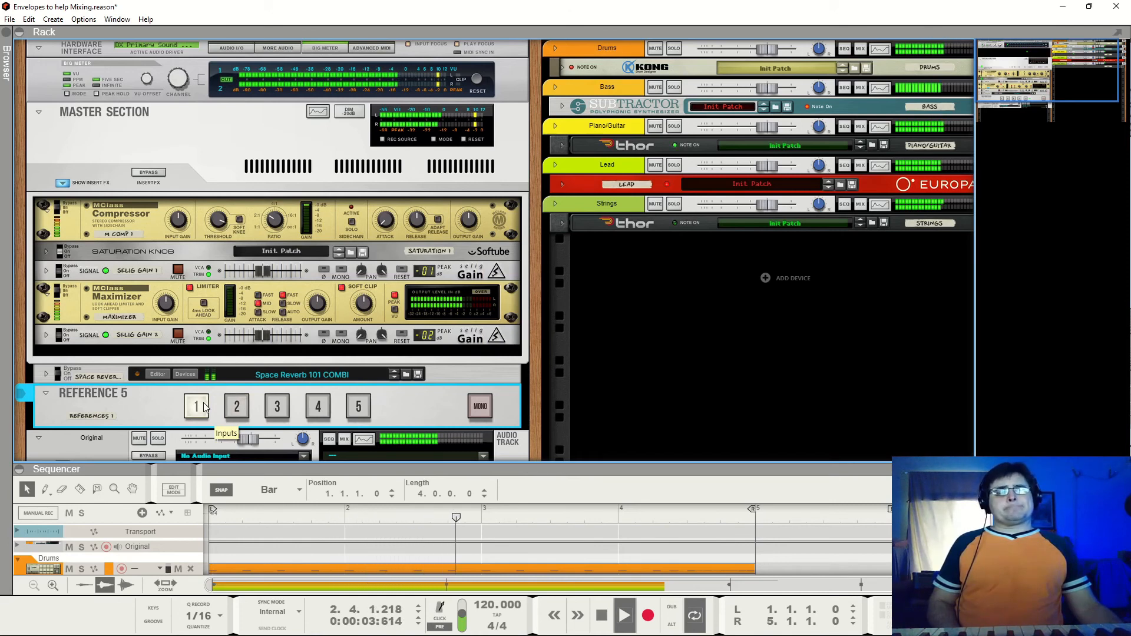
pyautogui.press('space')
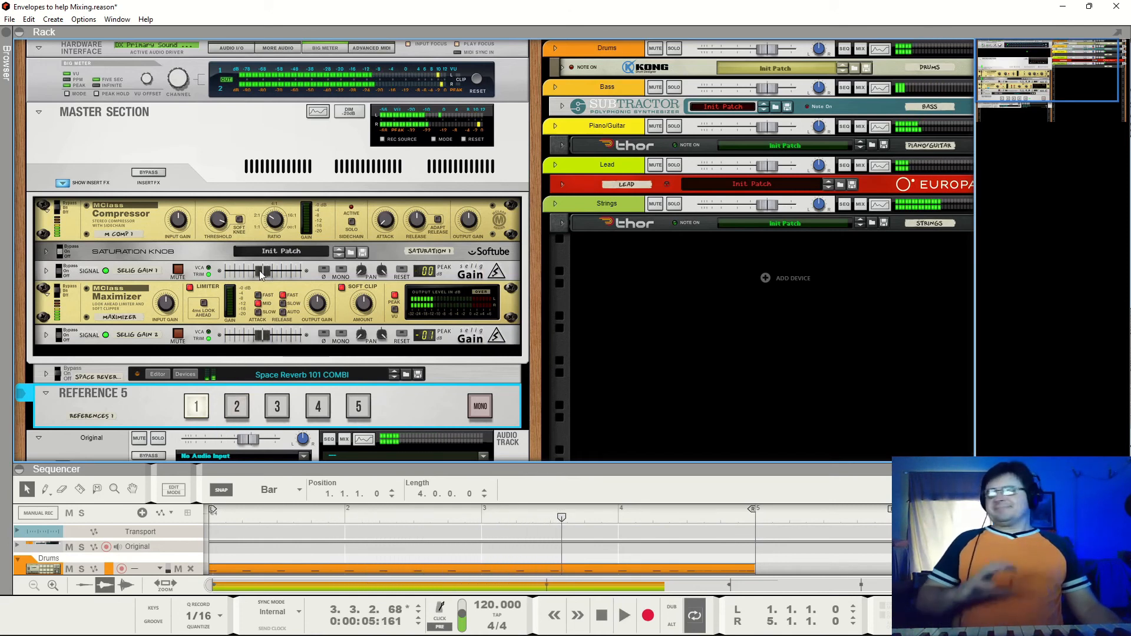
# Fine-tune the input gain of the MClass Compressor in the master section's insert effects
pyautogui.click(186, 222)
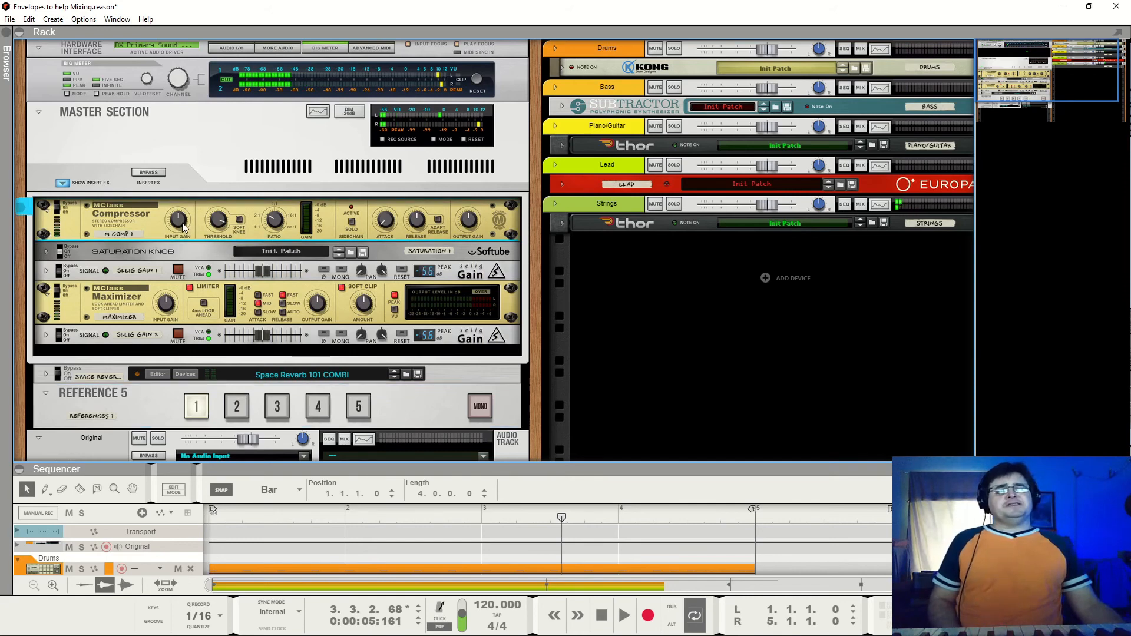
pyautogui.moveTo(196, 222); pyautogui.dragTo(202, 214)
# Play the adjusted mix and compare it with the original by switching the reference device to input 2 and back to 1
pyautogui.press('space')
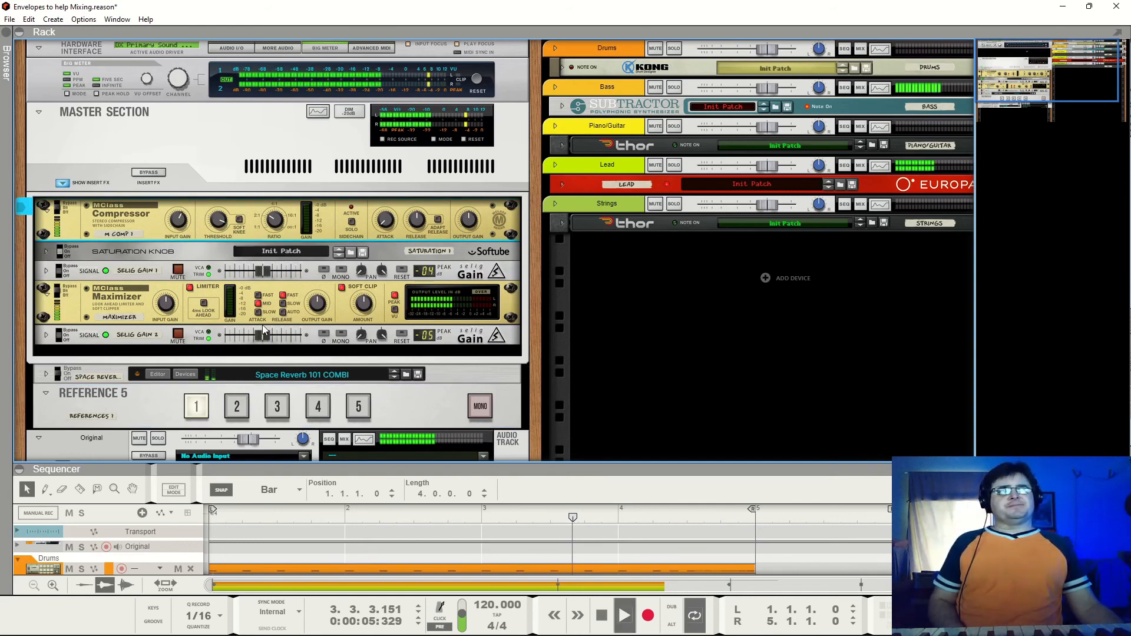
pyautogui.click(226, 407)
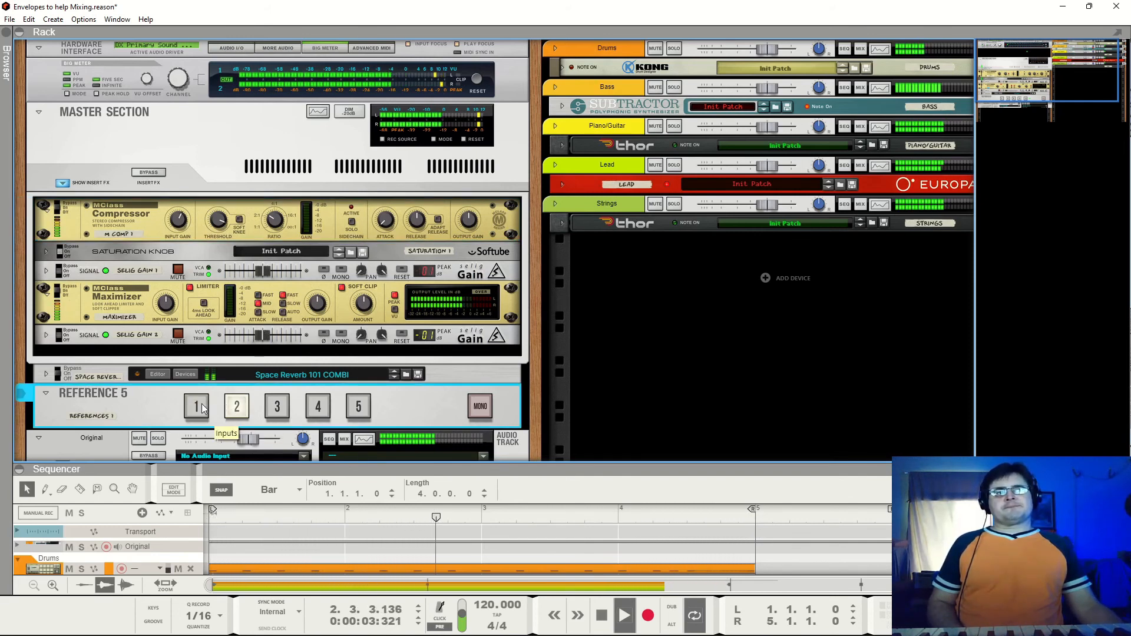
pyautogui.click(200, 406)
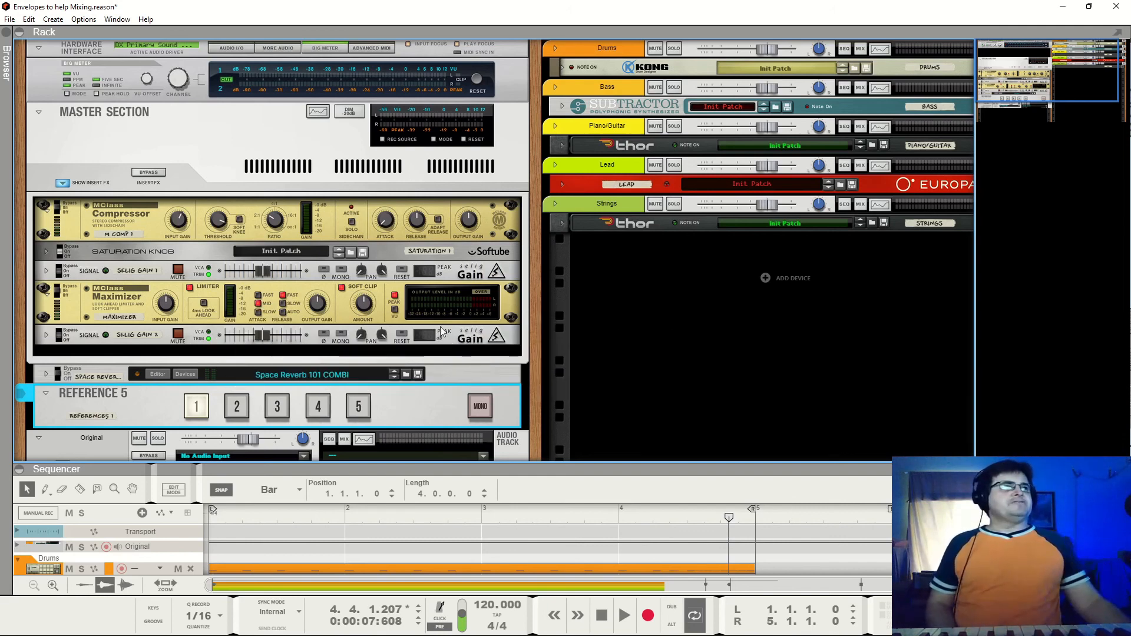
# Bring the full width of the five instrument channels into view in the rack
pyautogui.moveTo(1090, 88); pyautogui.dragTo(1107, 105)
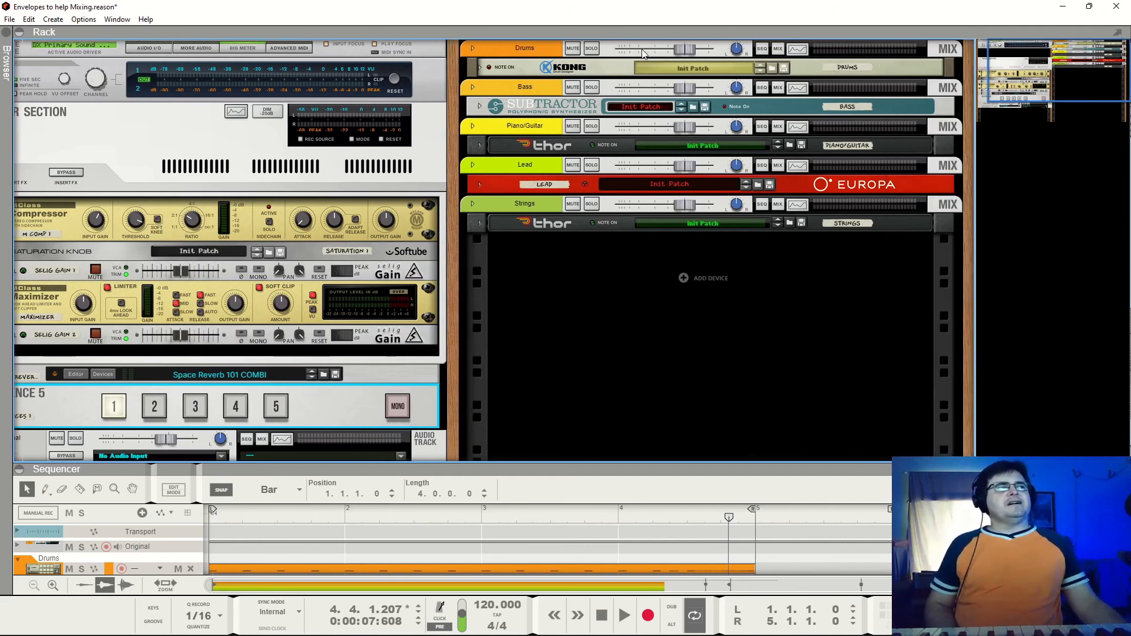